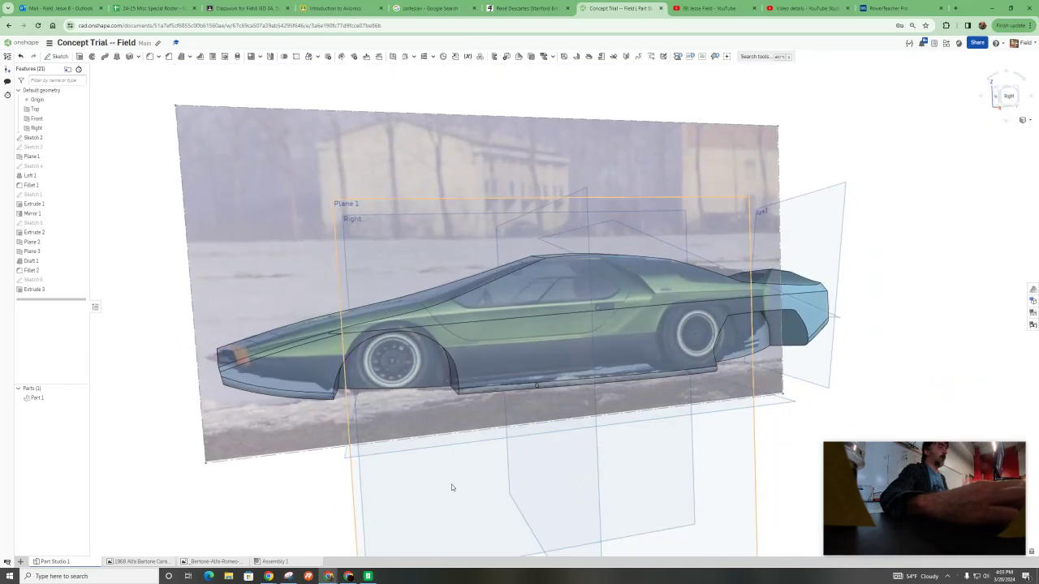
Orbit and zoom around the car body to inspect it from front, side and above
{"action": "scroll", "coordinate": [456, 497], "scroll_direction": "up", "scroll_amount": 3}
{"action": "scroll", "coordinate": [586, 438], "scroll_direction": "down", "scroll_amount": 3}
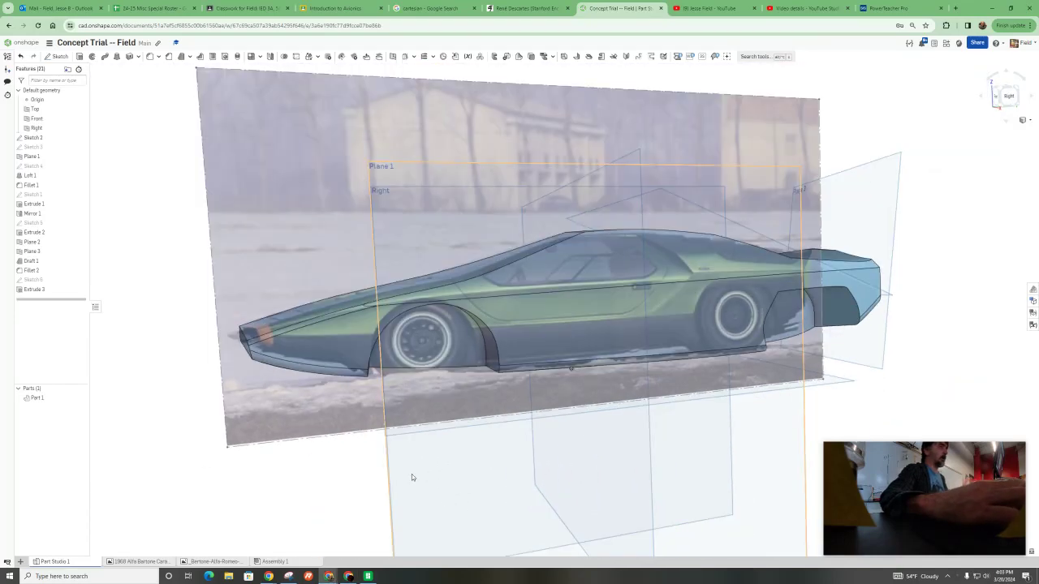
{"action": "right_click_drag", "start_coordinate": [502, 439], "coordinate": [534, 401]}
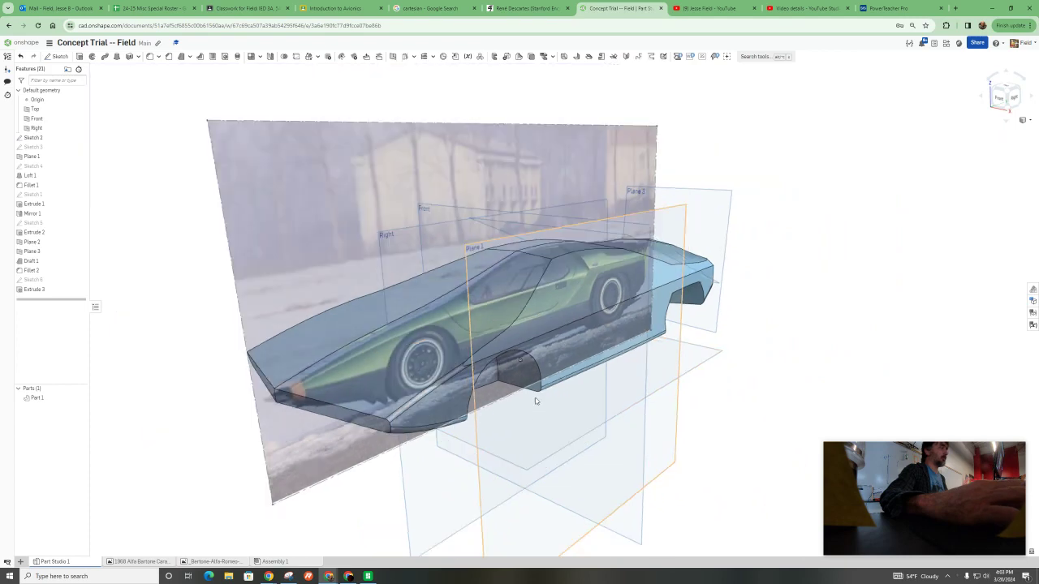
{"action": "scroll", "coordinate": [357, 487], "scroll_direction": "up", "scroll_amount": 3}
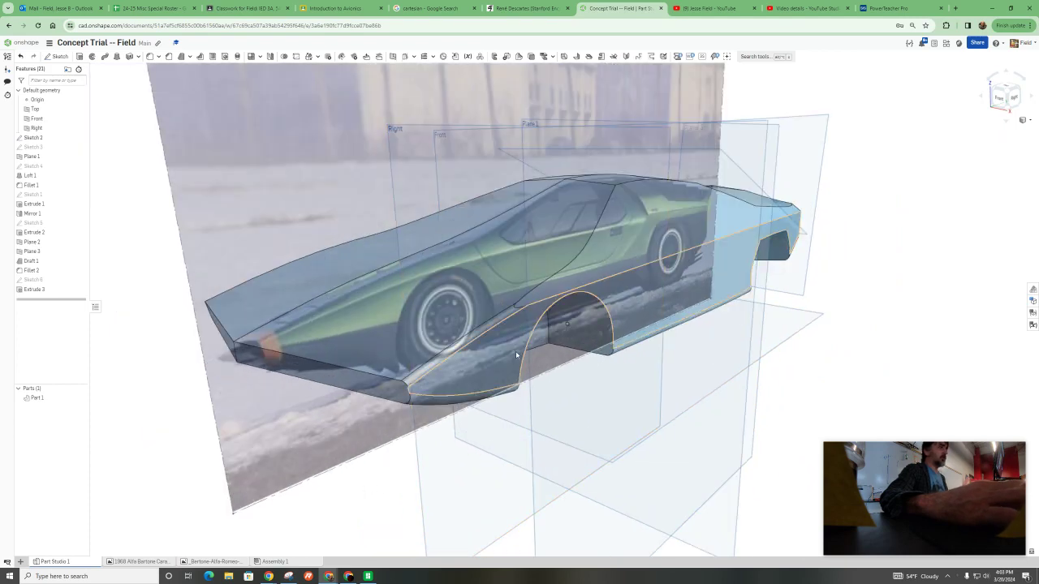
{"action": "right_click_drag", "start_coordinate": [516, 355], "coordinate": [591, 398]}
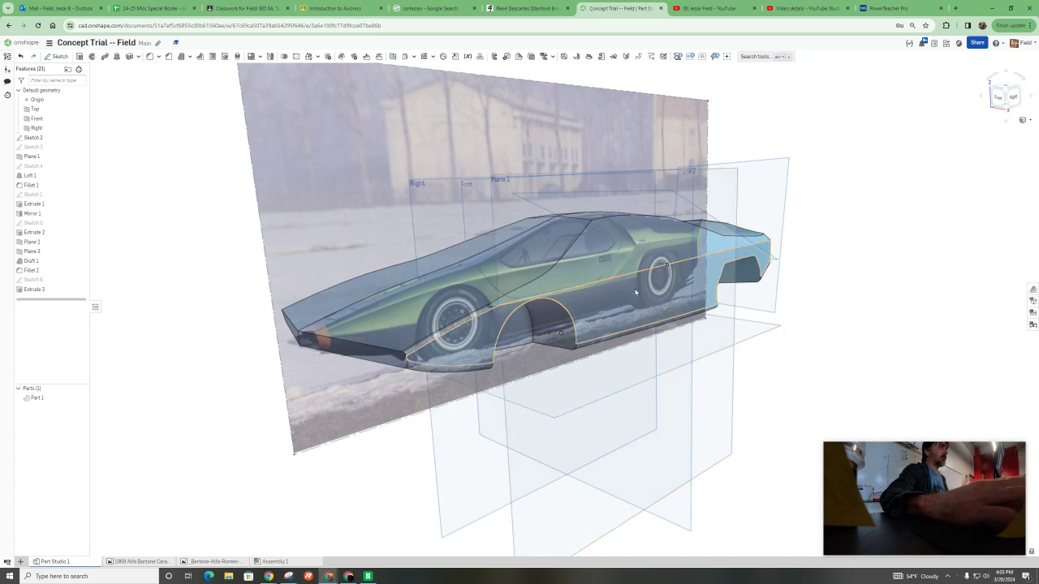
{"action": "scroll", "coordinate": [665, 292], "scroll_direction": "up", "scroll_amount": 1}
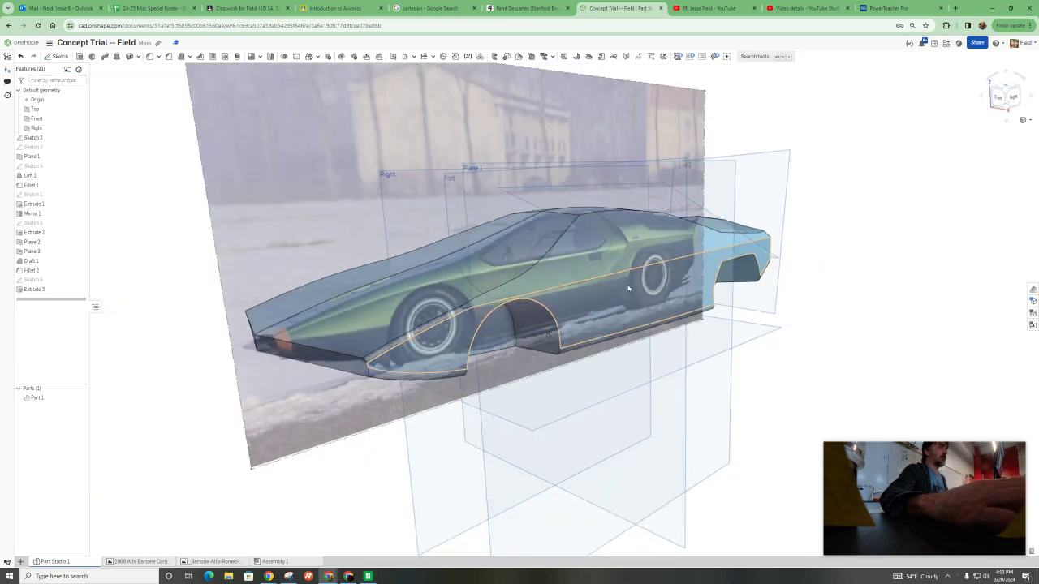
{"action": "right_click_drag", "start_coordinate": [628, 287], "coordinate": [612, 295]}
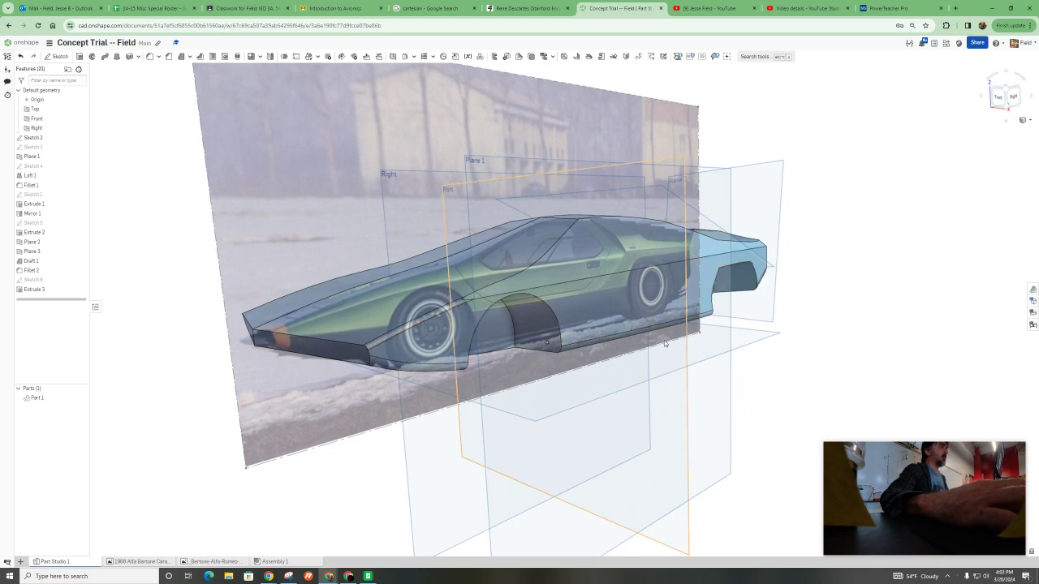
{"action": "scroll", "coordinate": [630, 315], "scroll_direction": "up", "scroll_amount": 2}
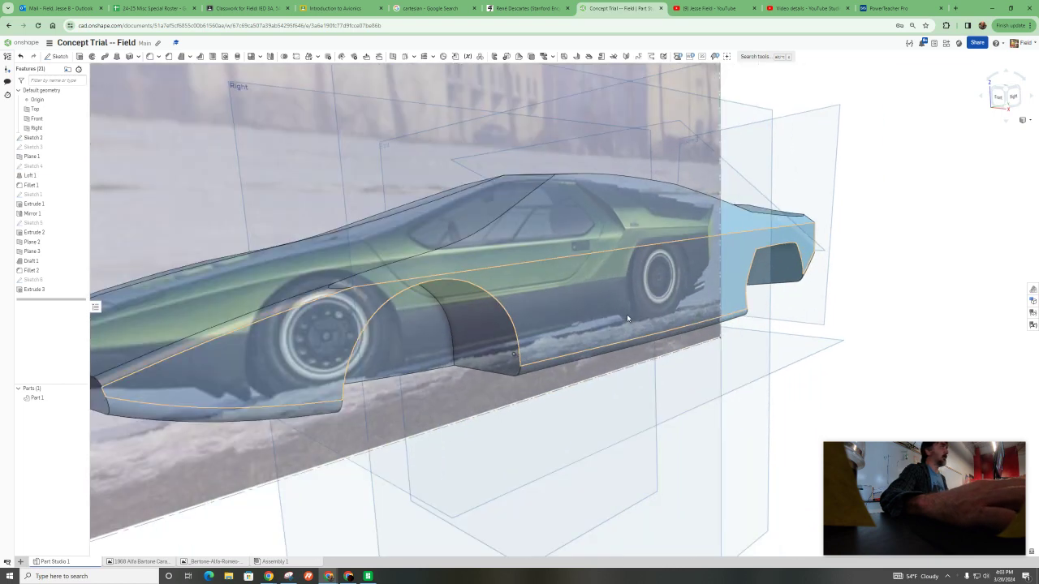
{"action": "scroll", "coordinate": [627, 318], "scroll_direction": "down", "scroll_amount": 2}
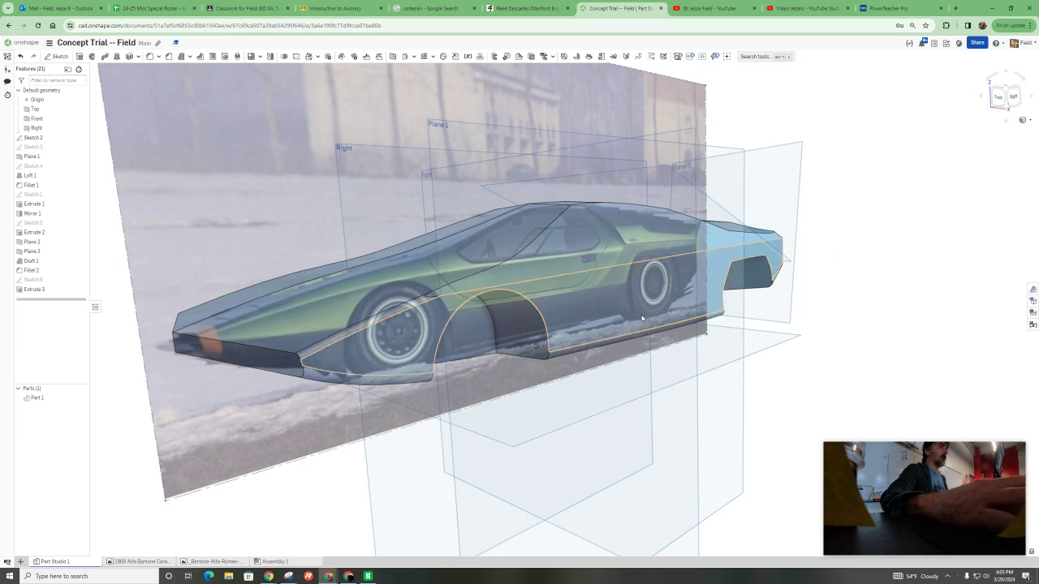
{"action": "right_click_drag", "start_coordinate": [637, 314], "coordinate": [610, 313]}
{"action": "scroll", "coordinate": [609, 313], "scroll_direction": "down", "scroll_amount": 4}
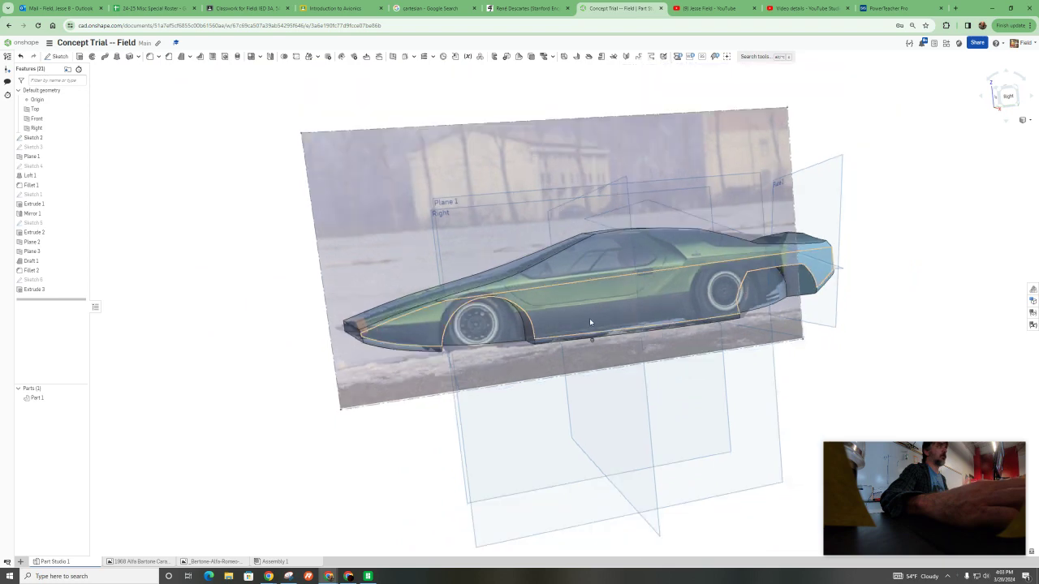
{"action": "scroll", "coordinate": [579, 352], "scroll_direction": "up", "scroll_amount": 3}
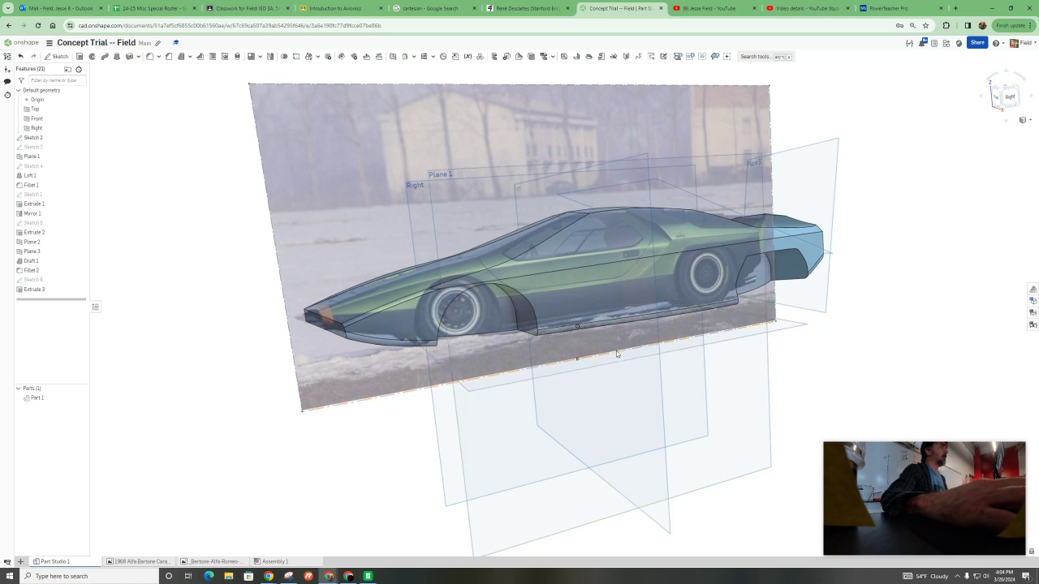
{"action": "right_click_drag", "start_coordinate": [616, 351], "coordinate": [636, 354]}
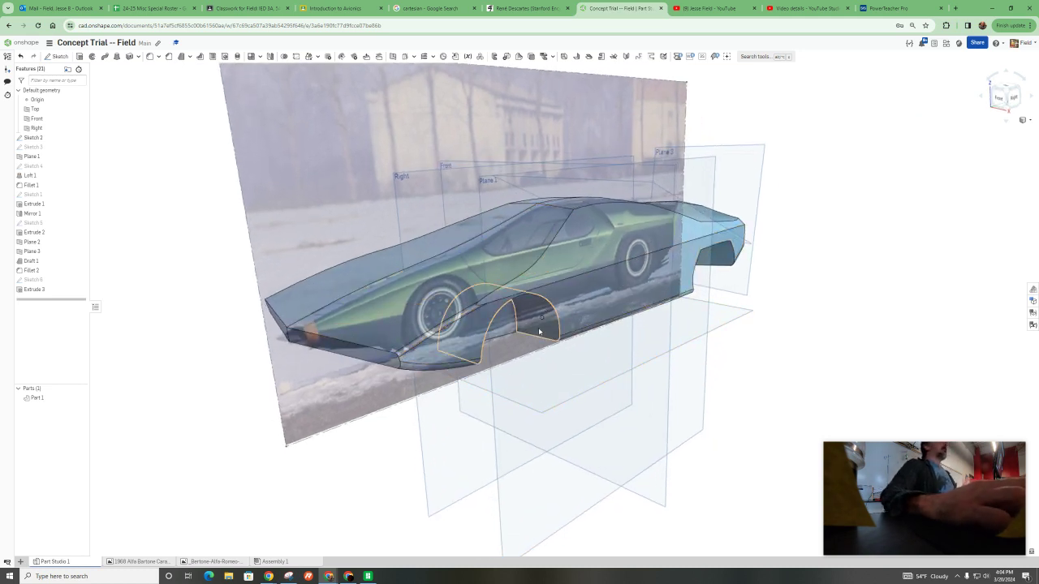
{"action": "right_click_drag", "start_coordinate": [543, 355], "coordinate": [523, 372]}
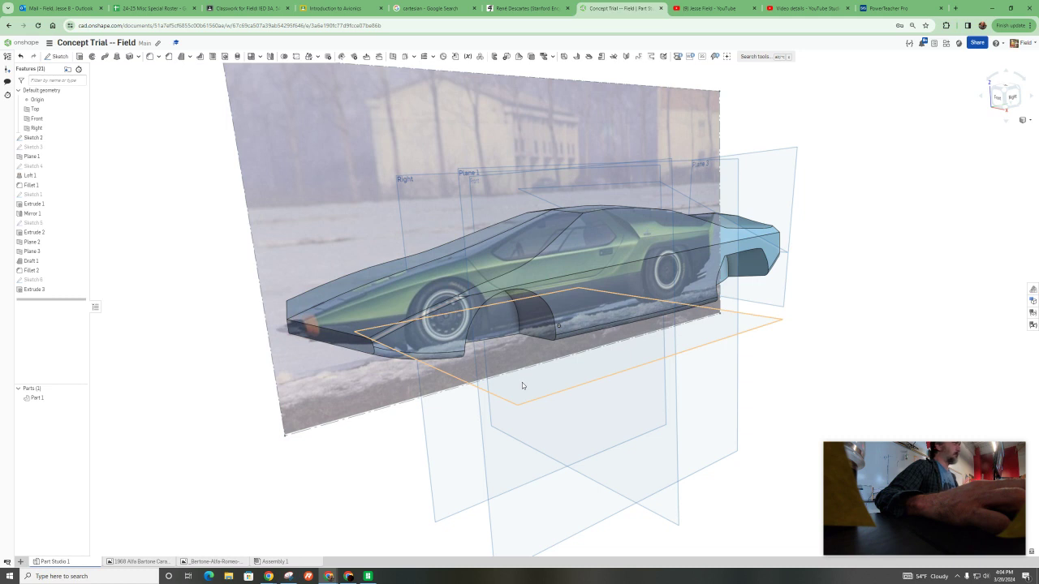
Measure from the front vertex to the rear-top vertex, reading a 9.782 in minimum distance
{"action": "mouse_move", "coordinate": [215, 569]}
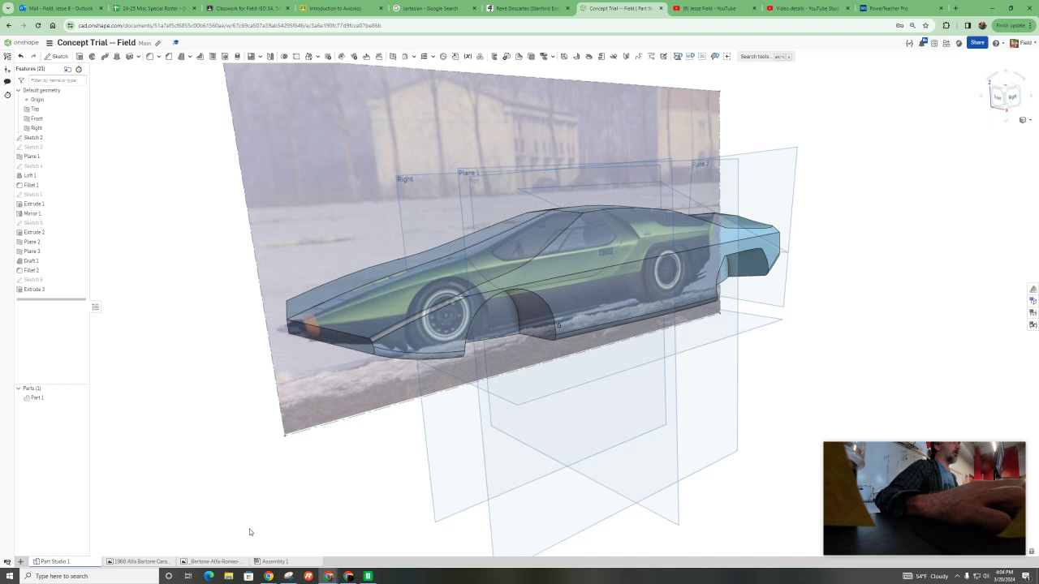
{"action": "mouse_move", "coordinate": [901, 487]}
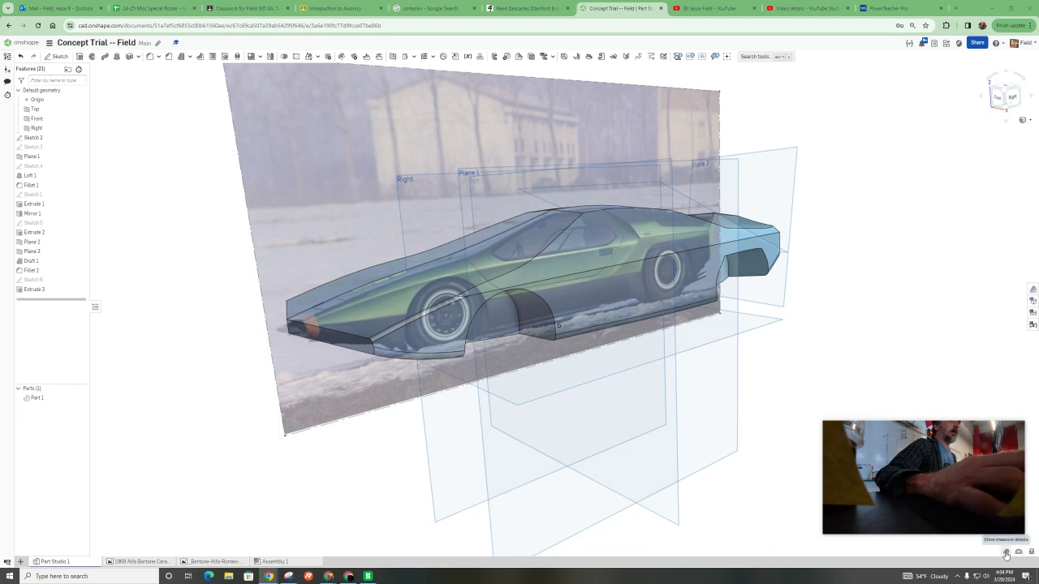
{"action": "left_click", "coordinate": [1006, 553]}
{"action": "left_click", "coordinate": [560, 327]}
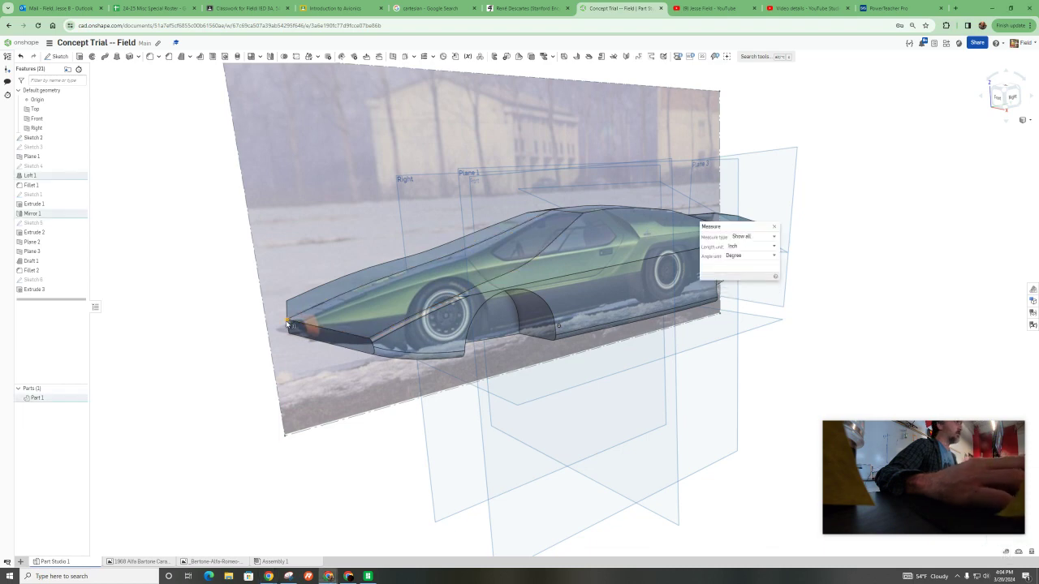
{"action": "right_click_drag", "start_coordinate": [576, 333], "coordinate": [794, 224]}
{"action": "left_click", "coordinate": [798, 217]}
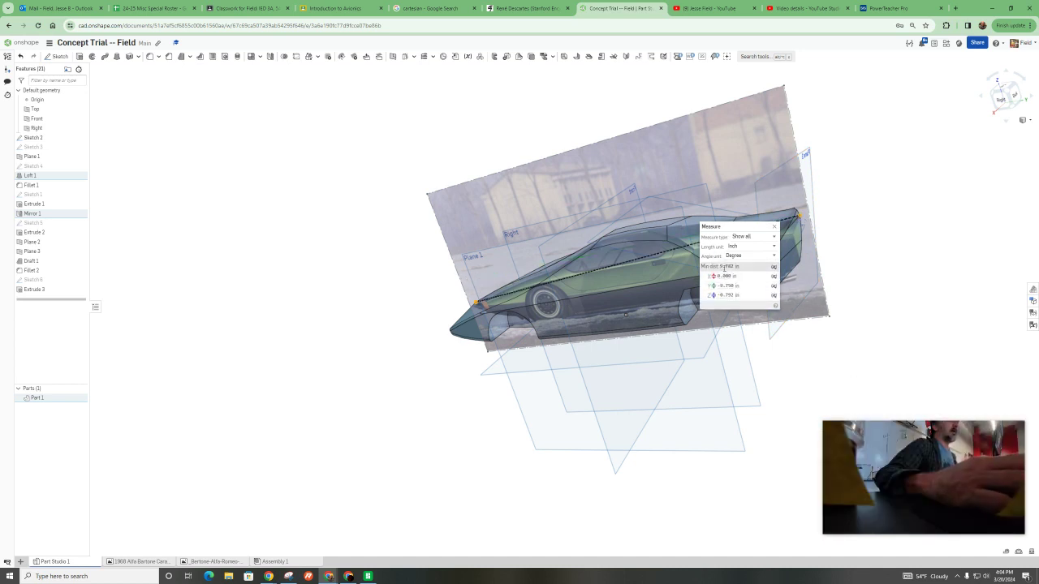
{"action": "right_click_drag", "start_coordinate": [554, 364], "coordinate": [588, 368]}
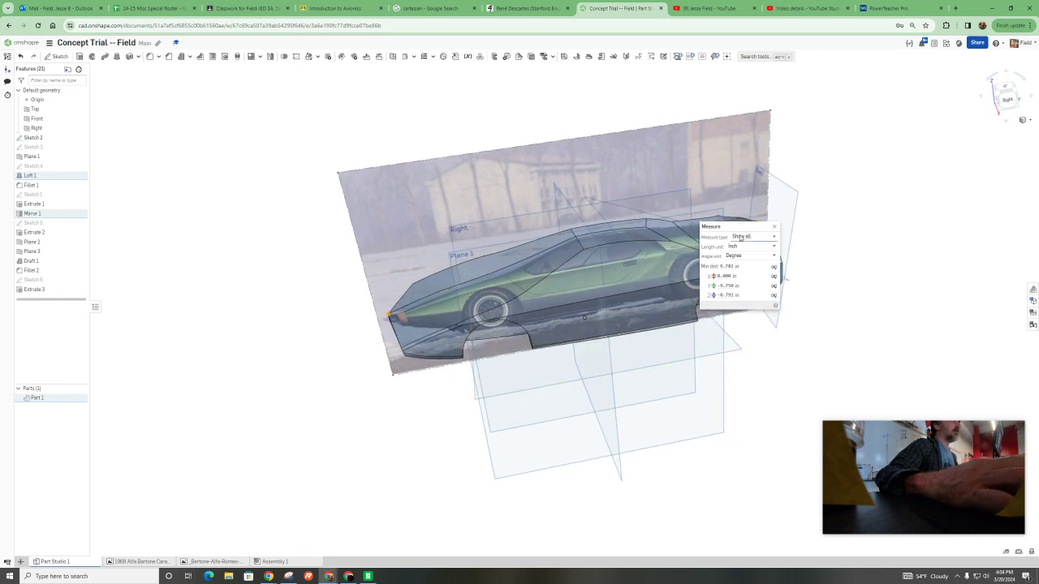
{"action": "scroll", "coordinate": [673, 255], "scroll_direction": "up", "scroll_amount": 4}
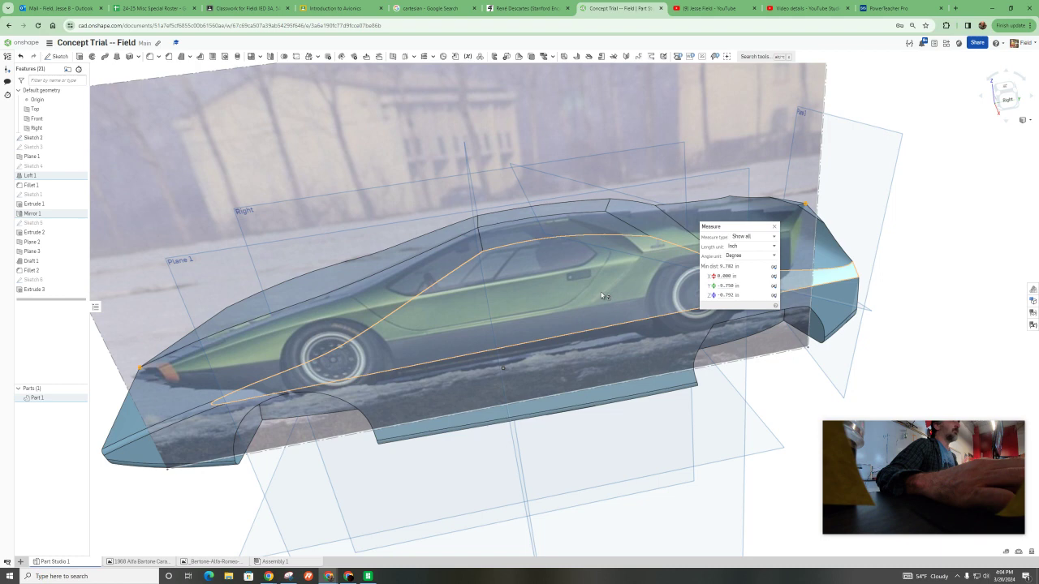
{"action": "scroll", "coordinate": [603, 296], "scroll_direction": "down", "scroll_amount": 2}
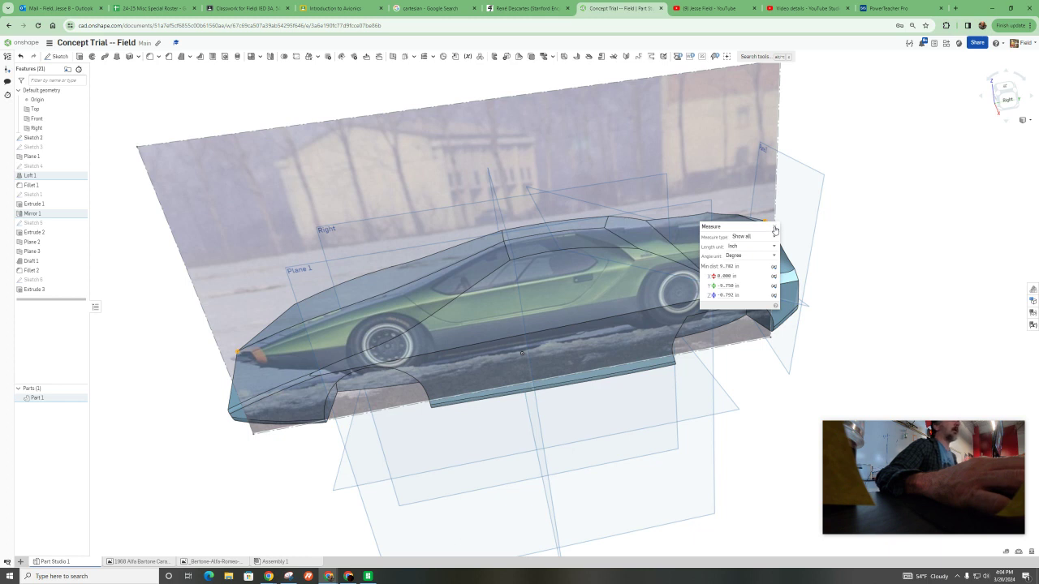
Close the measurement, try a Transform scaling the car body by 2 about the origin, then cancel it
{"action": "left_click", "coordinate": [774, 228]}
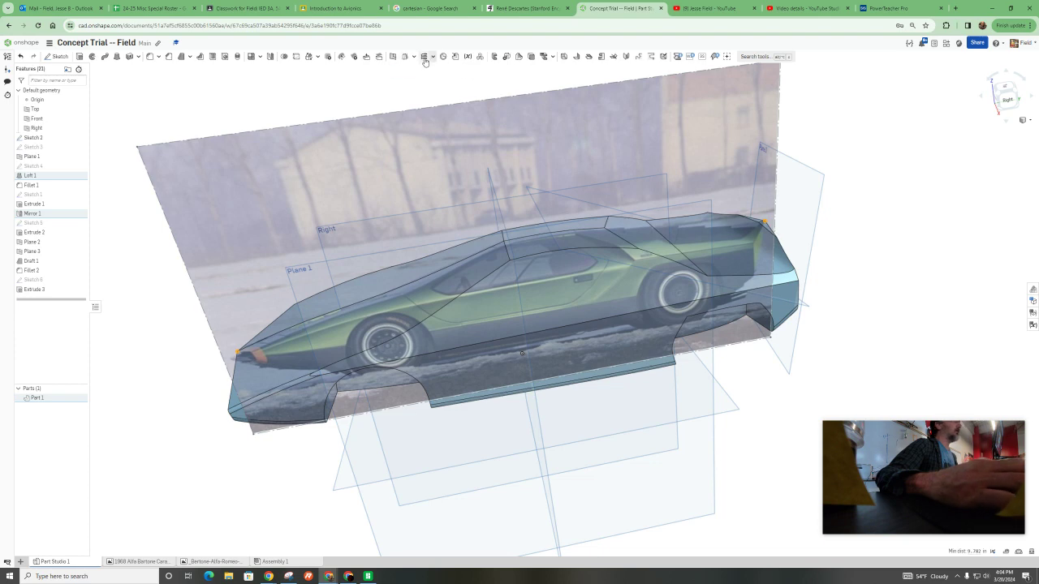
{"action": "left_click", "coordinate": [309, 56]}
{"action": "left_click", "coordinate": [463, 333]}
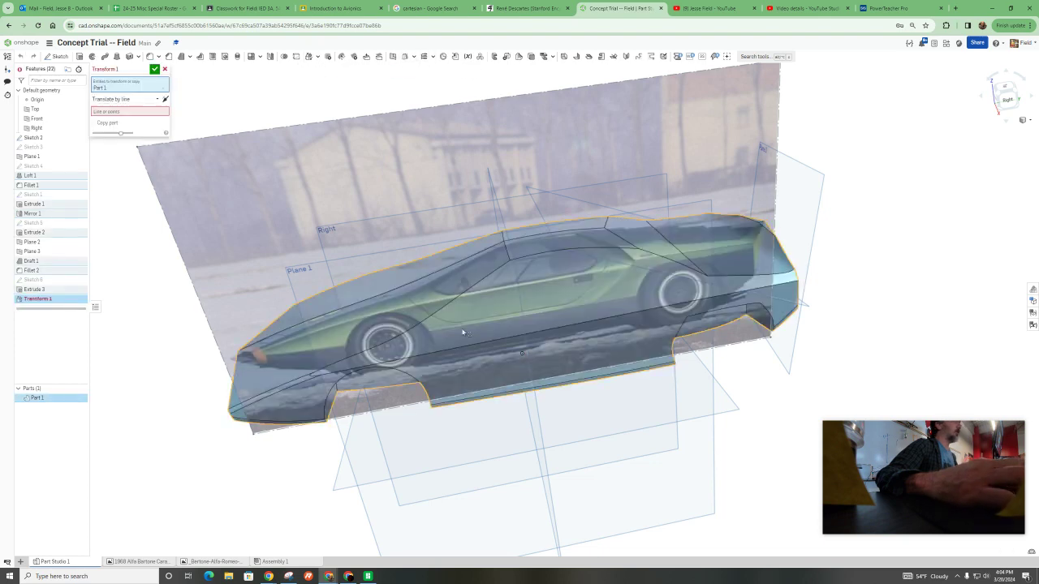
{"action": "left_click", "coordinate": [112, 98]}
{"action": "left_click", "coordinate": [101, 167]}
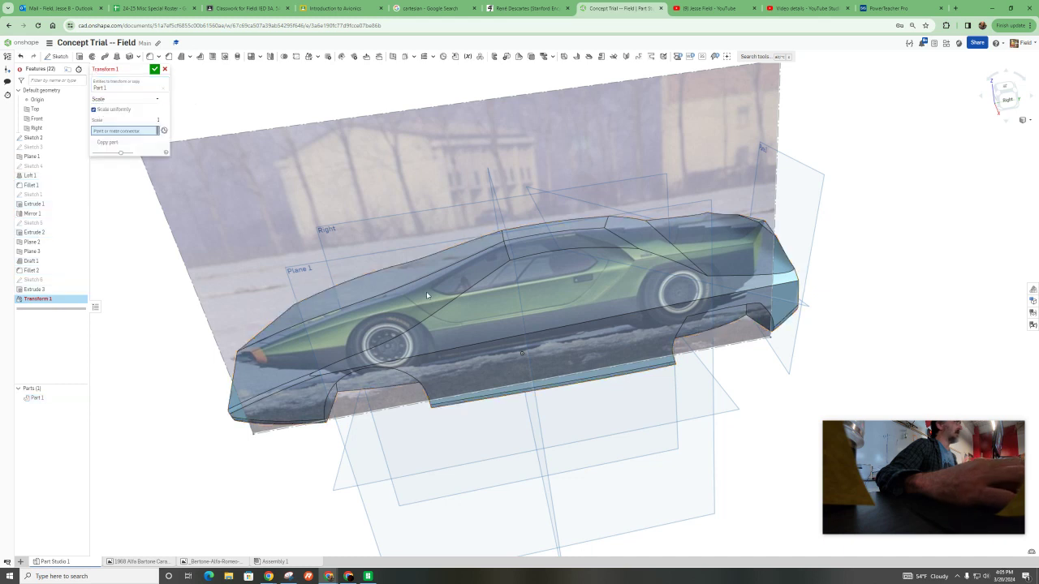
{"action": "left_click", "coordinate": [108, 90]}
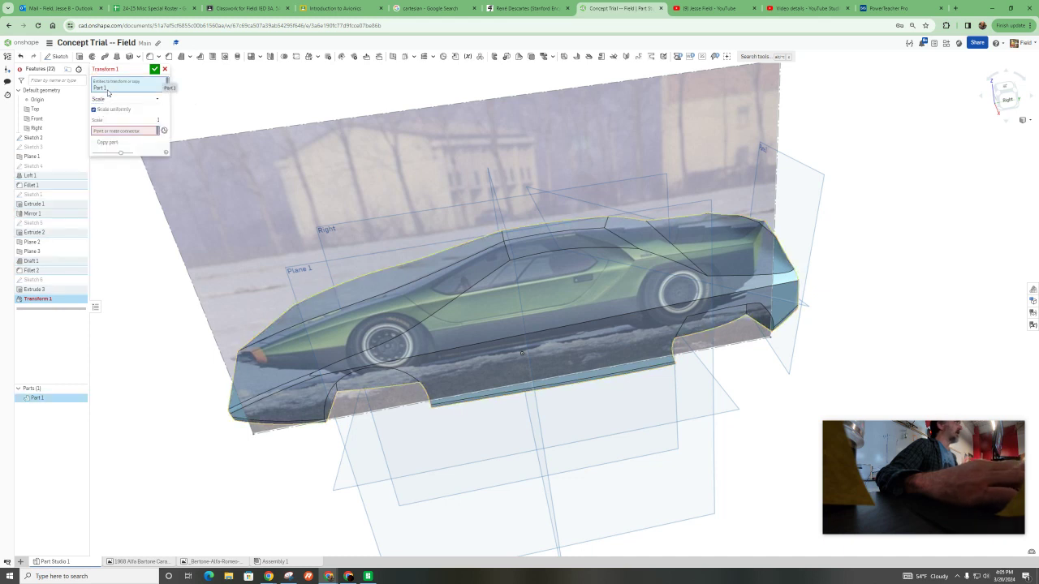
{"action": "left_click", "coordinate": [128, 131]}
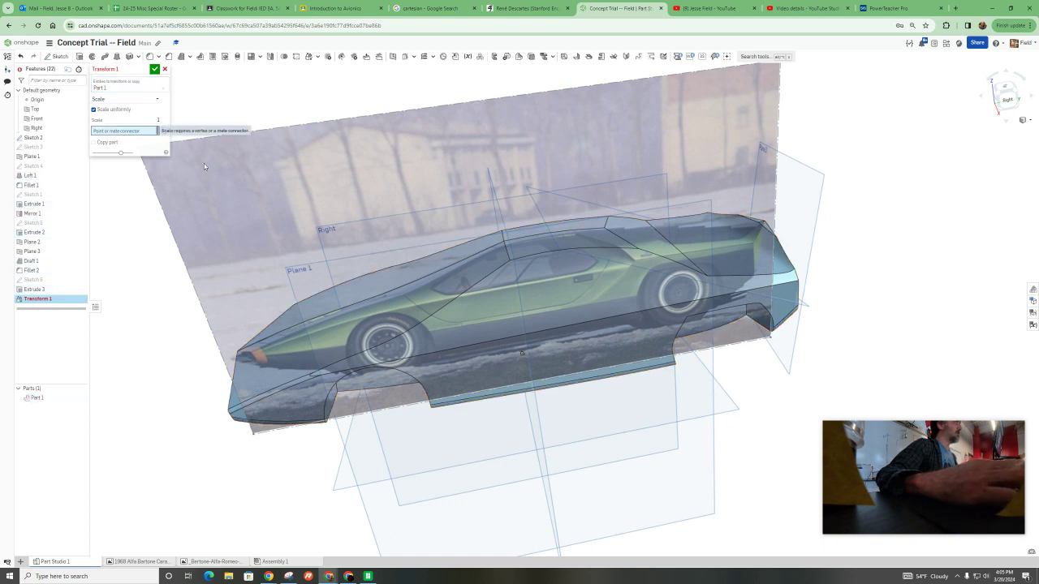
{"action": "left_click", "coordinate": [524, 355]}
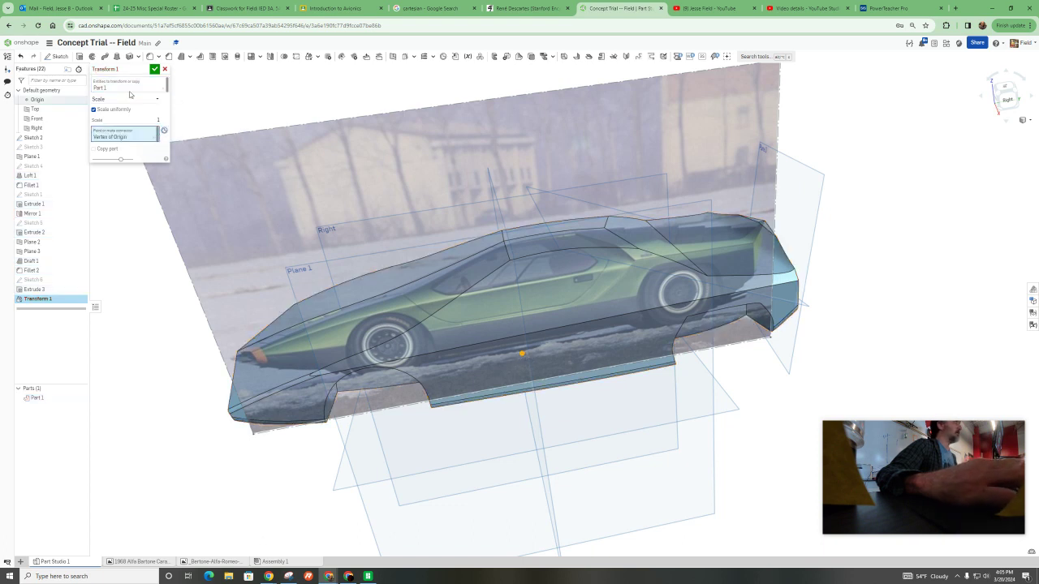
{"action": "type", "text": "2"}
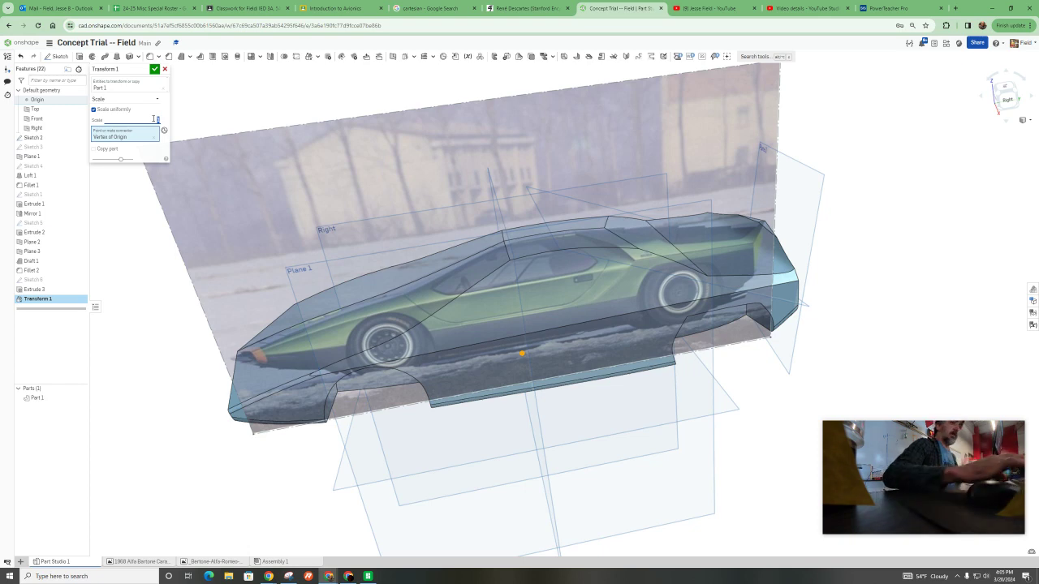
{"action": "scroll", "coordinate": [466, 100], "scroll_direction": "down", "scroll_amount": 3}
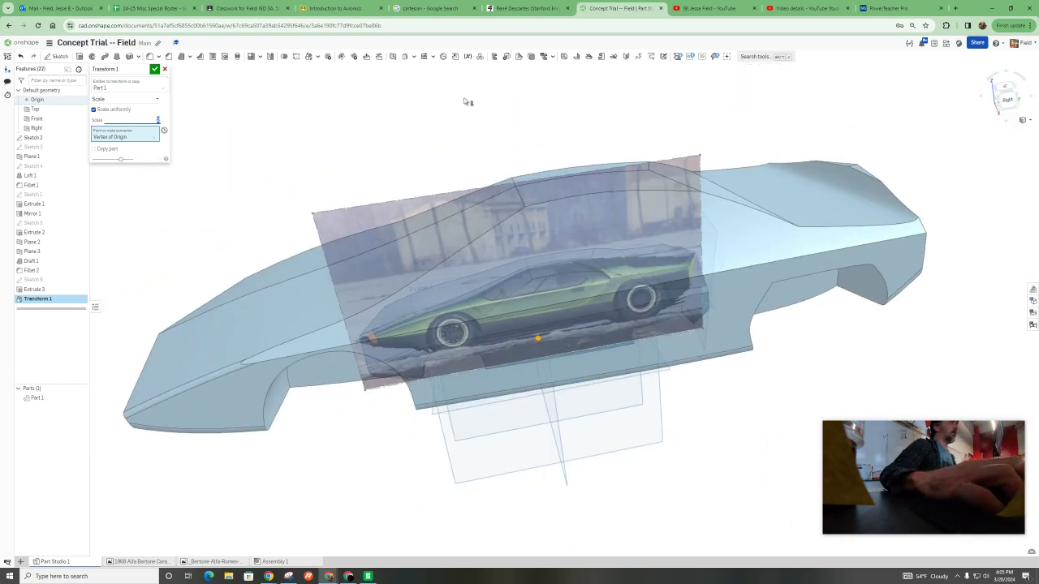
{"action": "left_click", "coordinate": [164, 71]}
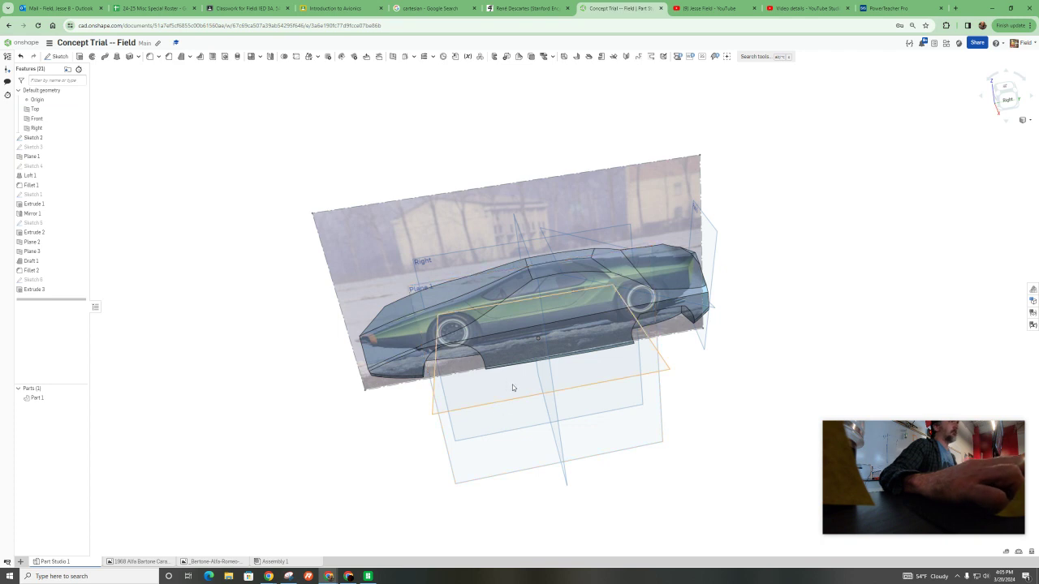
Orbit the car to a tilted side view
{"action": "right_click_drag", "start_coordinate": [512, 385], "coordinate": [544, 383]}
{"action": "scroll", "coordinate": [387, 385], "scroll_direction": "down", "scroll_amount": 1}
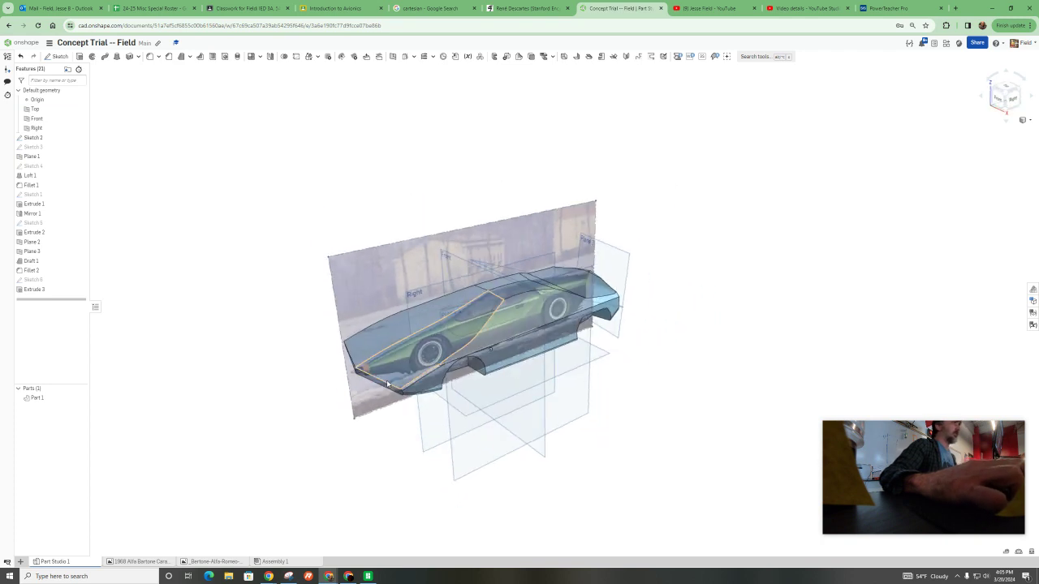
{"action": "scroll", "coordinate": [406, 385], "scroll_direction": "up", "scroll_amount": 3}
{"action": "scroll", "coordinate": [484, 355], "scroll_direction": "down", "scroll_amount": 1}
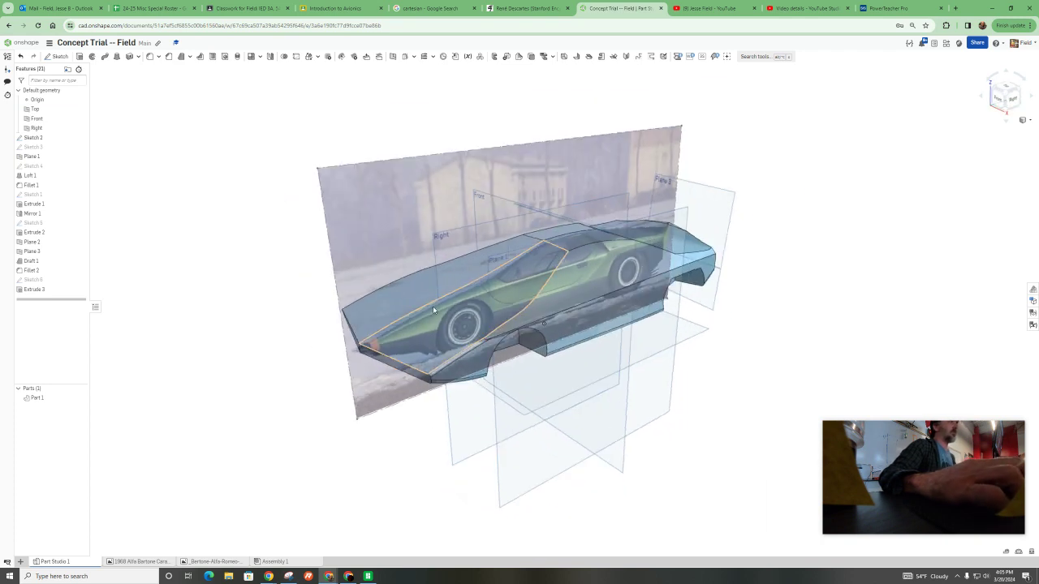
{"action": "right_click_drag", "start_coordinate": [432, 306], "coordinate": [627, 336]}
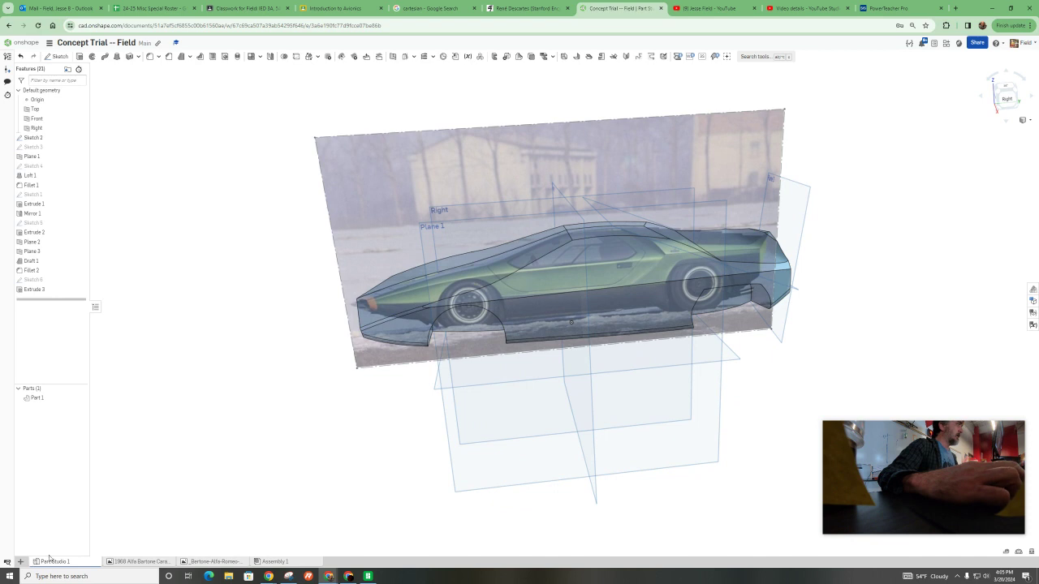
Insert the car body Part 1 from this document into Assembly 1, redoing the insertion once
{"action": "left_click", "coordinate": [276, 562]}
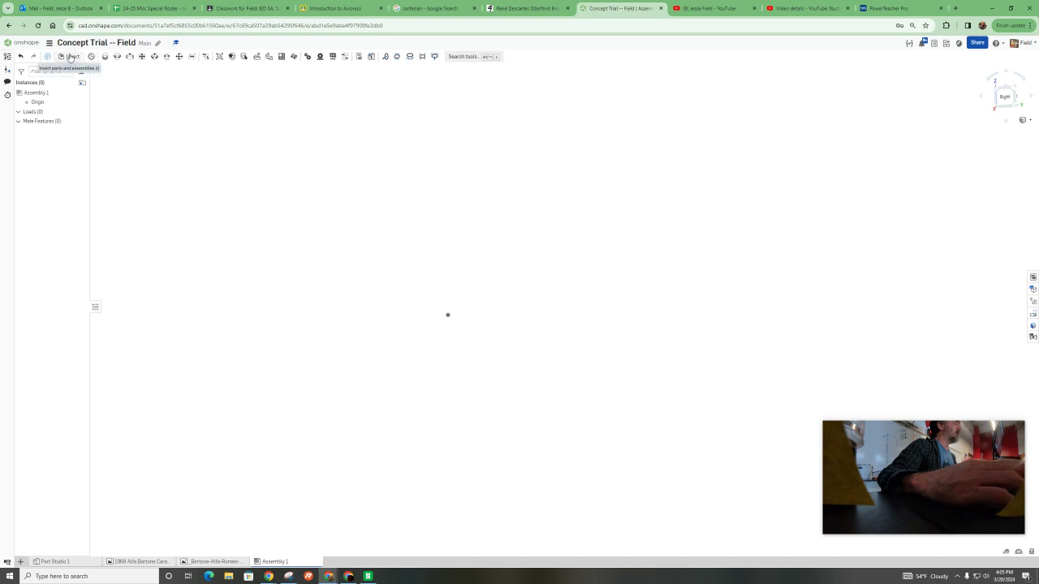
{"action": "left_click", "coordinate": [71, 56]}
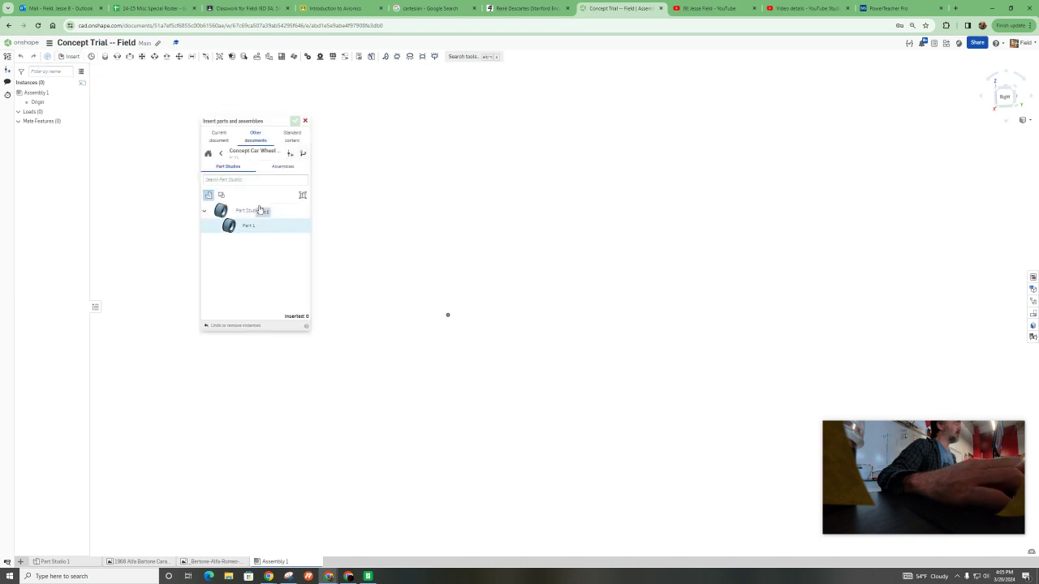
{"action": "left_click", "coordinate": [208, 154]}
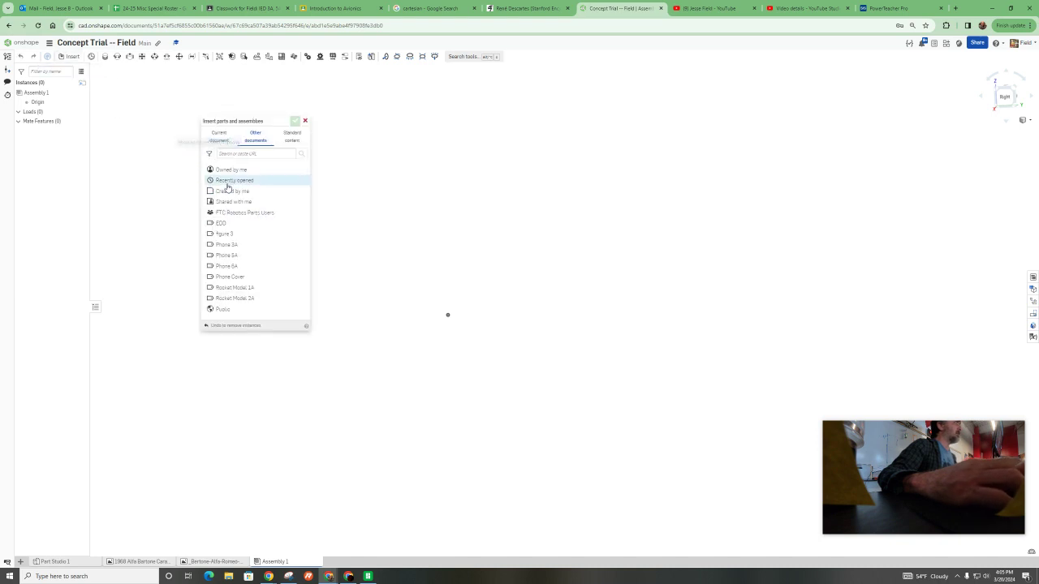
{"action": "left_click", "coordinate": [218, 135]}
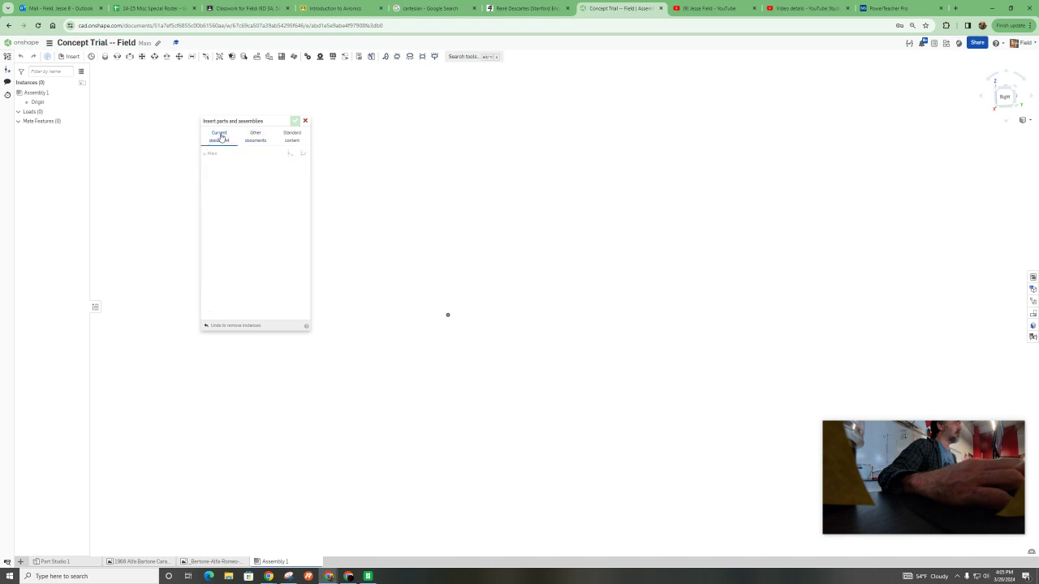
{"action": "left_click", "coordinate": [240, 228]}
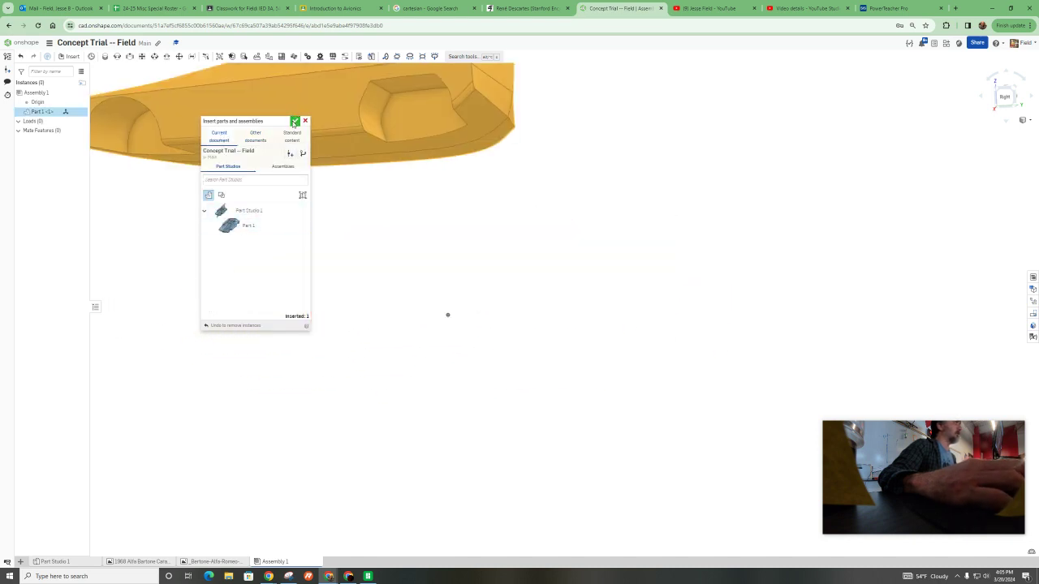
{"action": "left_click", "coordinate": [293, 121]}
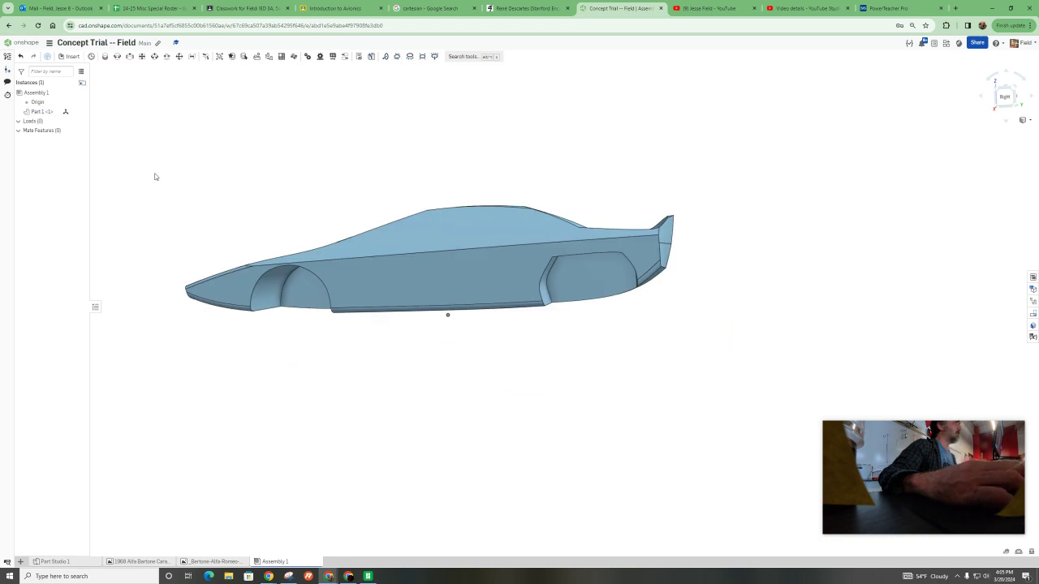
{"action": "key", "text": "ctrl+z"}
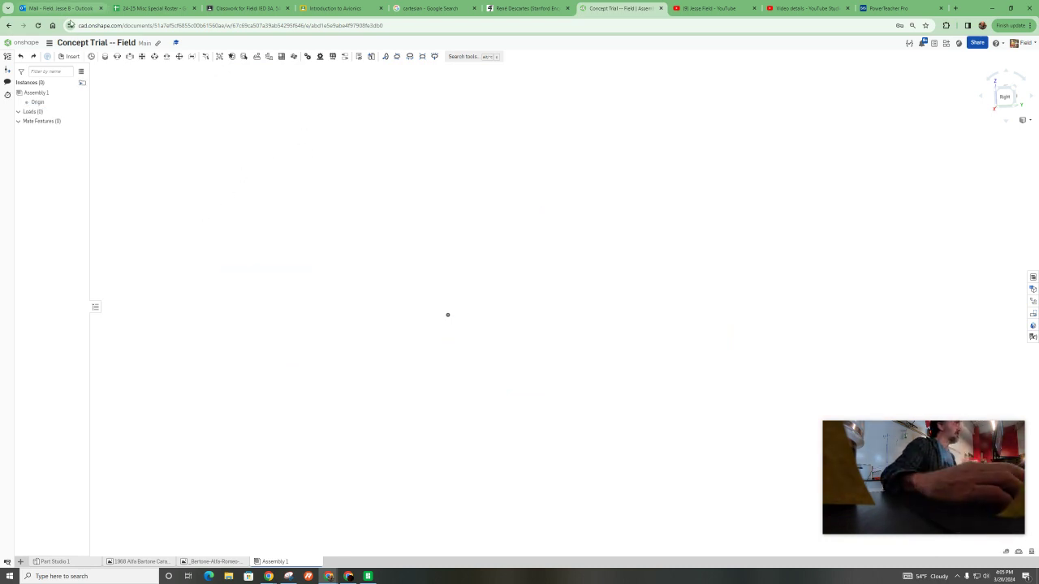
{"action": "left_click", "coordinate": [69, 56]}
{"action": "left_click", "coordinate": [262, 227]}
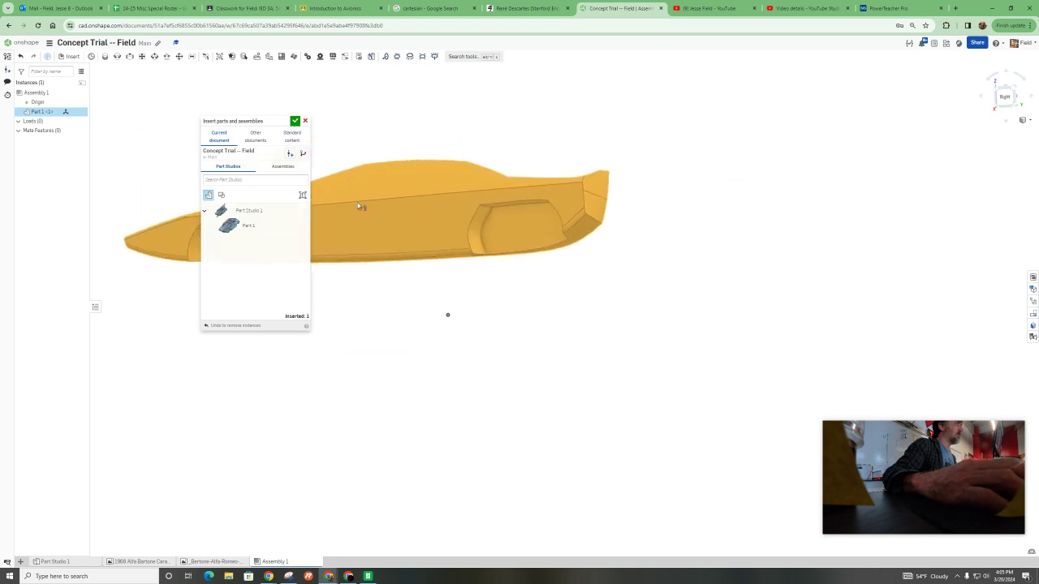
{"action": "left_click", "coordinate": [296, 122]}
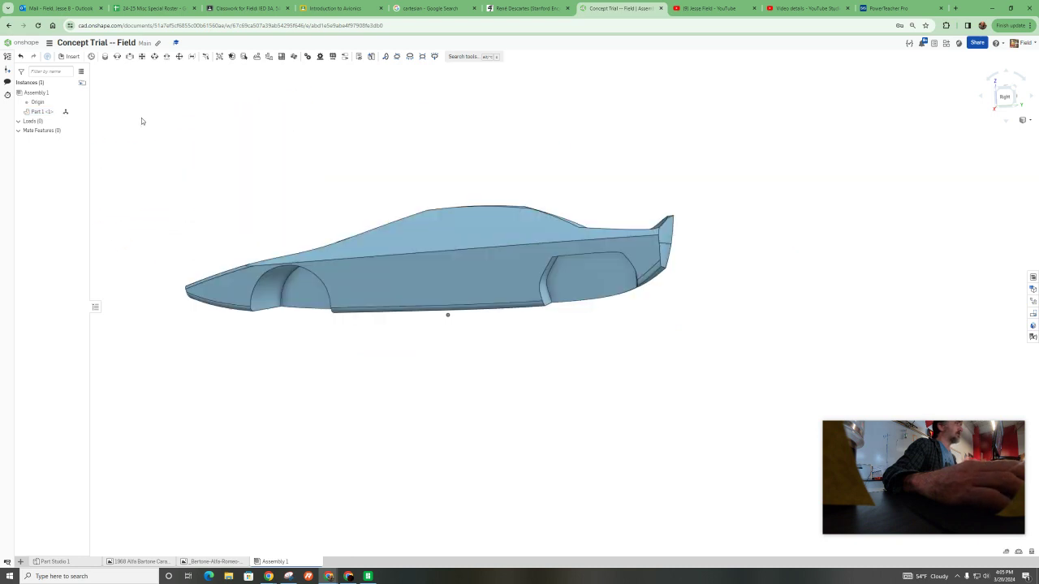
Fix the car body instance Part 1 <1> in place
{"action": "right_click", "coordinate": [38, 111]}
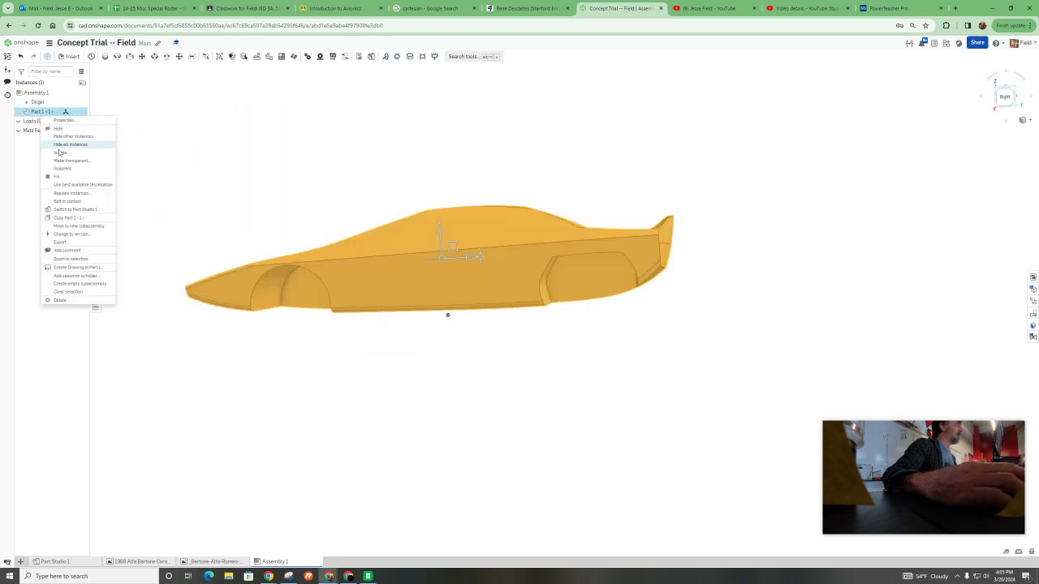
{"action": "left_click", "coordinate": [63, 176]}
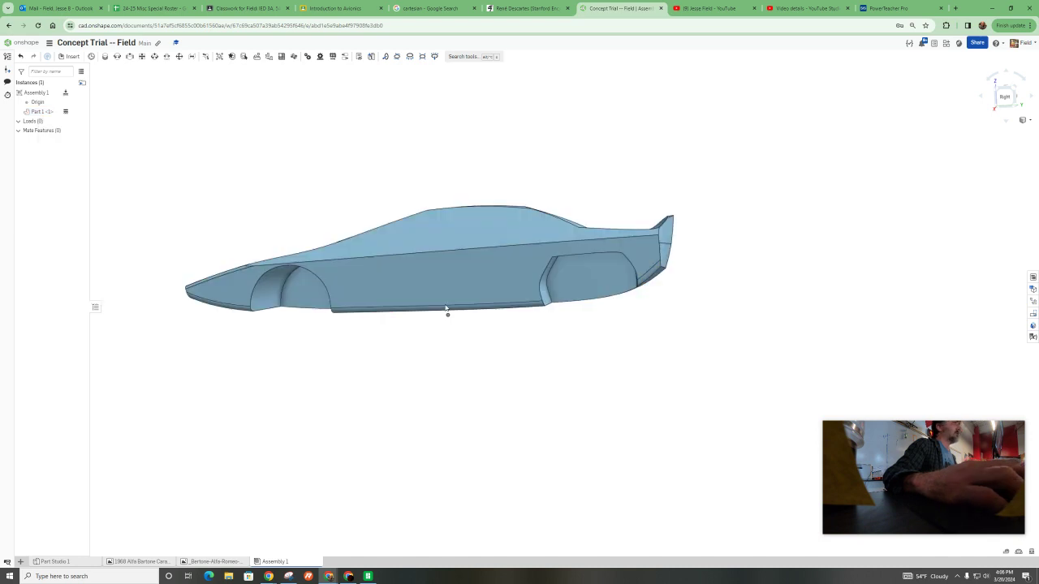
{"action": "left_click_drag", "start_coordinate": [446, 309], "coordinate": [490, 254]}
{"action": "right_click_drag", "start_coordinate": [510, 221], "coordinate": [437, 227]}
Insert Part 1 from the Concept Car Wheel & Tire document, placing it below the car body
{"action": "left_click", "coordinate": [70, 56]}
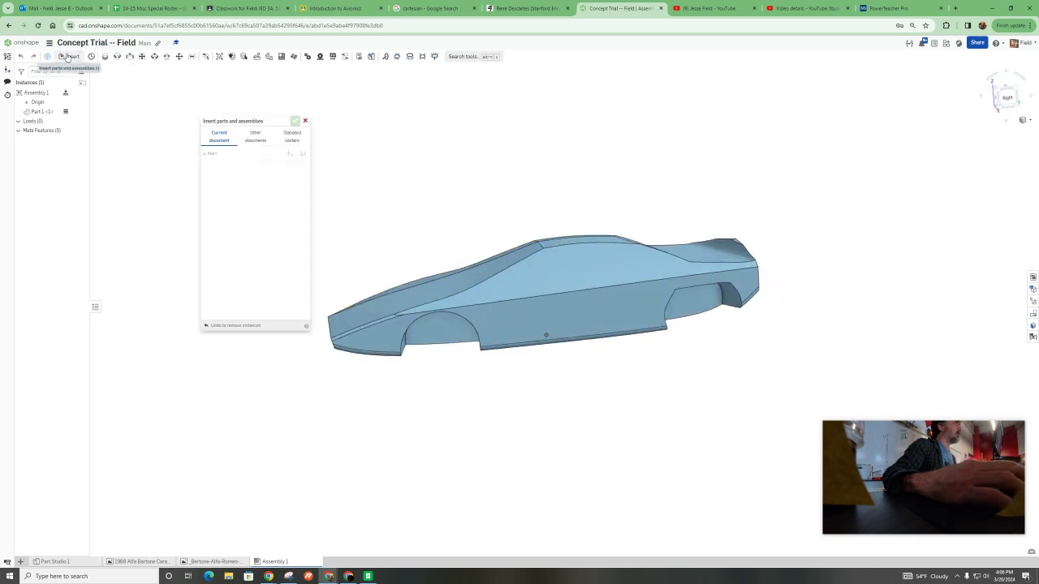
{"action": "left_click", "coordinate": [255, 136]}
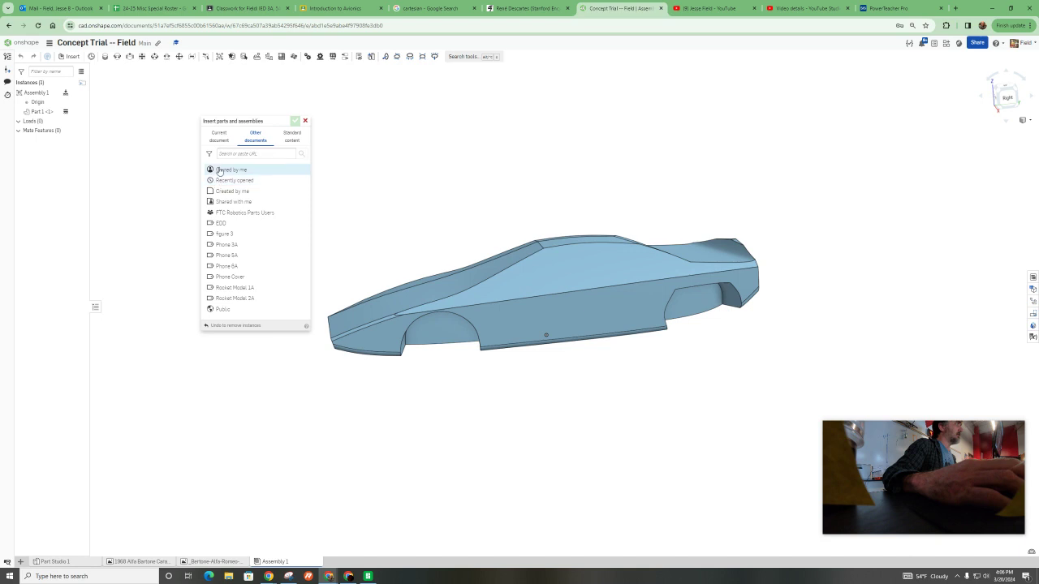
{"action": "left_click", "coordinate": [231, 170]}
{"action": "scroll", "coordinate": [259, 240], "scroll_direction": "down", "scroll_amount": 1}
{"action": "scroll", "coordinate": [260, 241], "scroll_direction": "down", "scroll_amount": 2}
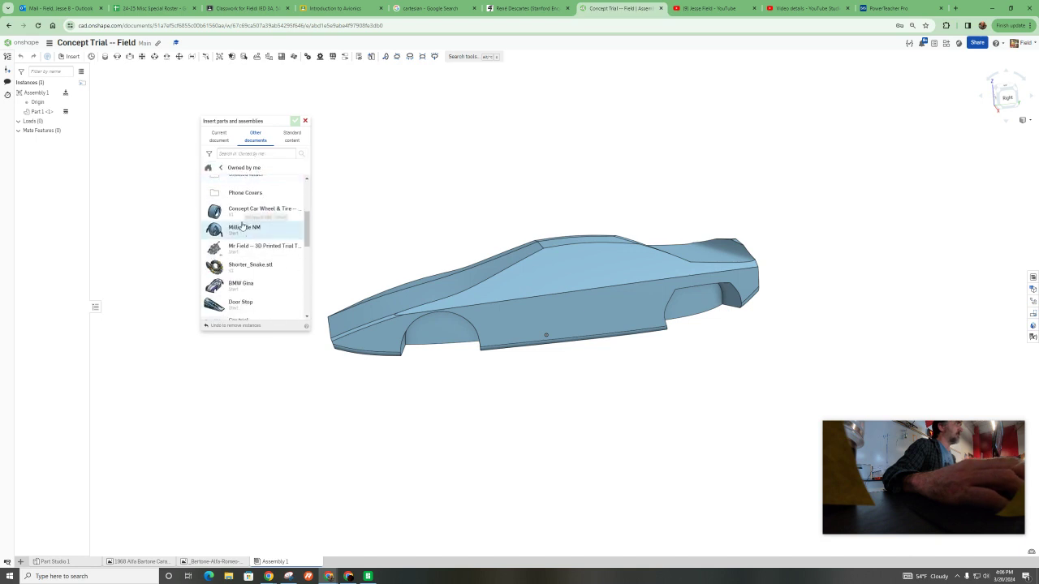
{"action": "left_click", "coordinate": [248, 210]}
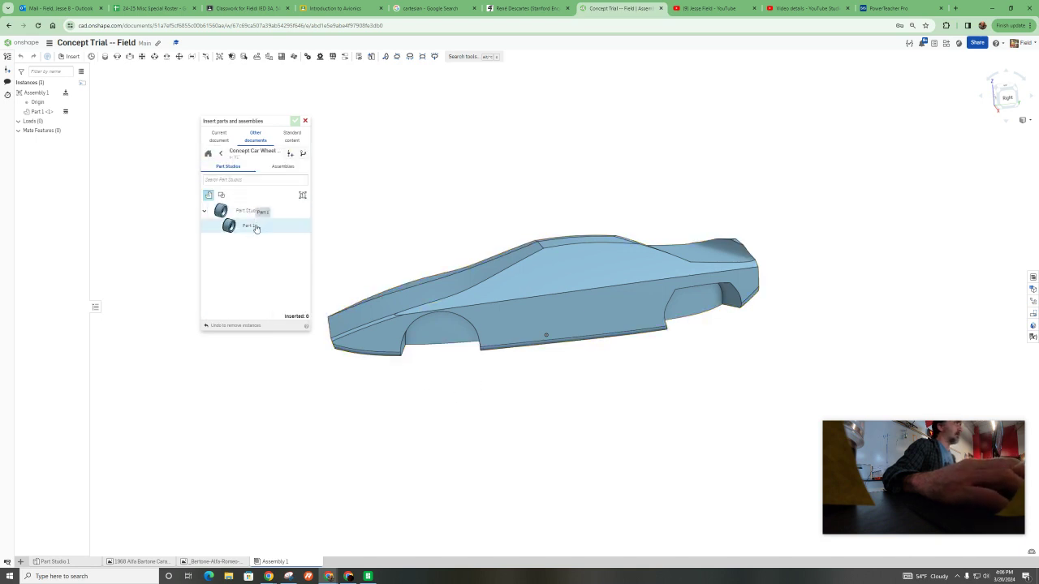
{"action": "left_click", "coordinate": [253, 225]}
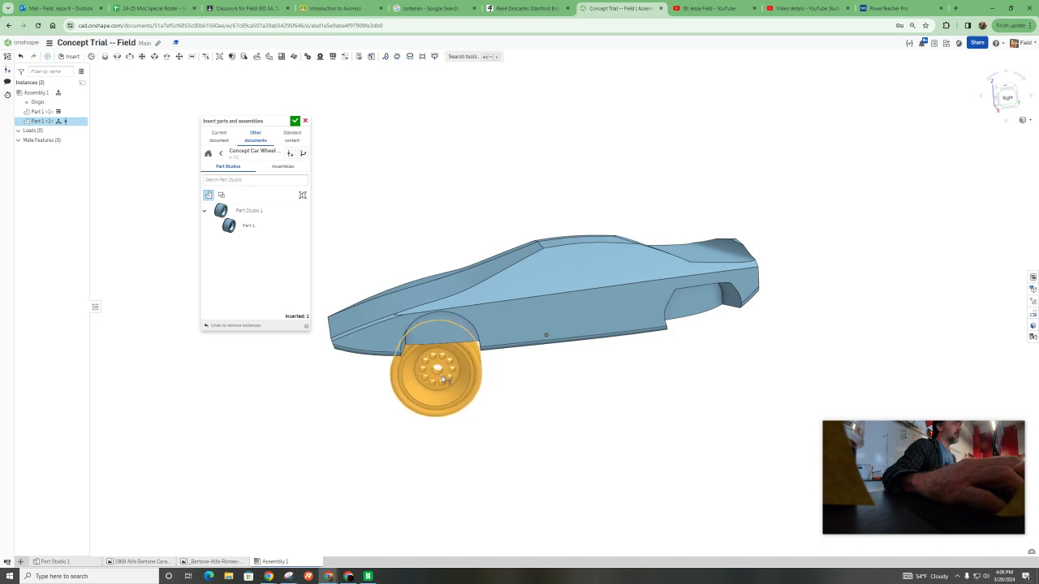
{"action": "left_click", "coordinate": [440, 406]}
Switch to a fitted Right view with perspective off and confirm the wheel insertion
{"action": "right_click_drag", "start_coordinate": [512, 354], "coordinate": [555, 332]}
{"action": "left_click", "coordinate": [1017, 106]}
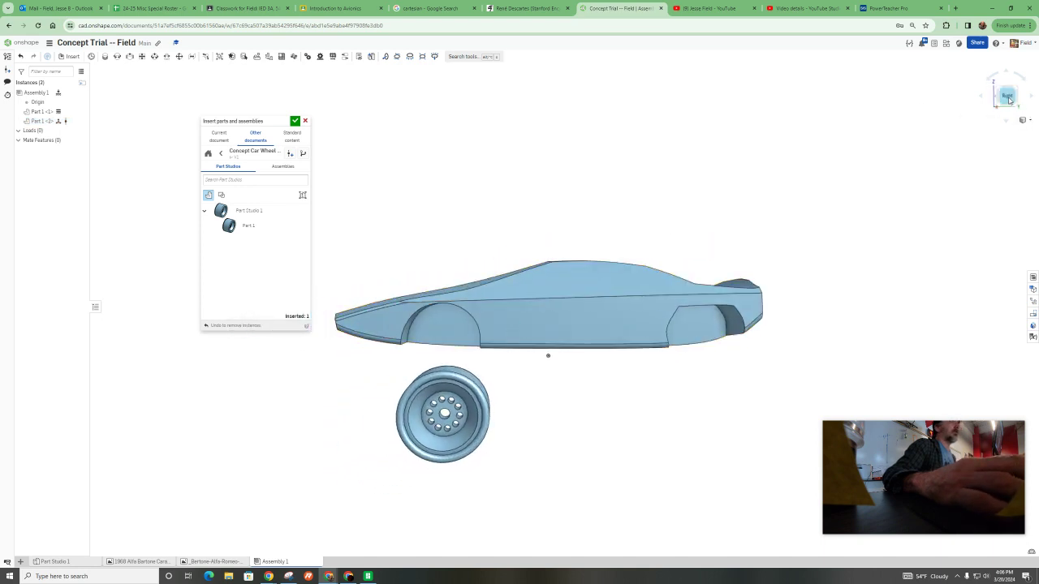
{"action": "key", "text": "f"}
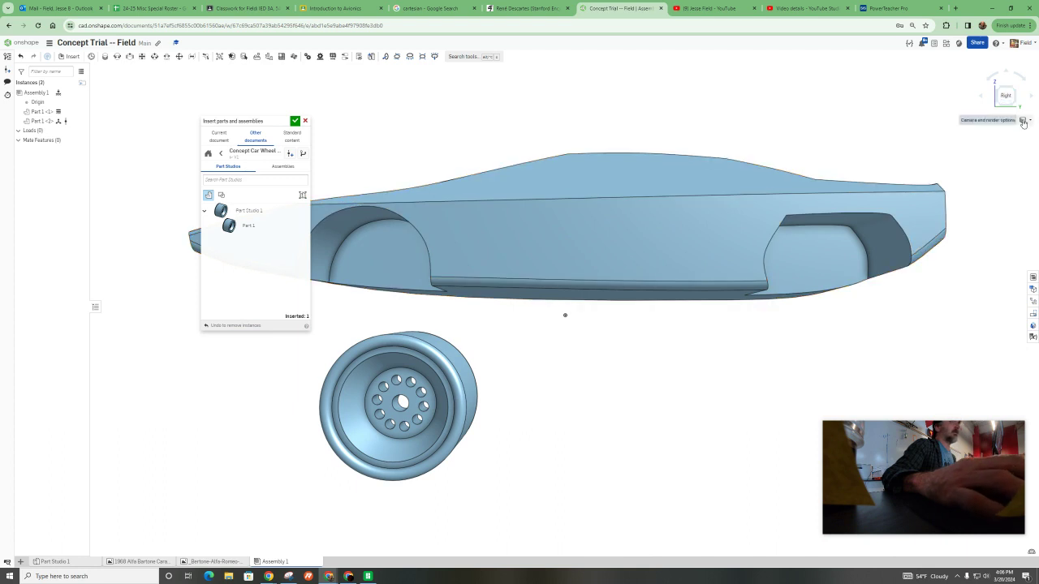
{"action": "left_click", "coordinate": [1026, 120]}
{"action": "left_click", "coordinate": [1012, 179]}
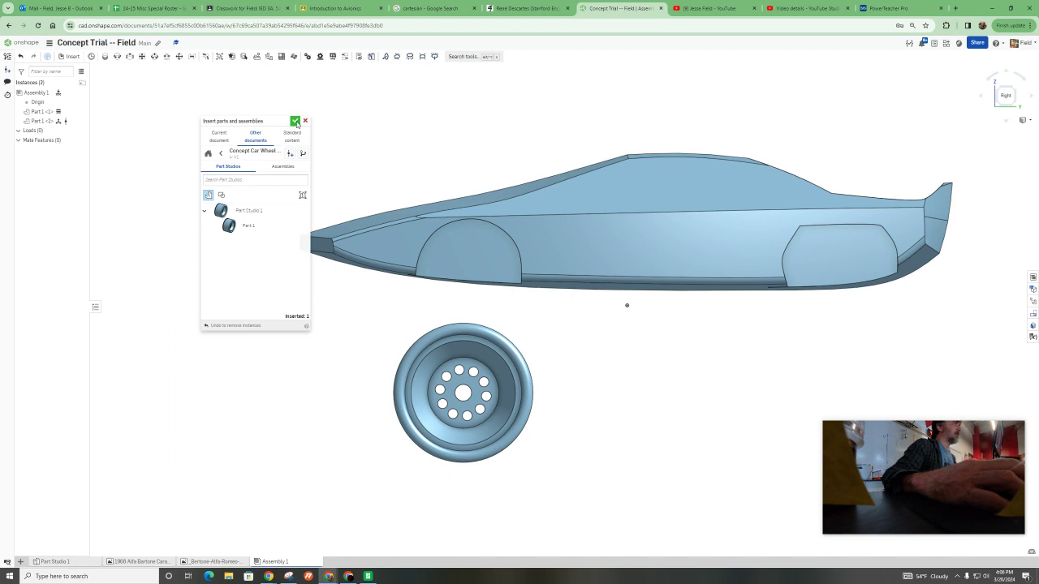
{"action": "left_click", "coordinate": [295, 122]}
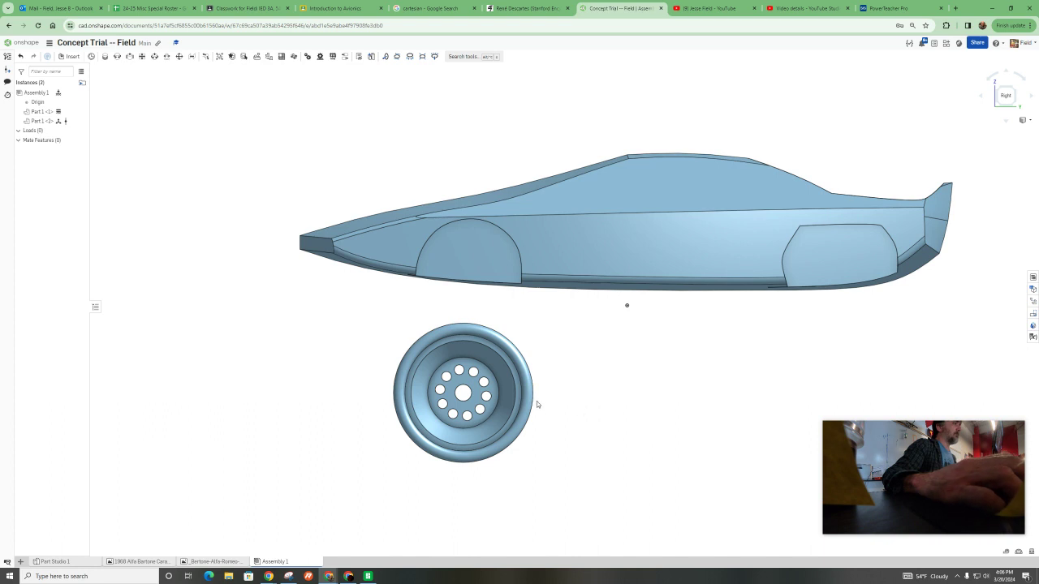
Drag the wheel up beneath the front wheel arch, then select the Part 1 <2> instance
{"action": "scroll", "coordinate": [536, 401], "scroll_direction": "up", "scroll_amount": 2}
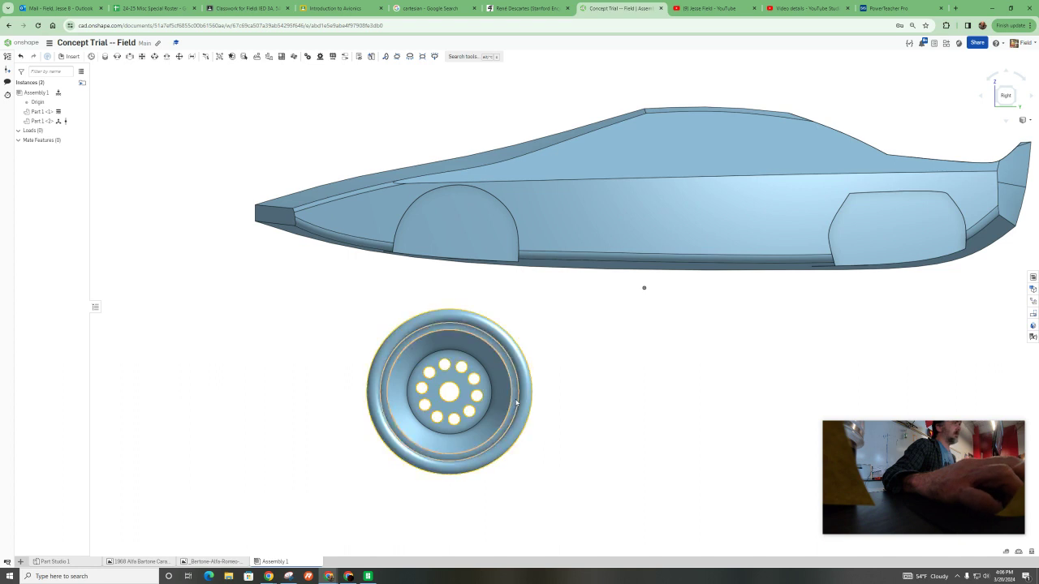
{"action": "left_click_drag", "start_coordinate": [521, 349], "coordinate": [498, 285]}
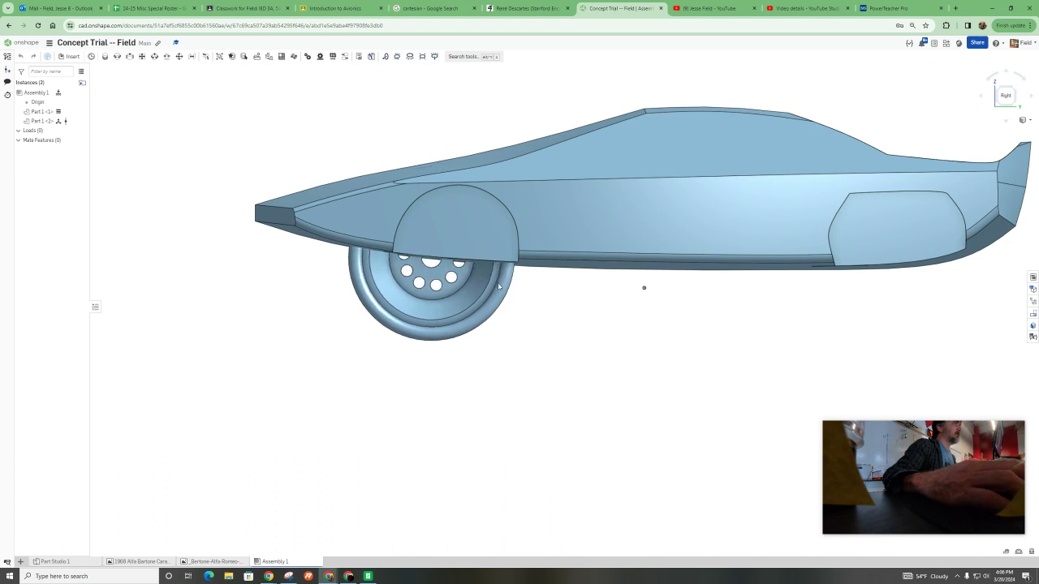
{"action": "left_click_drag", "start_coordinate": [498, 283], "coordinate": [569, 381]}
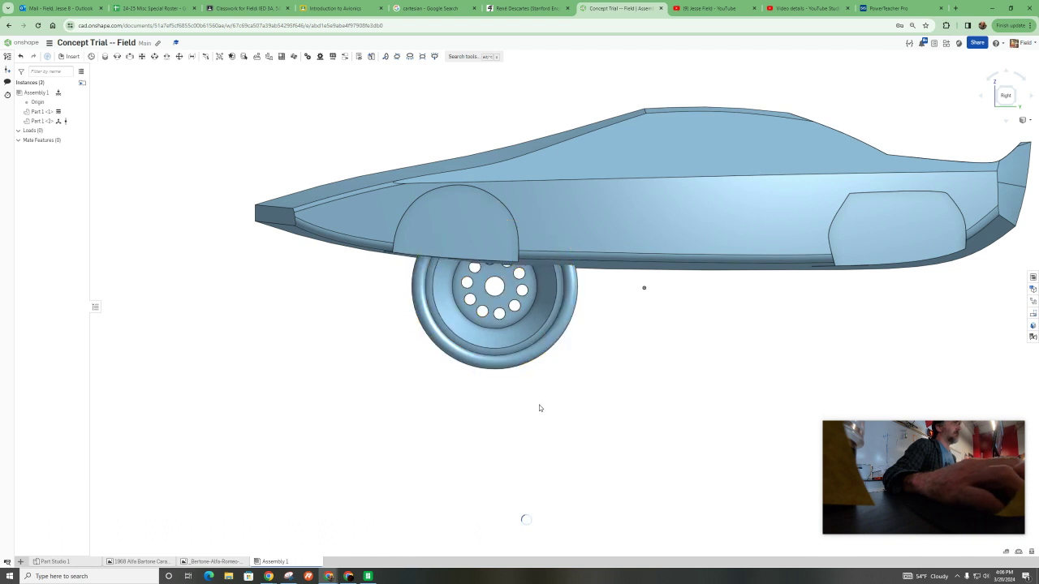
{"action": "right_click_drag", "start_coordinate": [534, 400], "coordinate": [555, 408]}
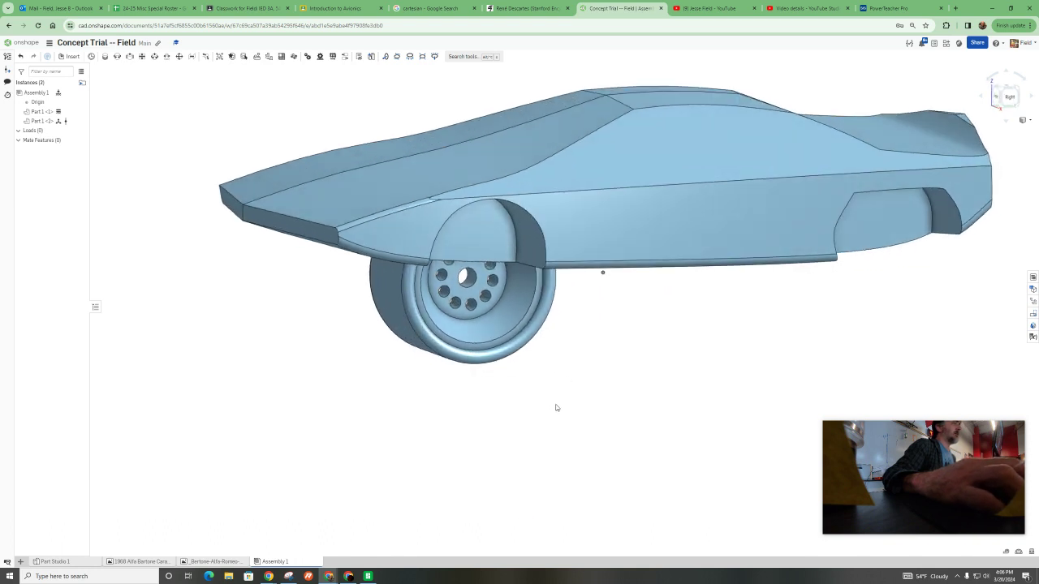
{"action": "left_click", "coordinate": [482, 329]}
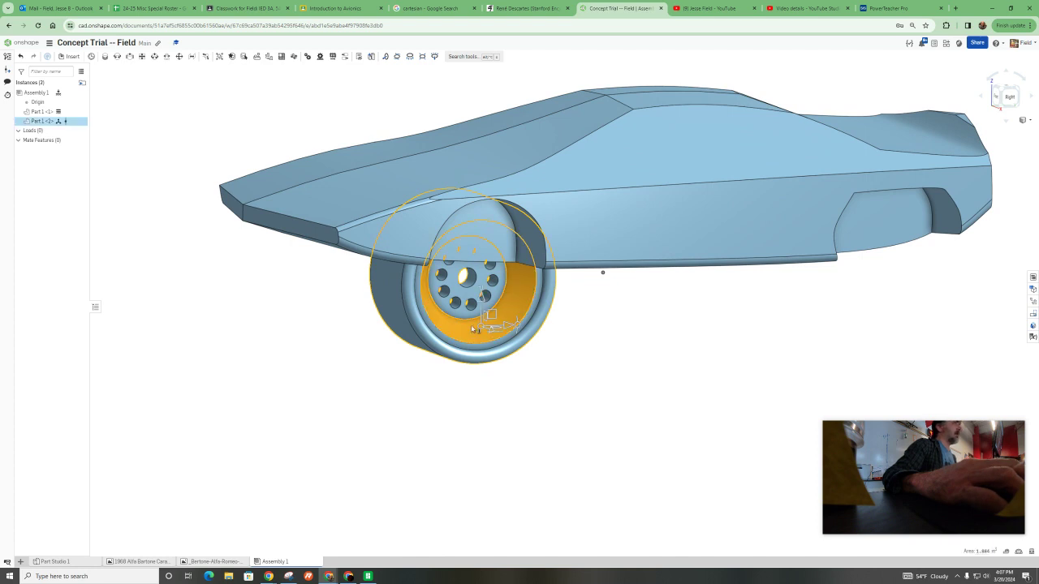
{"action": "left_click", "coordinate": [141, 251]}
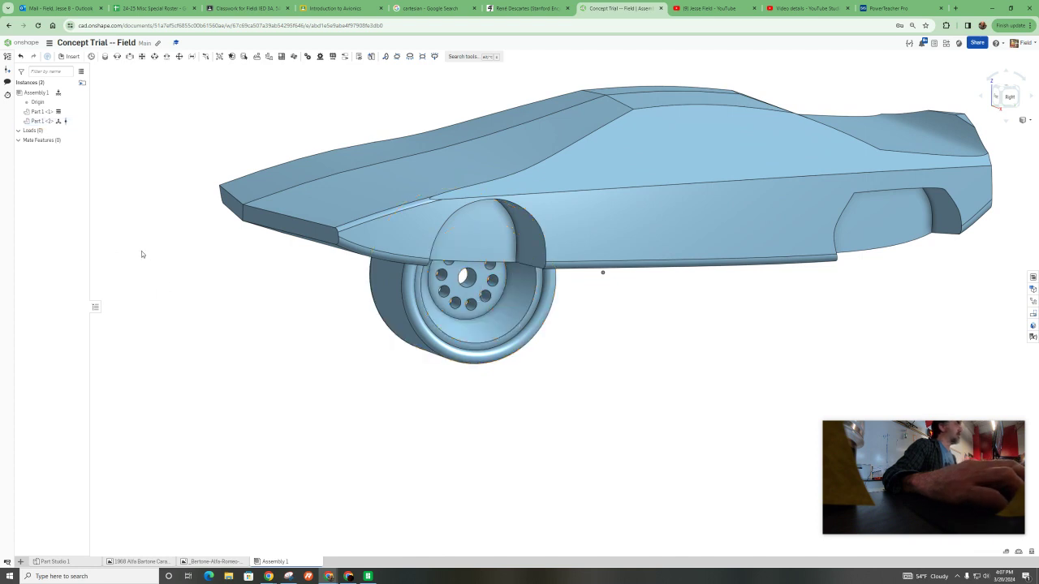
{"action": "left_click", "coordinate": [49, 122]}
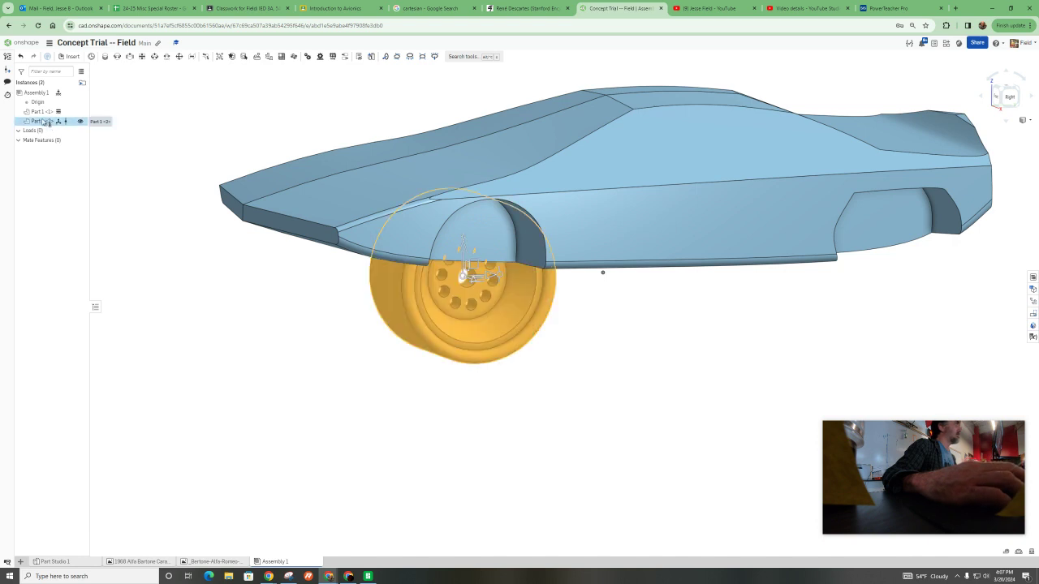
Open the wheel's source Part Studio and start a Scale transform of Part 1 about the origin
{"action": "right_click", "coordinate": [47, 122]}
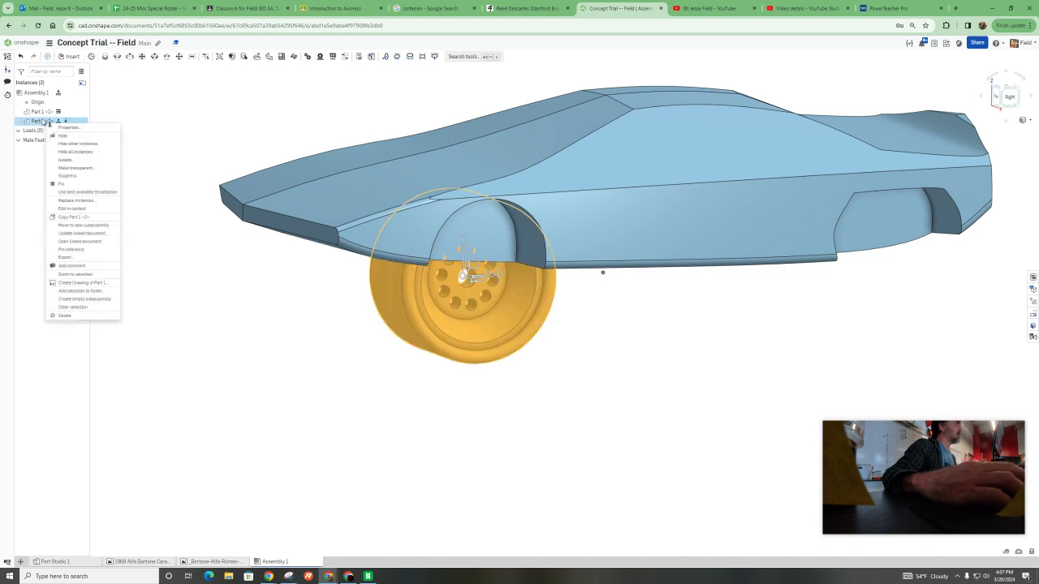
{"action": "left_click", "coordinate": [84, 211]}
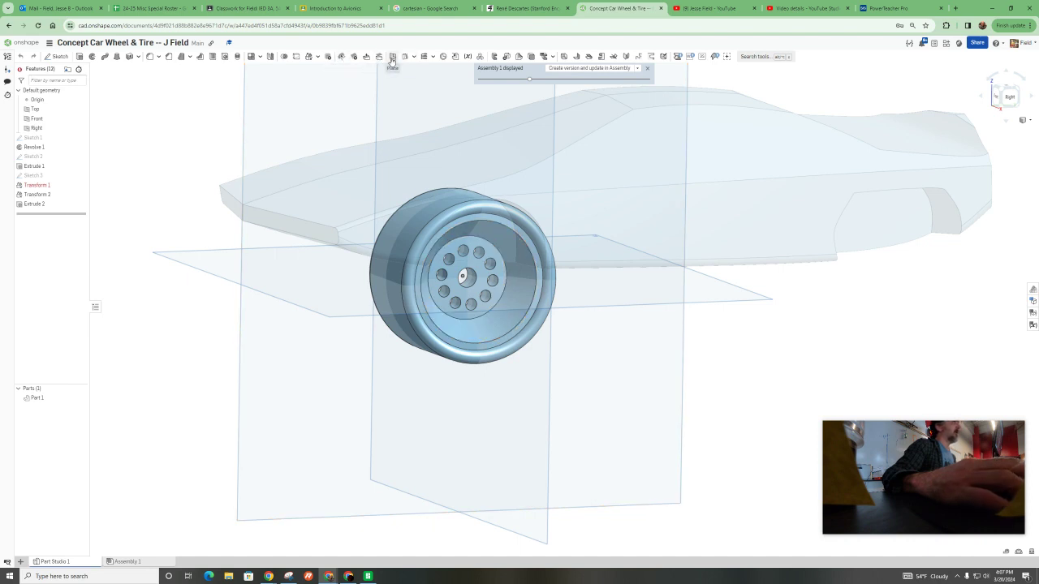
{"action": "left_click", "coordinate": [317, 57]}
{"action": "left_click", "coordinate": [323, 73]}
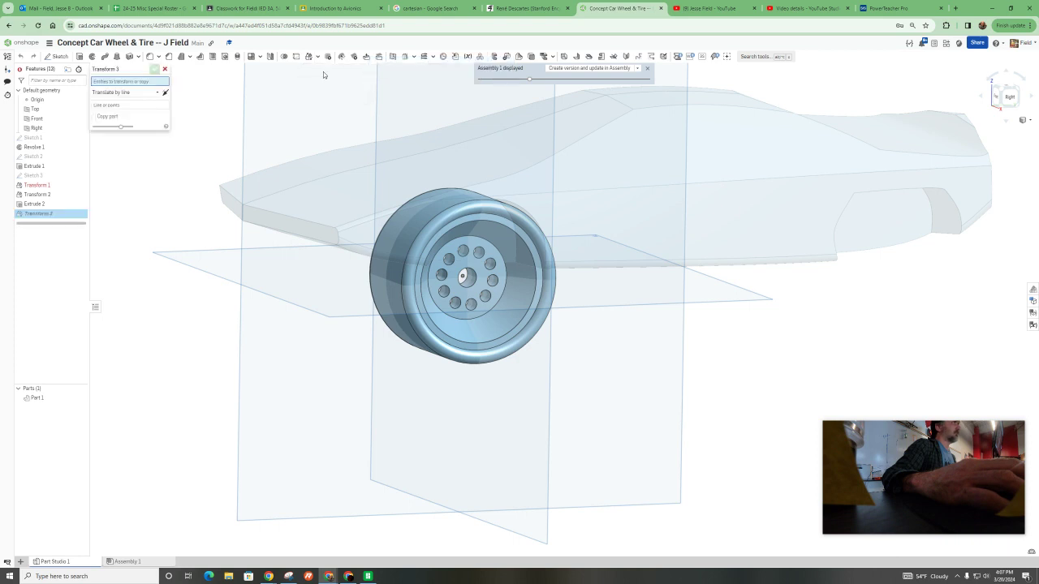
{"action": "left_click", "coordinate": [122, 93]}
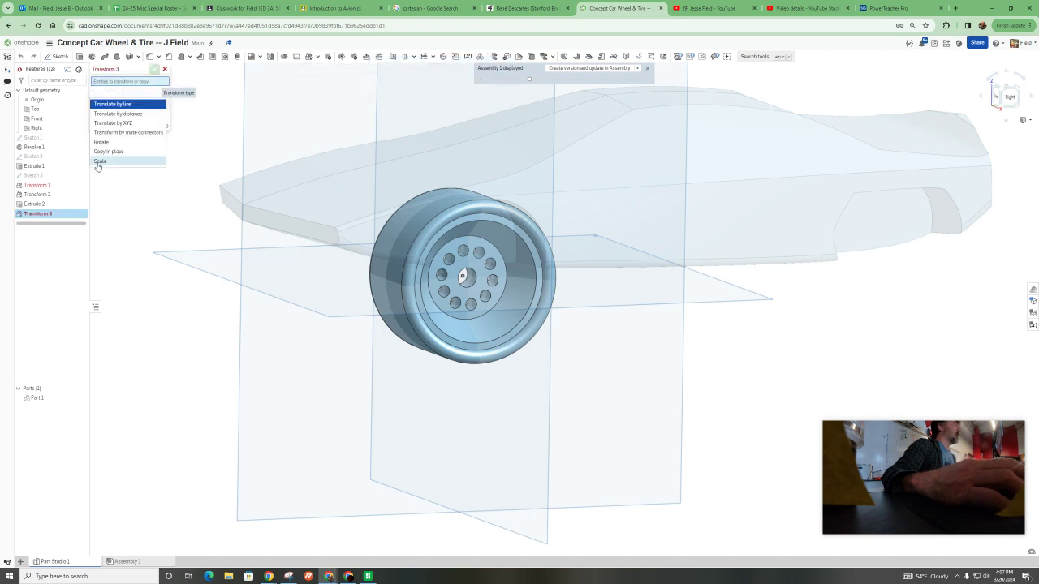
{"action": "left_click", "coordinate": [100, 161]}
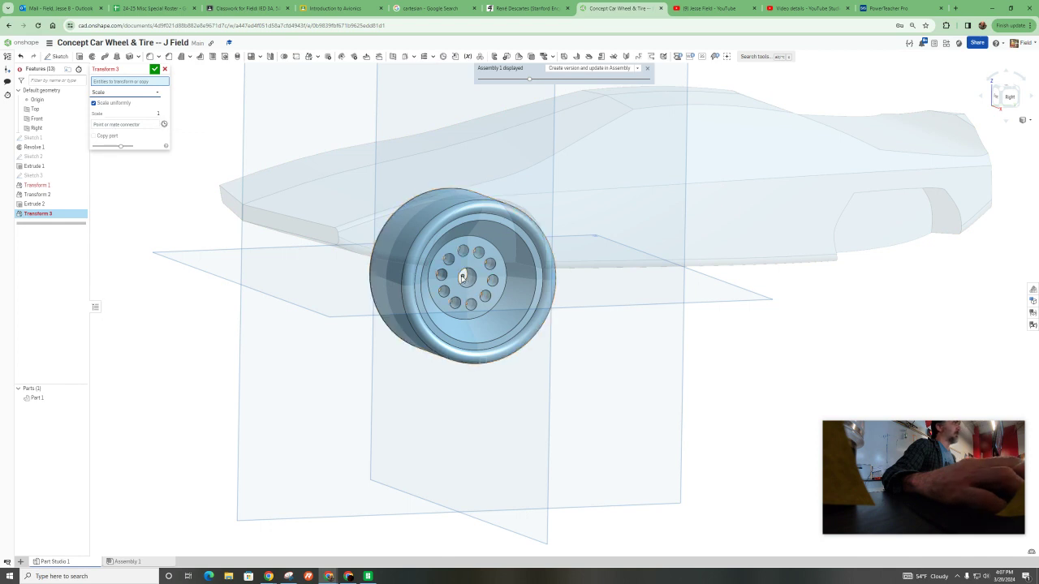
{"action": "left_click", "coordinate": [120, 126]}
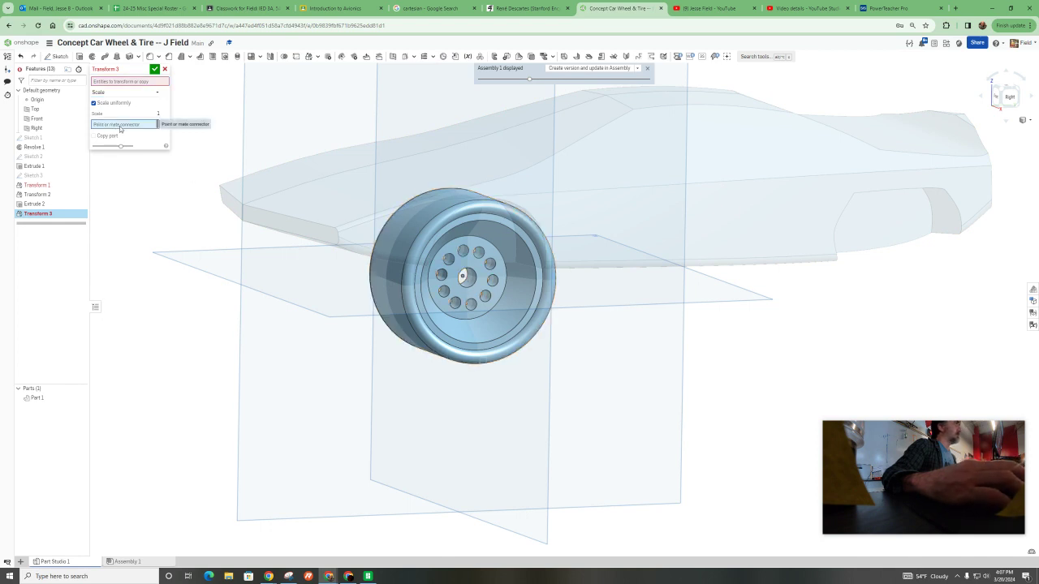
{"action": "left_click", "coordinate": [464, 277]}
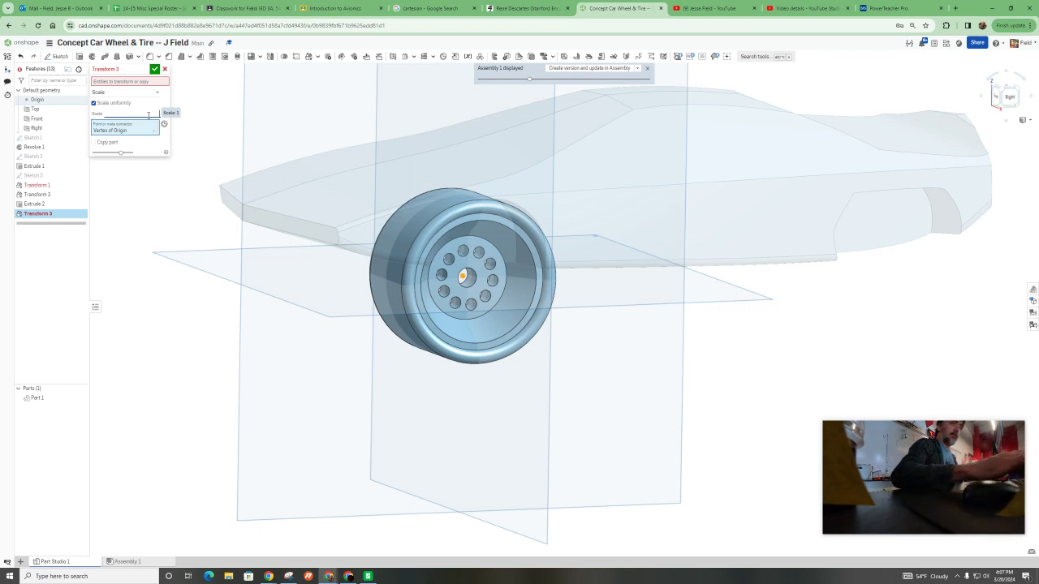
{"action": "type", "text": "7"}
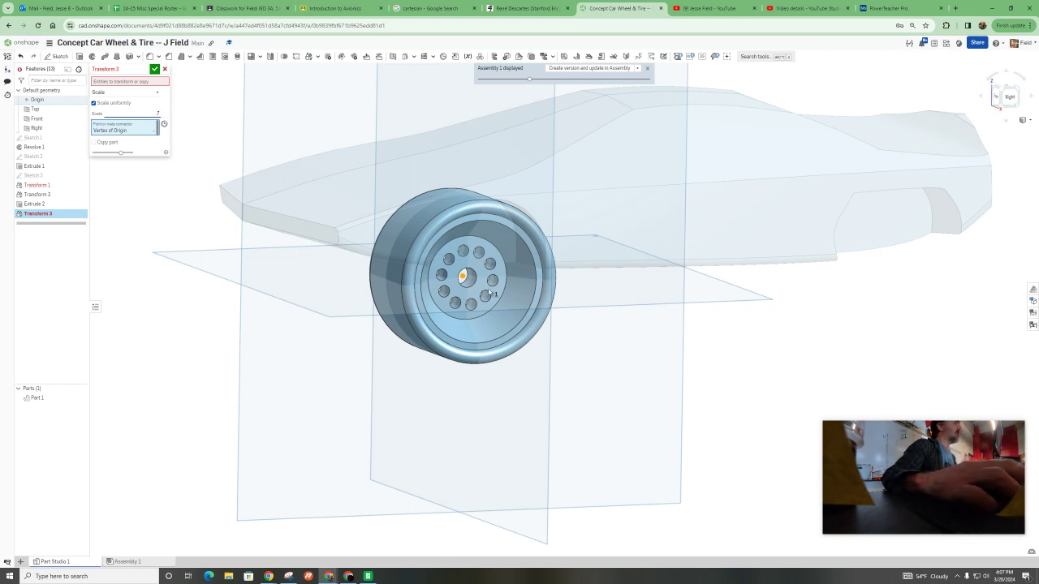
{"action": "left_click", "coordinate": [137, 82]}
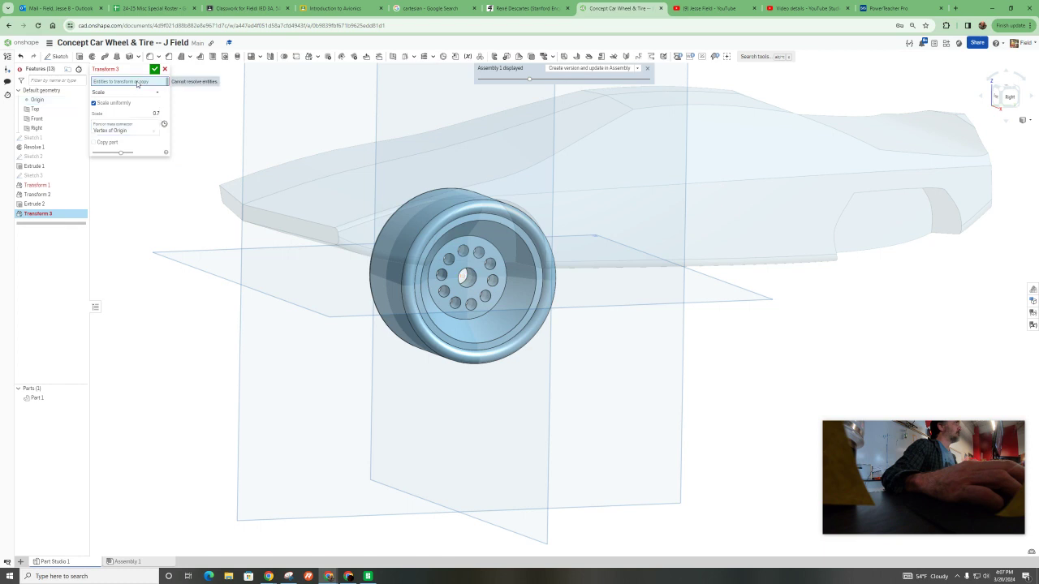
{"action": "left_click", "coordinate": [314, 206]}
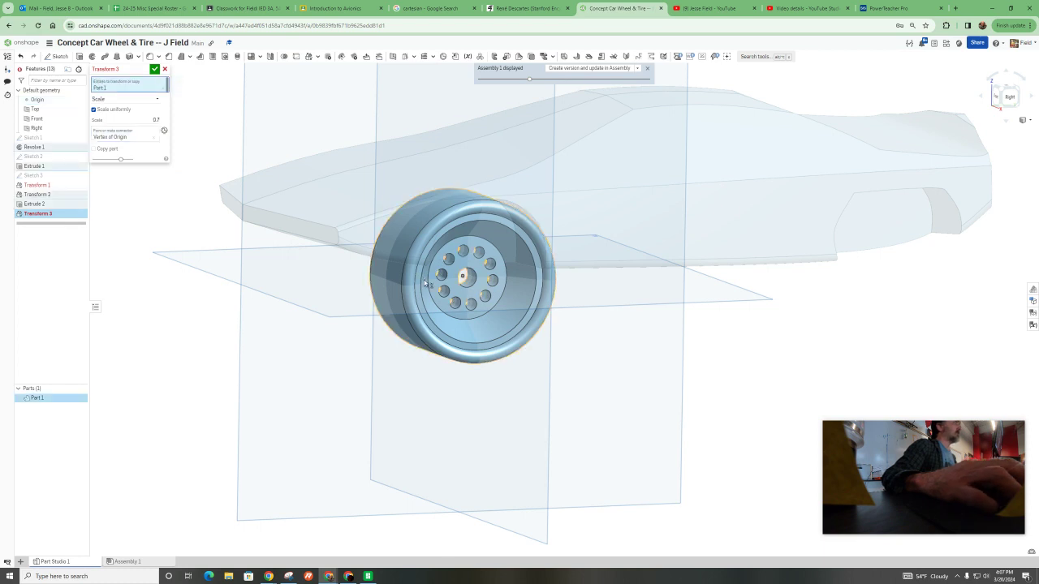
Refine the scale from .8 to .9 in Right view, confirm it, and push the version to the assembly
{"action": "right_click_drag", "start_coordinate": [381, 260], "coordinate": [448, 304]}
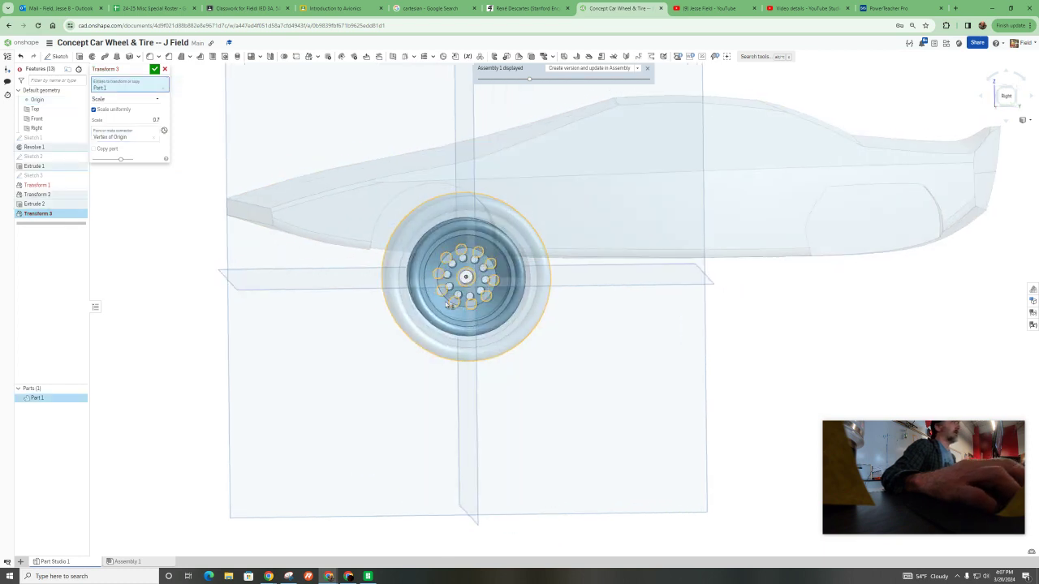
{"action": "left_click", "coordinate": [1011, 98]}
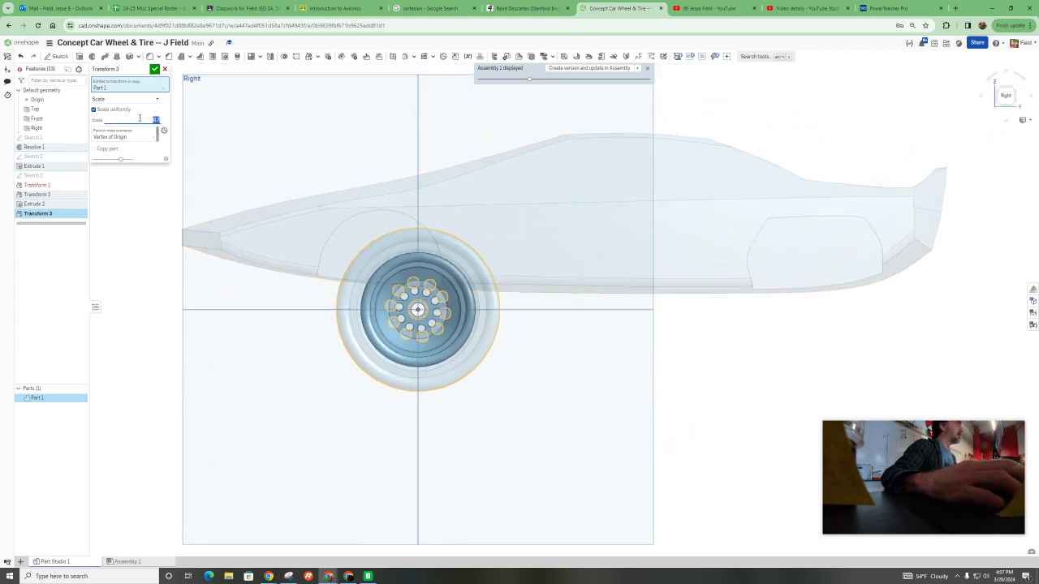
{"action": "key", "text": "BackSpace"}
{"action": "type", "text": ".8"}
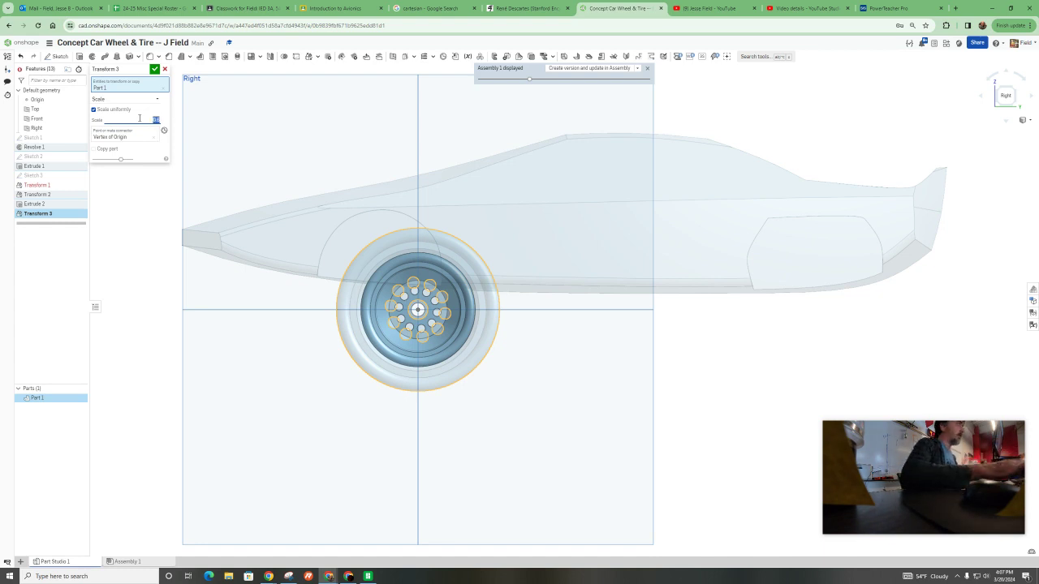
{"action": "key", "text": "Return"}
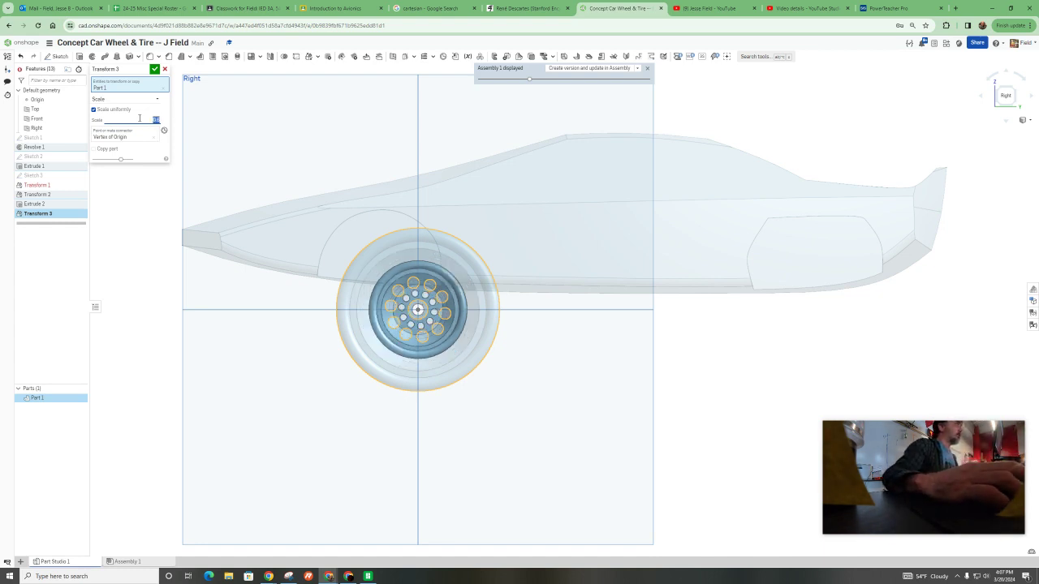
{"action": "key", "text": "BackSpace"}
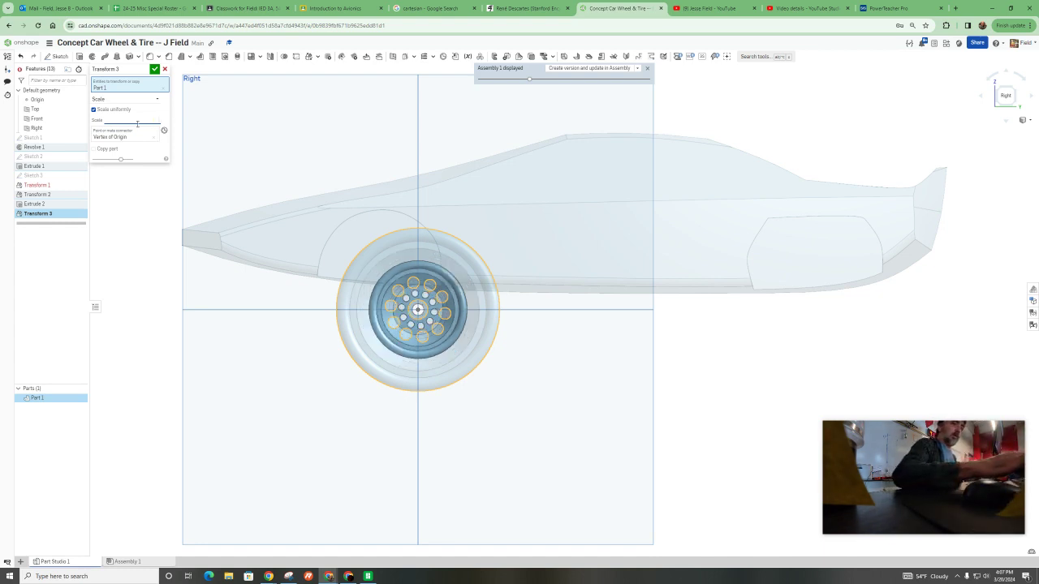
{"action": "type", "text": ".9"}
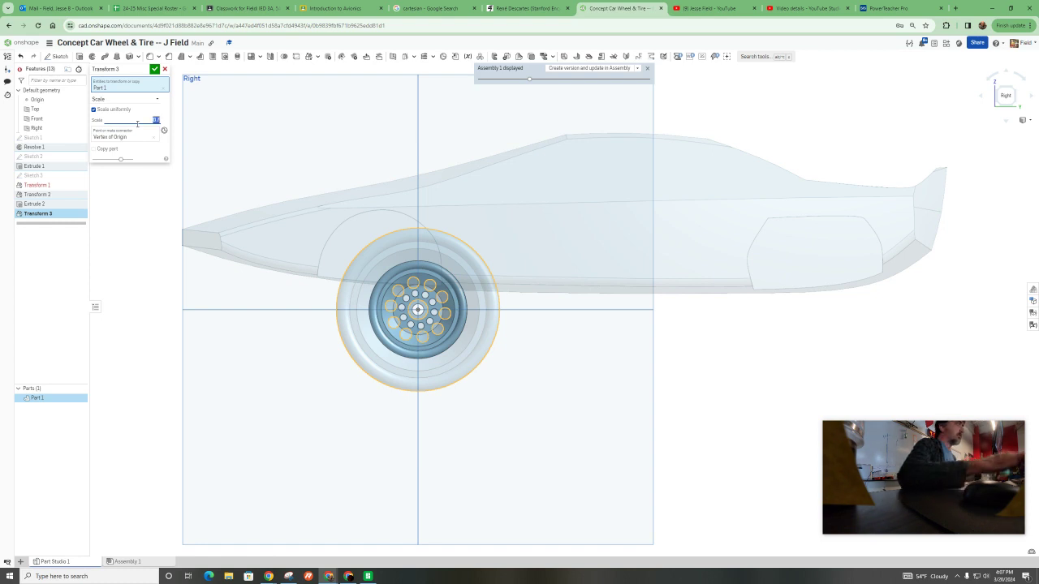
{"action": "key", "text": "Return"}
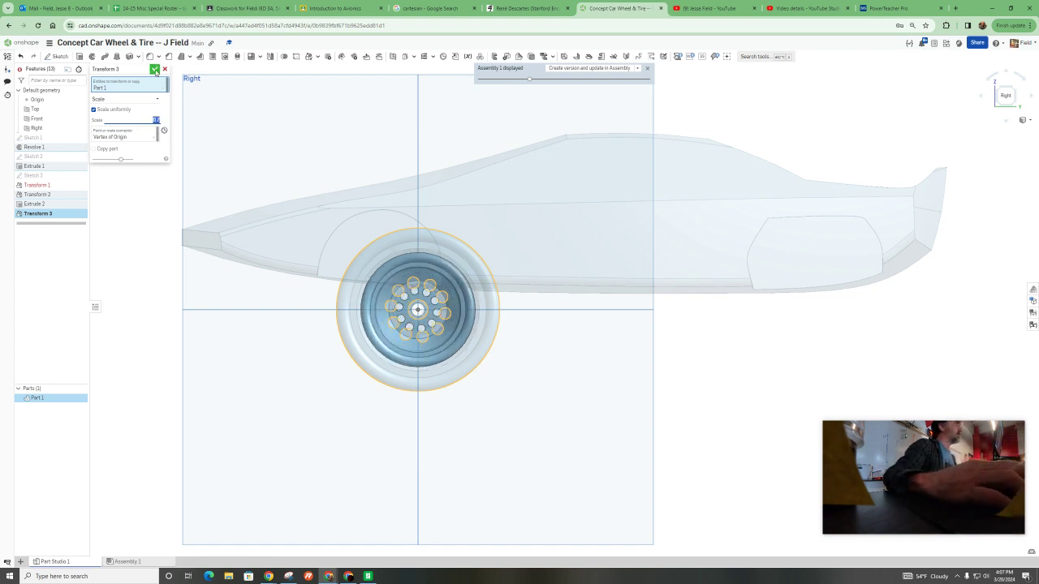
{"action": "left_click", "coordinate": [154, 70]}
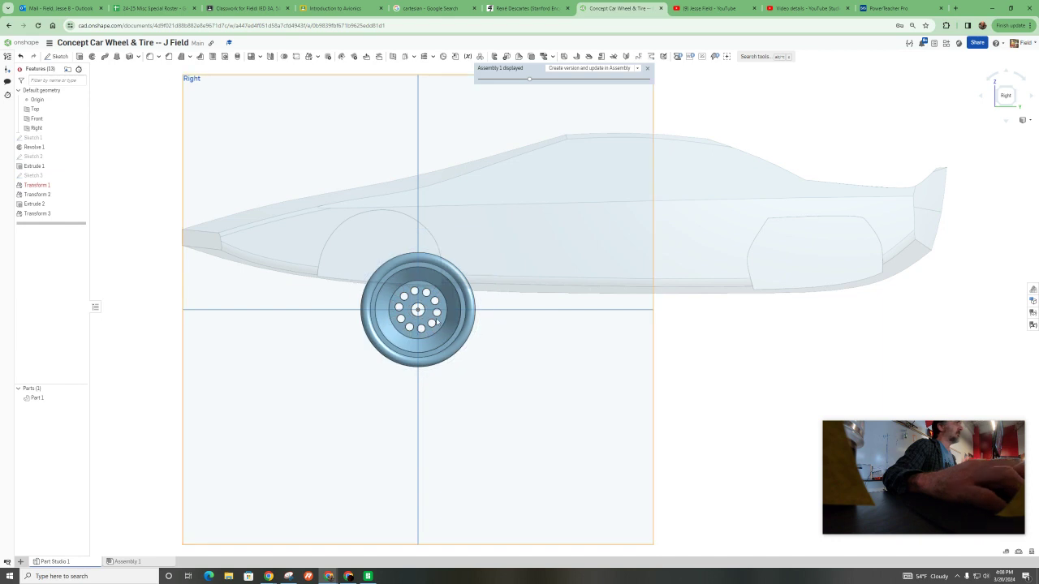
{"action": "left_click", "coordinate": [588, 69]}
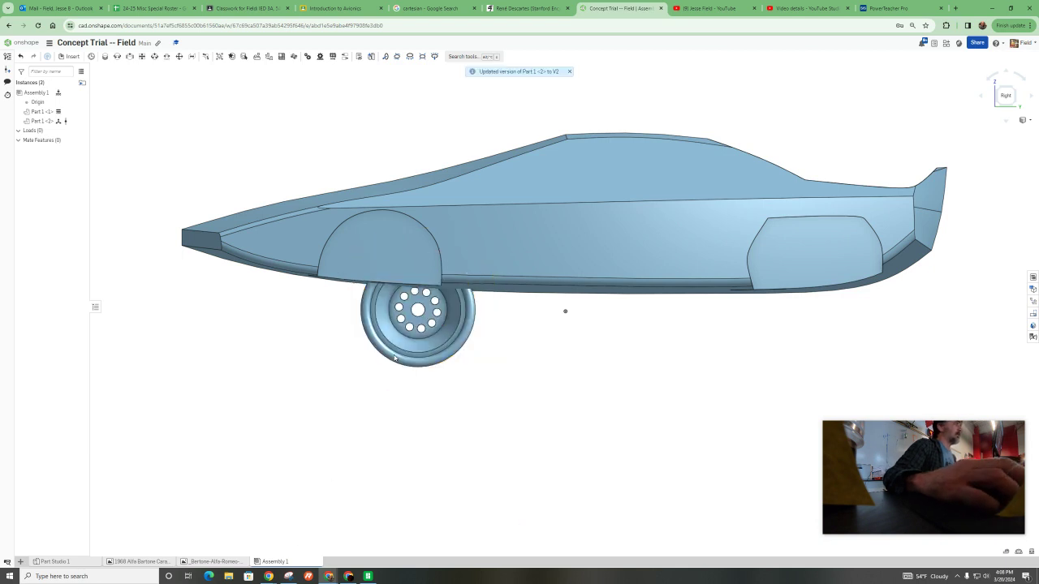
Raise the resized wheel Part 1 <2> and slide it toward the front wheel arch
{"action": "left_click", "coordinate": [407, 345]}
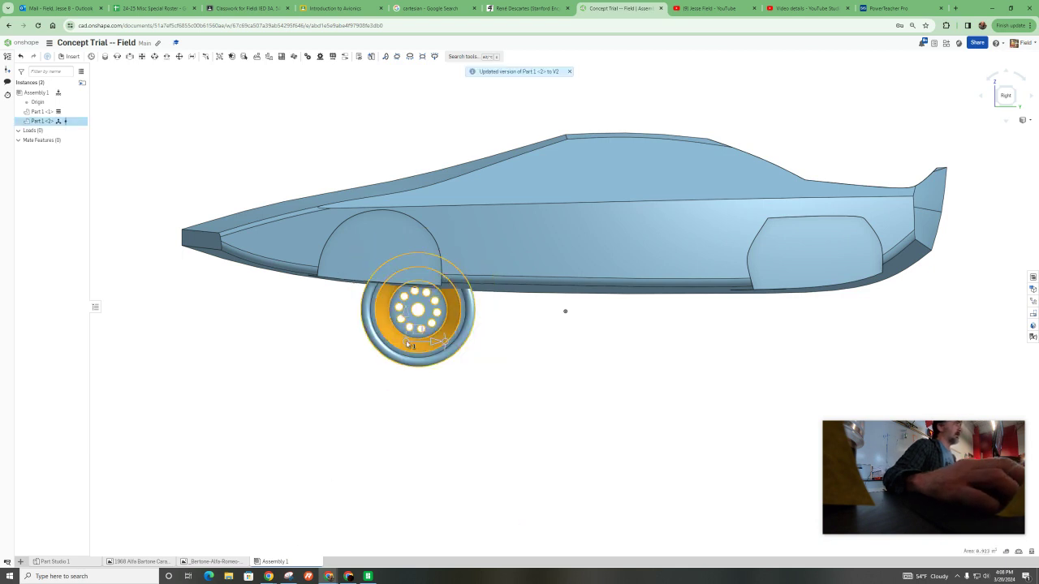
{"action": "mouse_move", "coordinate": [405, 321]}
{"action": "left_mouse_down"}
{"action": "mouse_move", "coordinate": [405, 289]}
{"action": "mouse_move", "coordinate": [419, 313]}
{"action": "mouse_move", "coordinate": [404, 314]}
{"action": "left_mouse_up"}
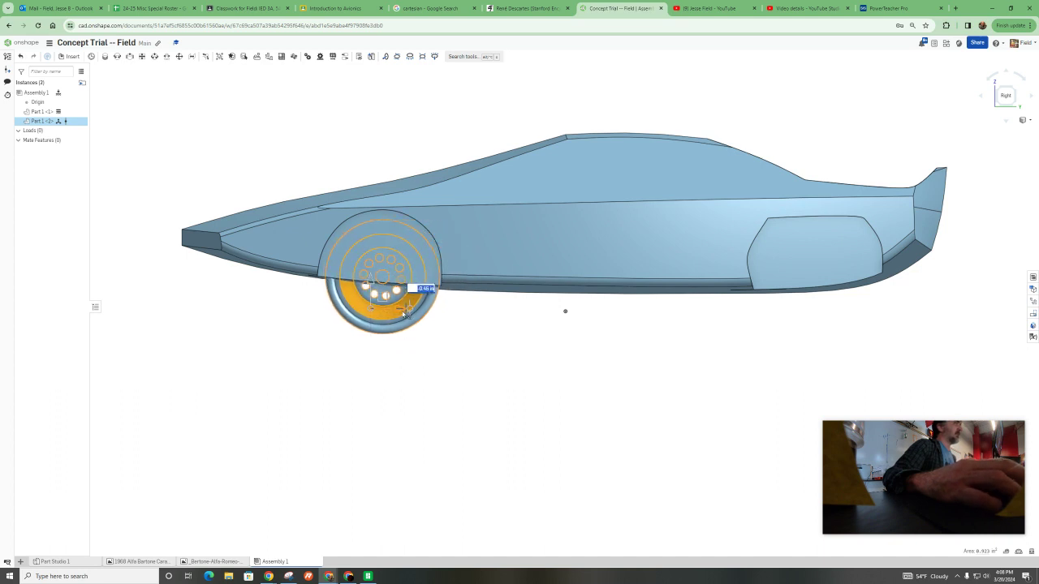
{"action": "right_click_drag", "start_coordinate": [408, 386], "coordinate": [476, 385]}
{"action": "left_click_drag", "start_coordinate": [461, 331], "coordinate": [581, 352]}
{"action": "key", "text": "shift+4"}
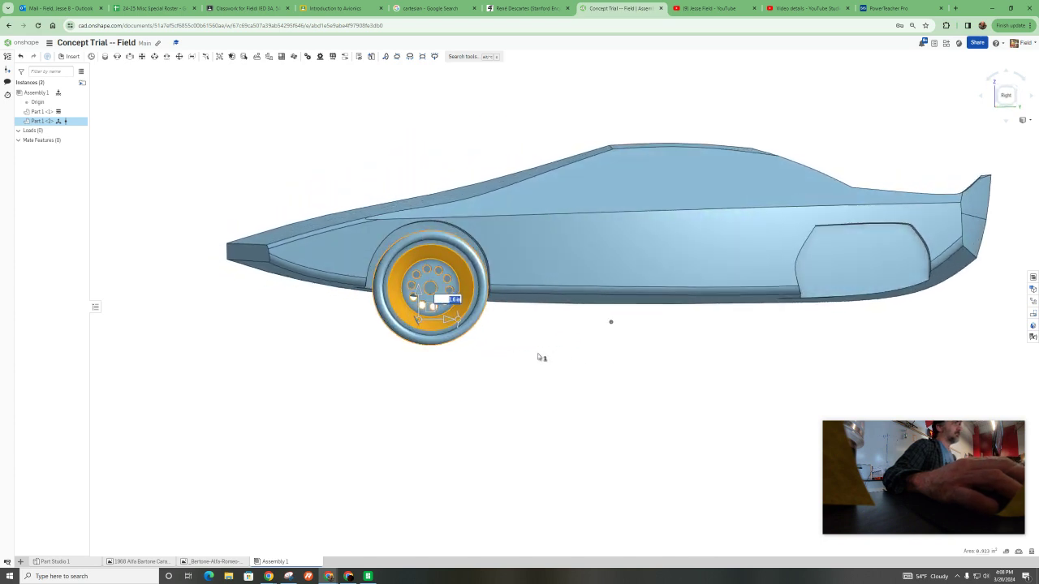
{"action": "left_click", "coordinate": [457, 385]}
Reselect the wheel and fine-tune its position within the front arch
{"action": "scroll", "coordinate": [439, 382], "scroll_direction": "down", "scroll_amount": 2}
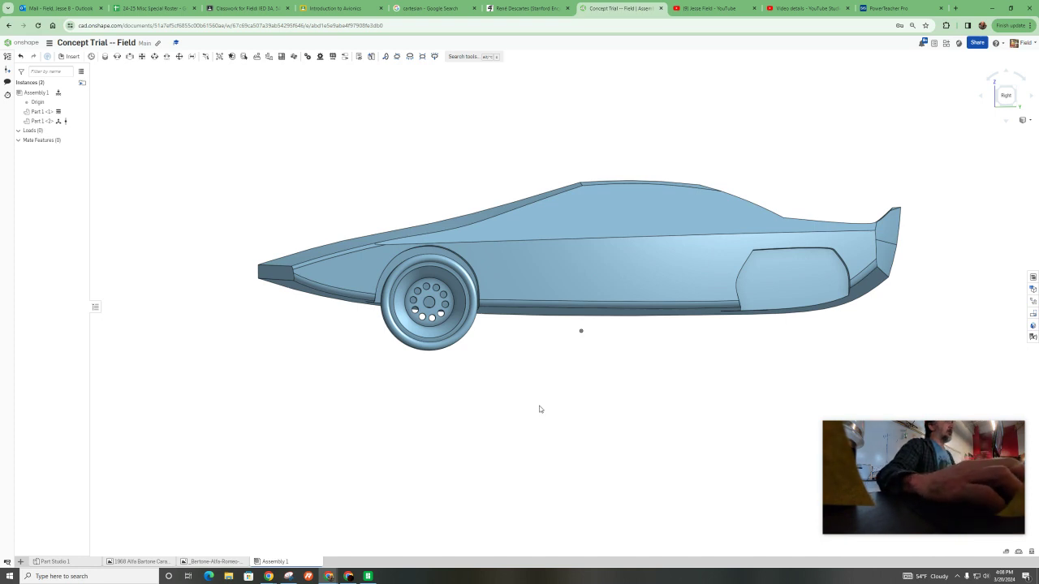
{"action": "left_click", "coordinate": [445, 330]}
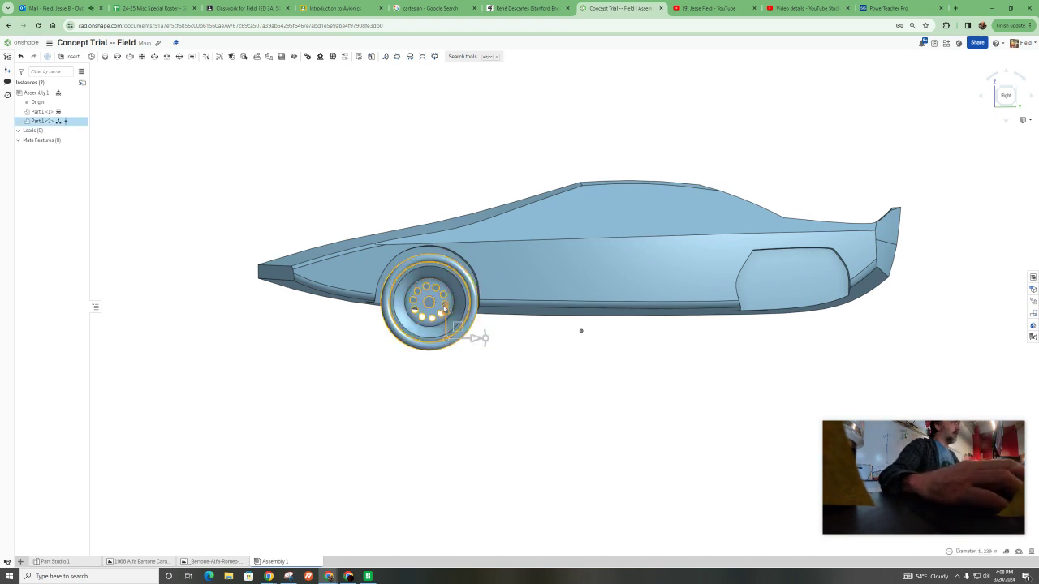
{"action": "left_click", "coordinate": [483, 336]}
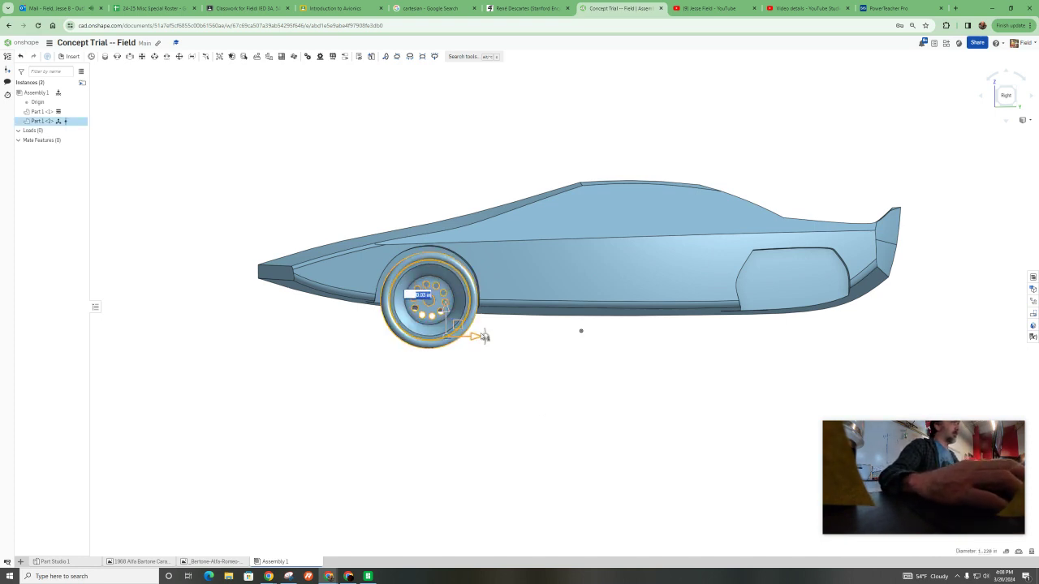
{"action": "left_click_drag", "start_coordinate": [482, 337], "coordinate": [481, 340]}
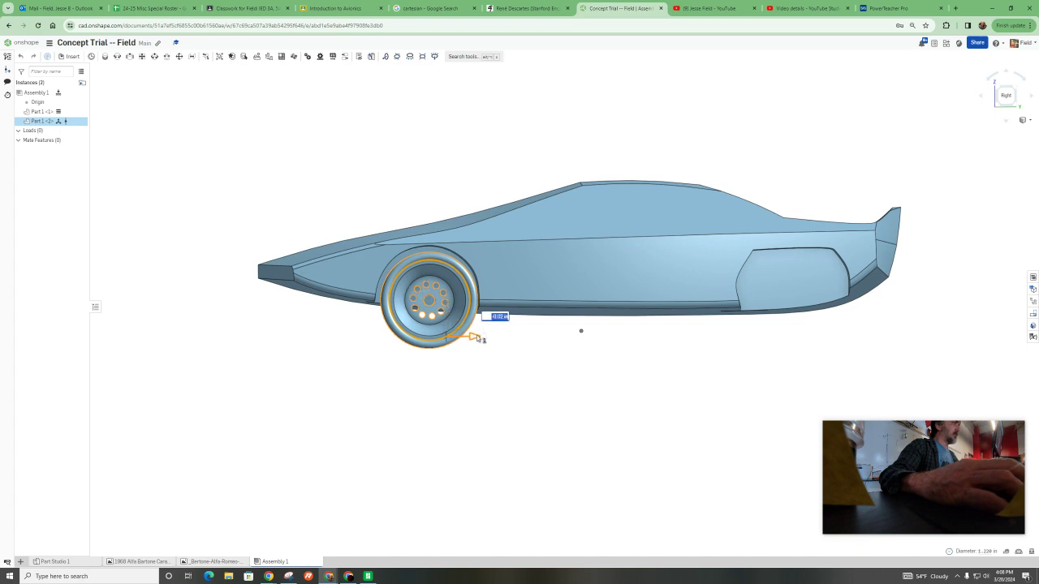
{"action": "right_click_drag", "start_coordinate": [478, 340], "coordinate": [504, 393]}
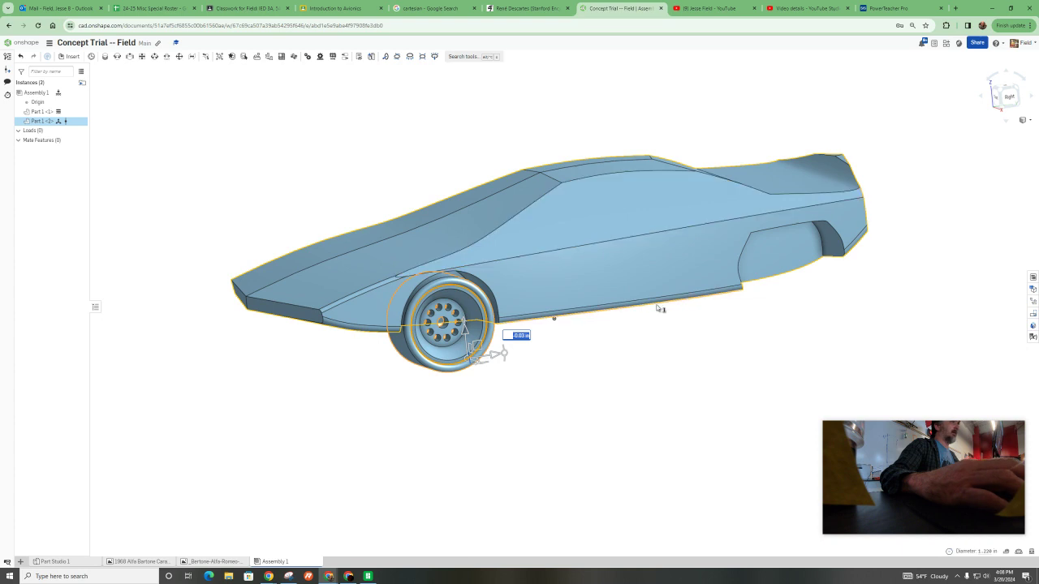
{"action": "right_click_drag", "start_coordinate": [477, 348], "coordinate": [596, 334]}
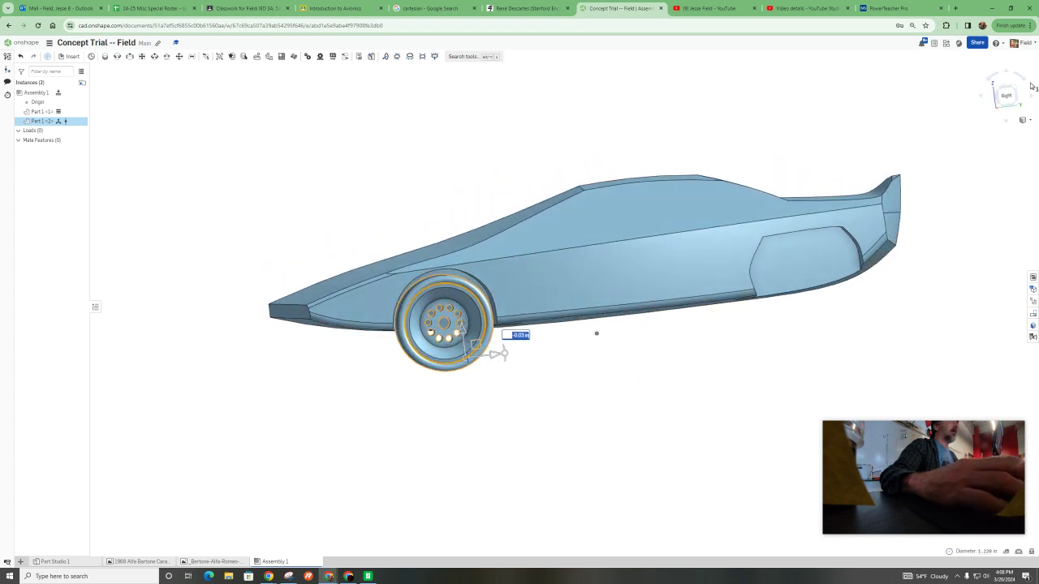
Copy and paste the front wheel as Part 1 <3>, slide it rearward, then undo that move
{"action": "left_click", "coordinate": [710, 379]}
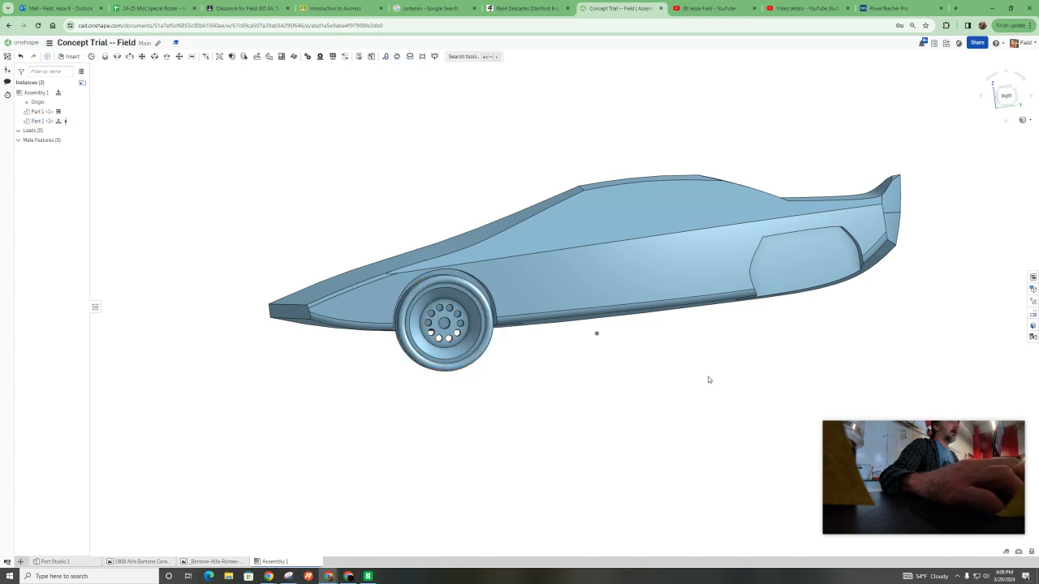
{"action": "left_click", "coordinate": [1006, 95]}
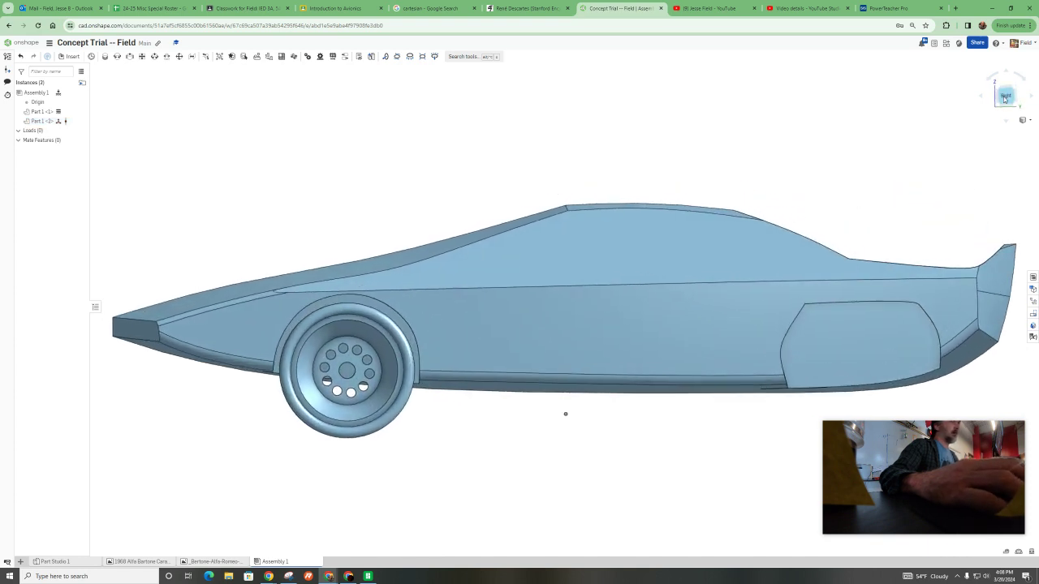
{"action": "left_click", "coordinate": [368, 384]}
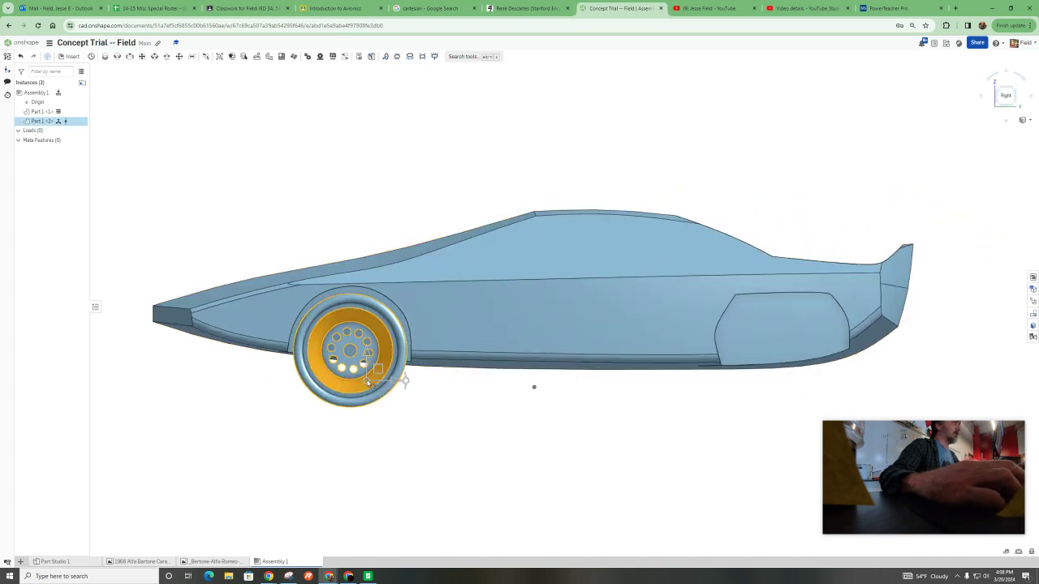
{"action": "left_click", "coordinate": [386, 462]}
{"action": "left_click", "coordinate": [35, 121]}
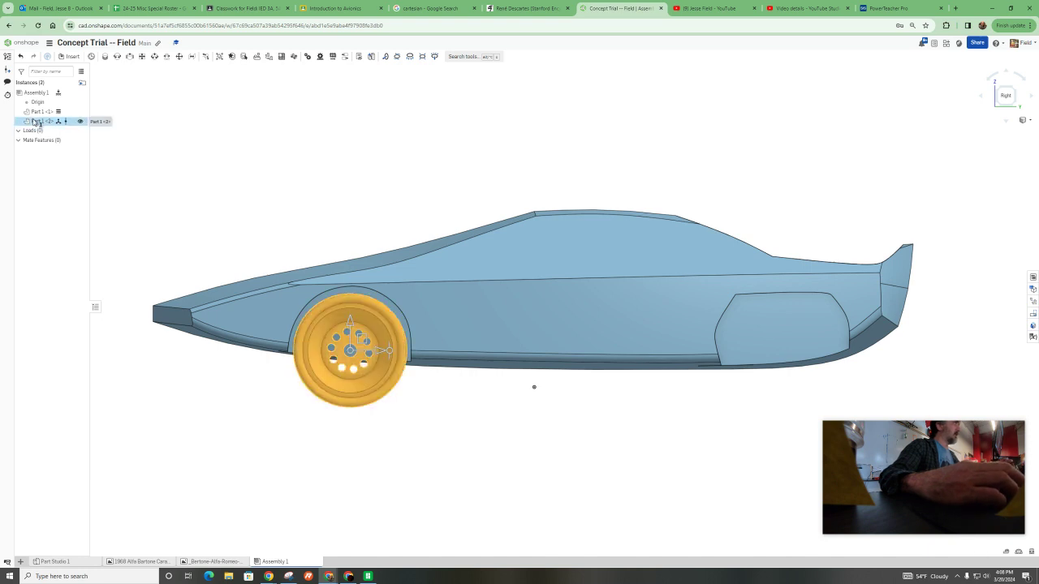
{"action": "key", "text": "ctrl+c"}
{"action": "key", "text": "ctrl+v"}
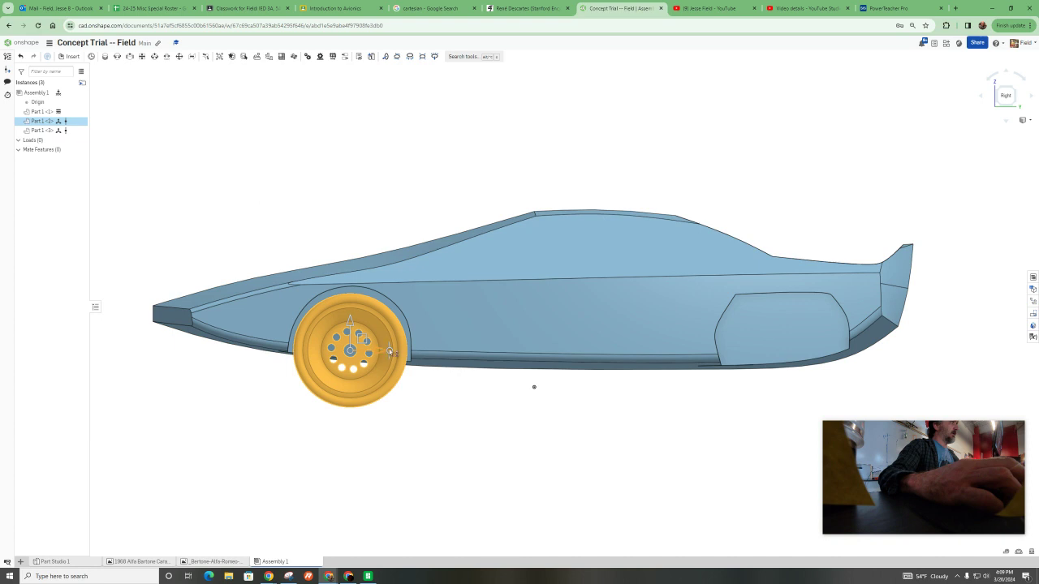
{"action": "left_click_drag", "start_coordinate": [390, 351], "coordinate": [815, 370]}
{"action": "left_click", "coordinate": [665, 423]}
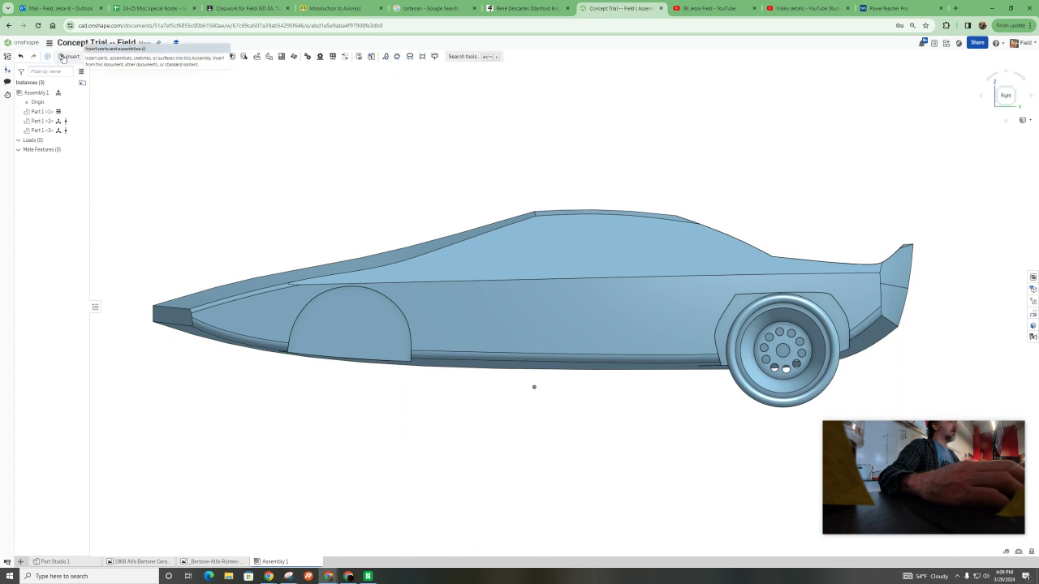
{"action": "key", "text": "ctrl+z"}
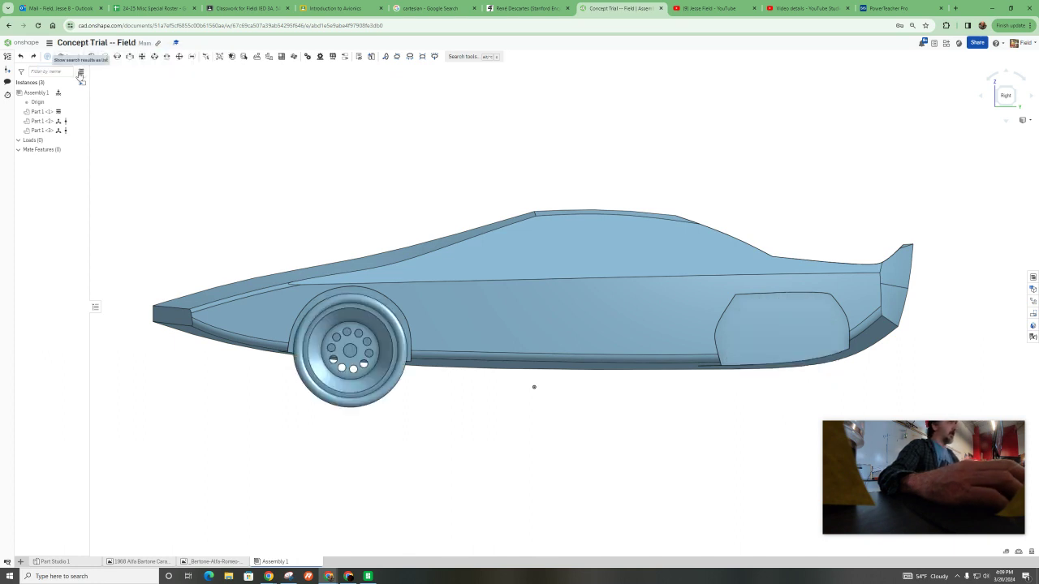
Drag the Part 1 <3> wheel down about 0.45 in
{"action": "right_click", "coordinate": [47, 136]}
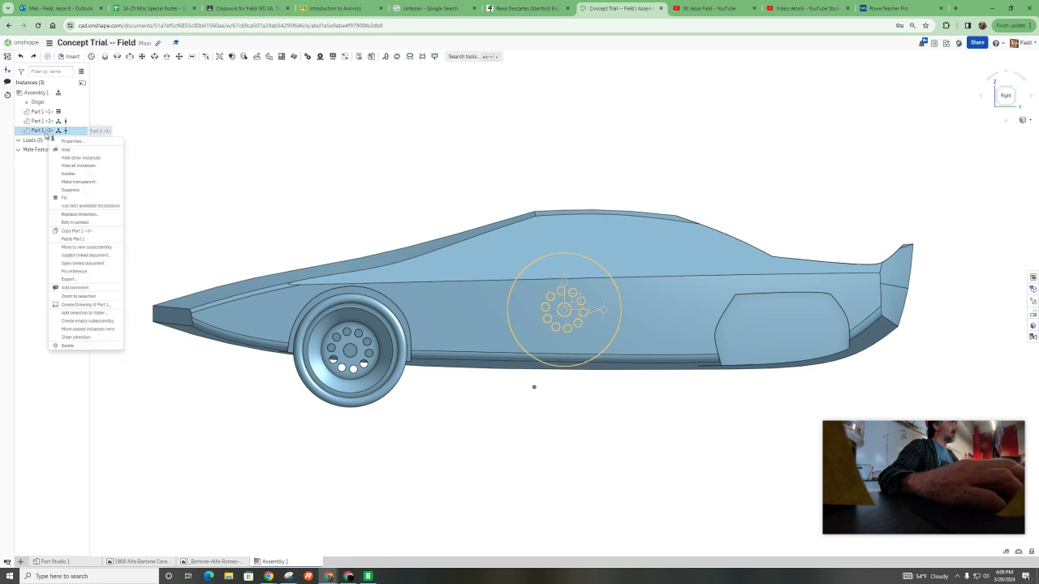
{"action": "left_click", "coordinate": [568, 282]}
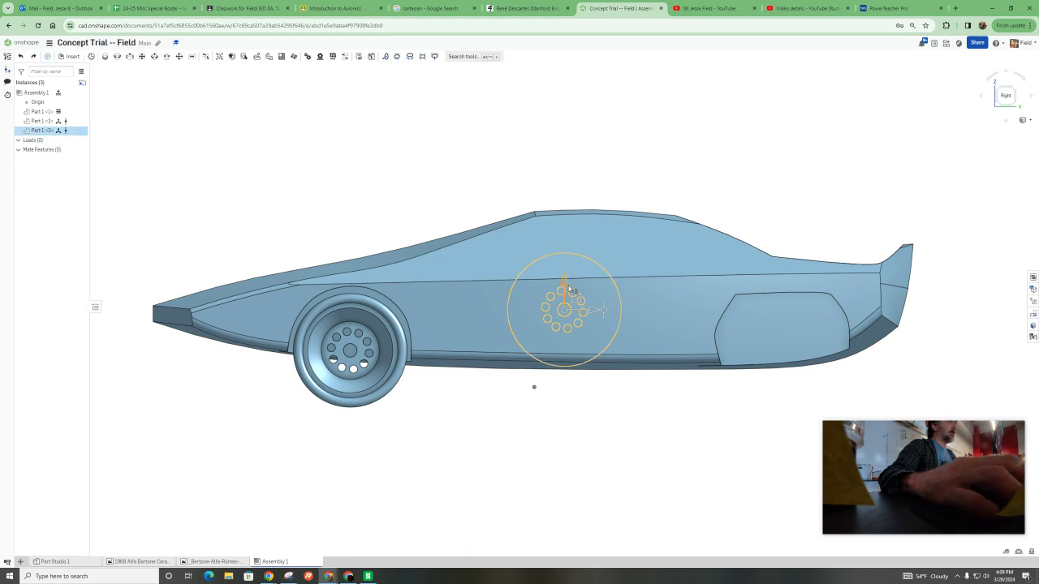
{"action": "left_click_drag", "start_coordinate": [566, 286], "coordinate": [575, 323]}
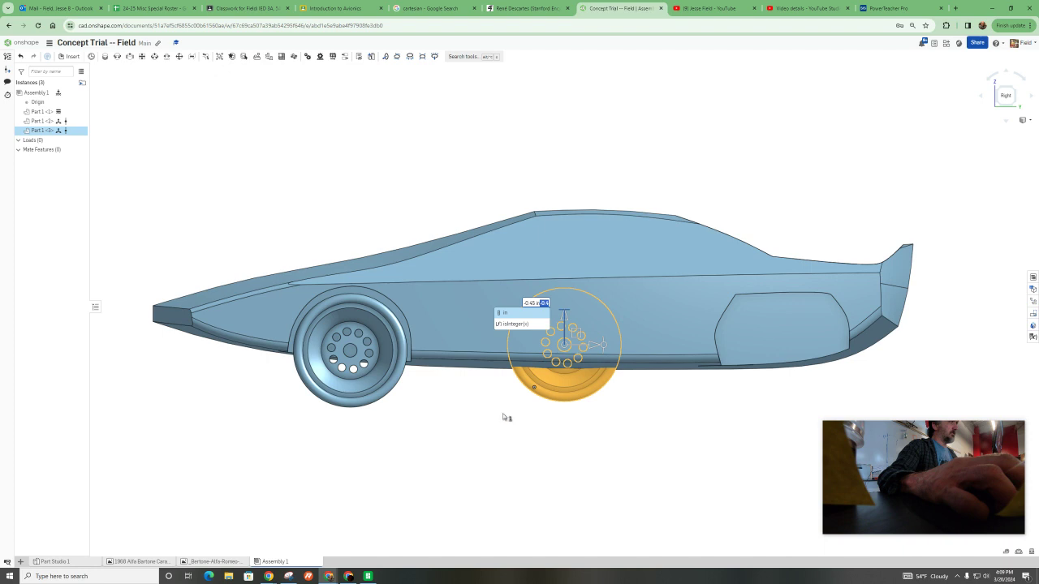
{"action": "left_click", "coordinate": [482, 417]}
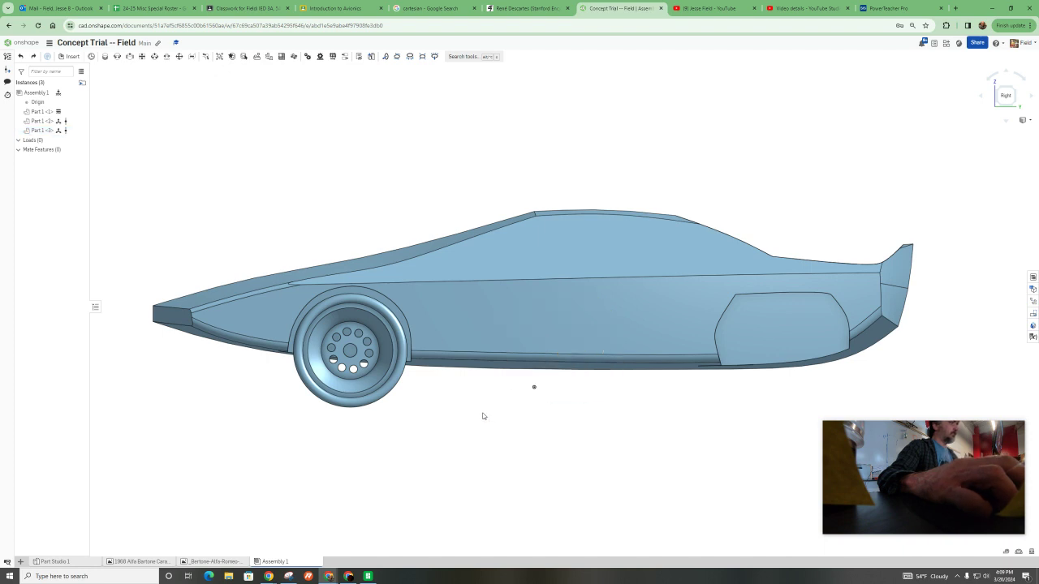
Delete Part 1 <3> and paste a fresh copy of the front wheel below the car
{"action": "left_click", "coordinate": [42, 131]}
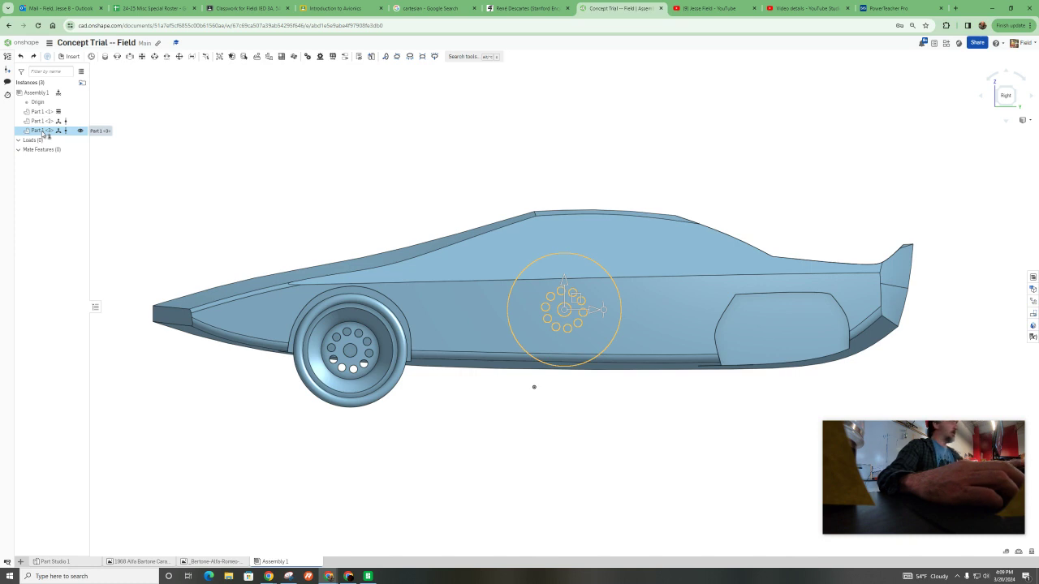
{"action": "key", "text": "Delete"}
{"action": "left_click", "coordinate": [39, 121]}
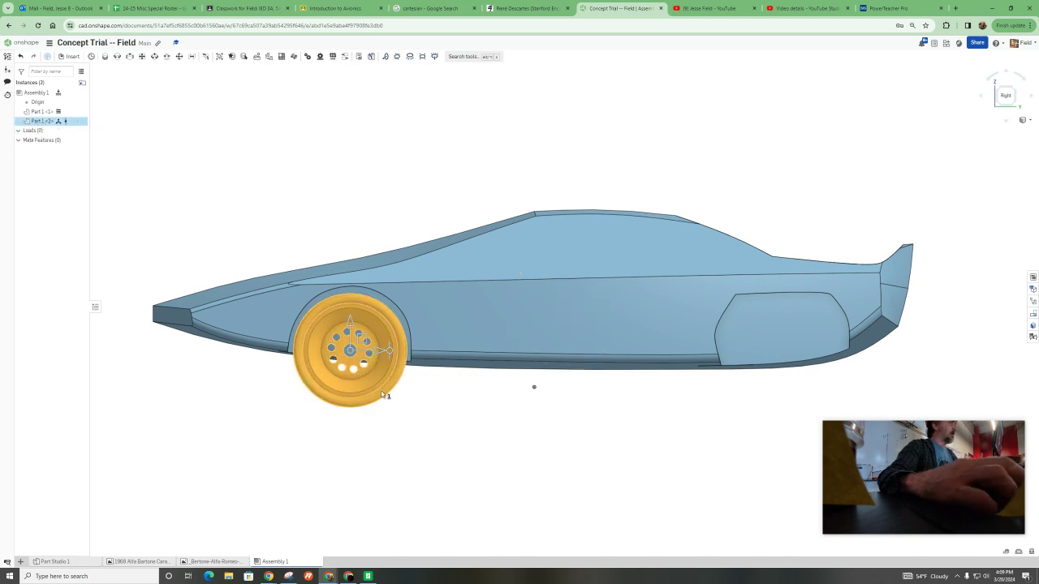
{"action": "left_click", "coordinate": [404, 435]}
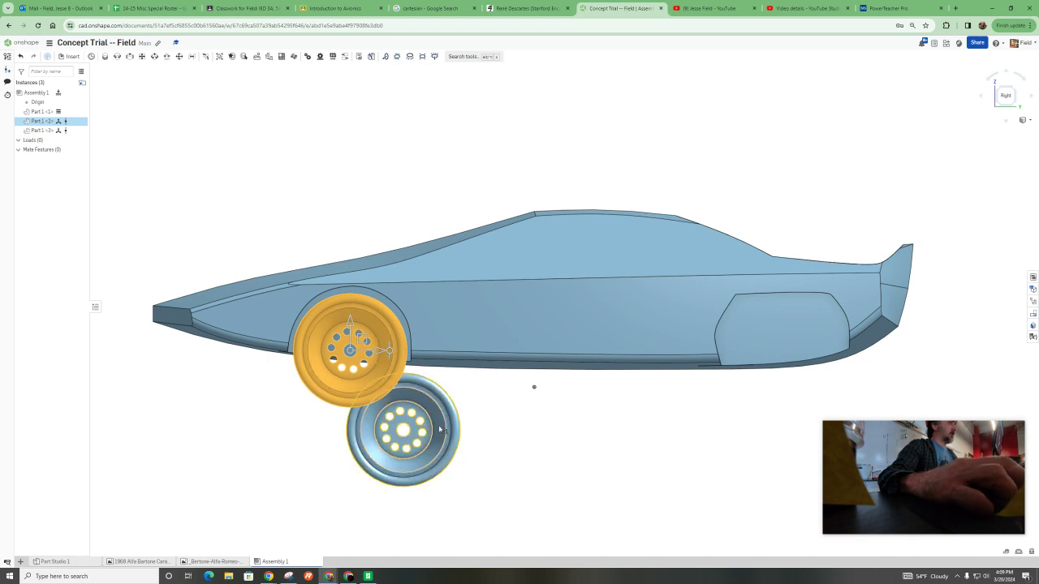
{"action": "left_click", "coordinate": [482, 429]}
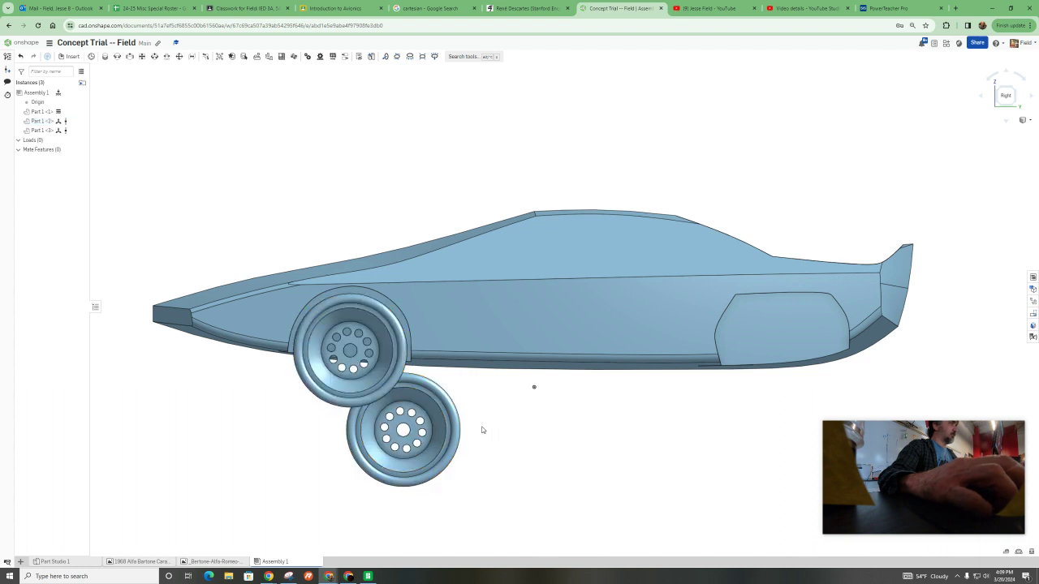
{"action": "left_click", "coordinate": [442, 430]}
Raise the copy 1.04 in and slide it back into the rear wheel well
{"action": "left_click_drag", "start_coordinate": [443, 404], "coordinate": [425, 322]}
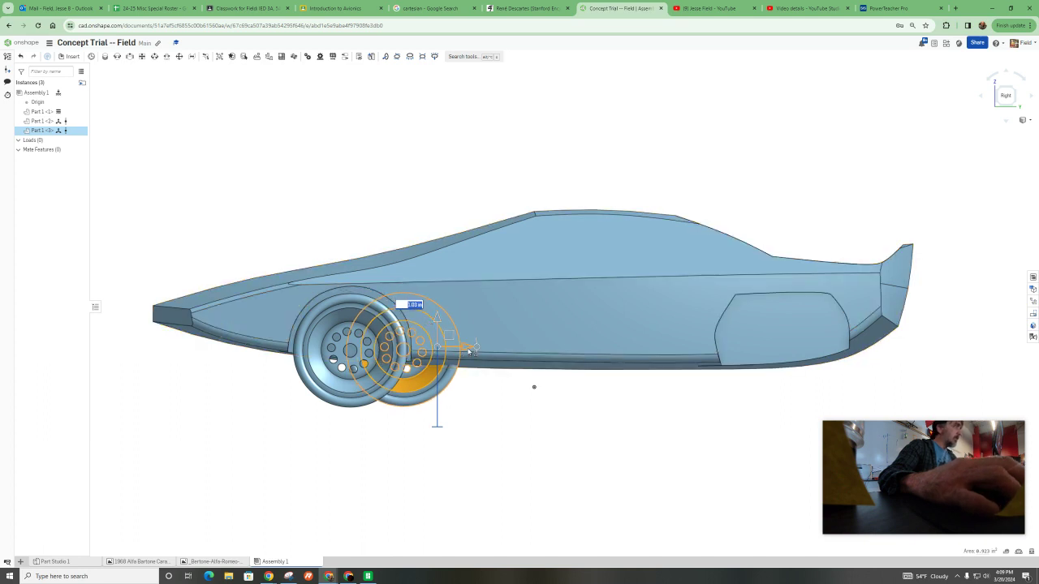
{"action": "left_click_drag", "start_coordinate": [469, 351], "coordinate": [850, 355]}
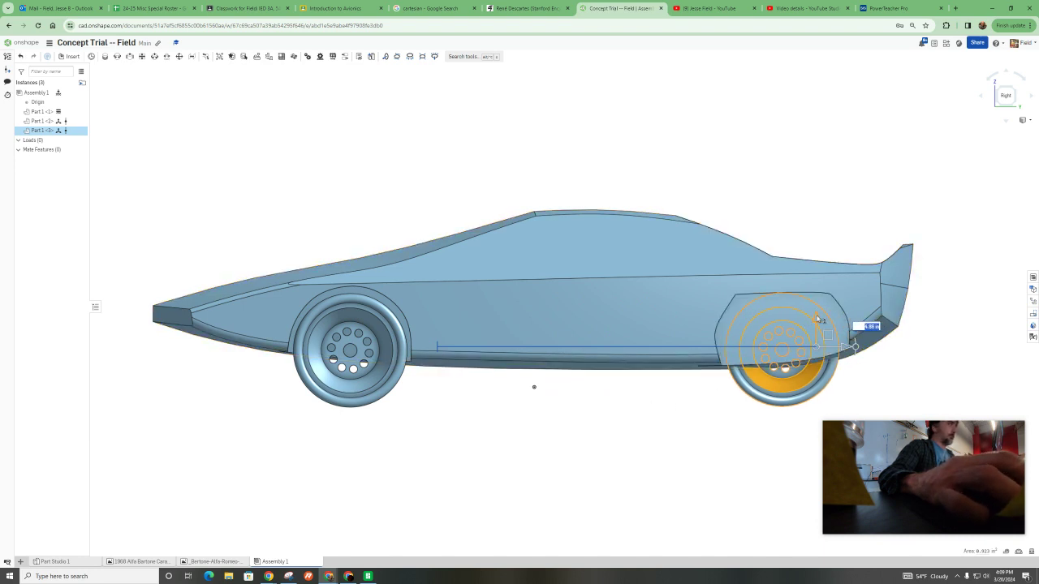
{"action": "right_click_drag", "start_coordinate": [818, 319], "coordinate": [593, 443]}
{"action": "left_click_drag", "start_coordinate": [638, 433], "coordinate": [677, 424]}
{"action": "key", "text": "shift+4"}
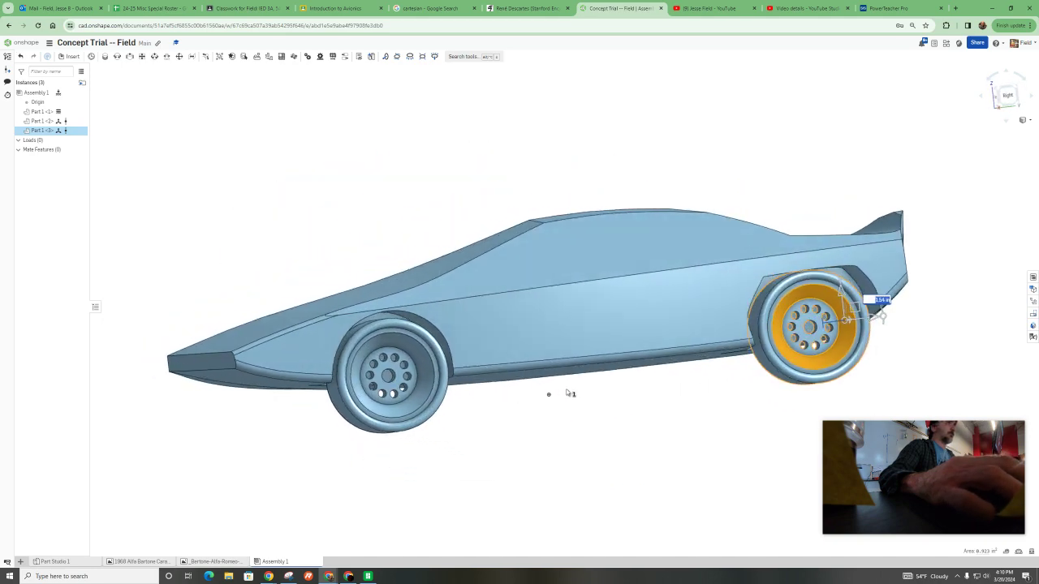
{"action": "mouse_move", "coordinate": [554, 401]}
{"action": "right_mouse_down"}
{"action": "mouse_move", "coordinate": [551, 386]}
{"action": "mouse_move", "coordinate": [564, 401]}
{"action": "right_mouse_up"}
{"action": "left_click", "coordinate": [574, 422]}
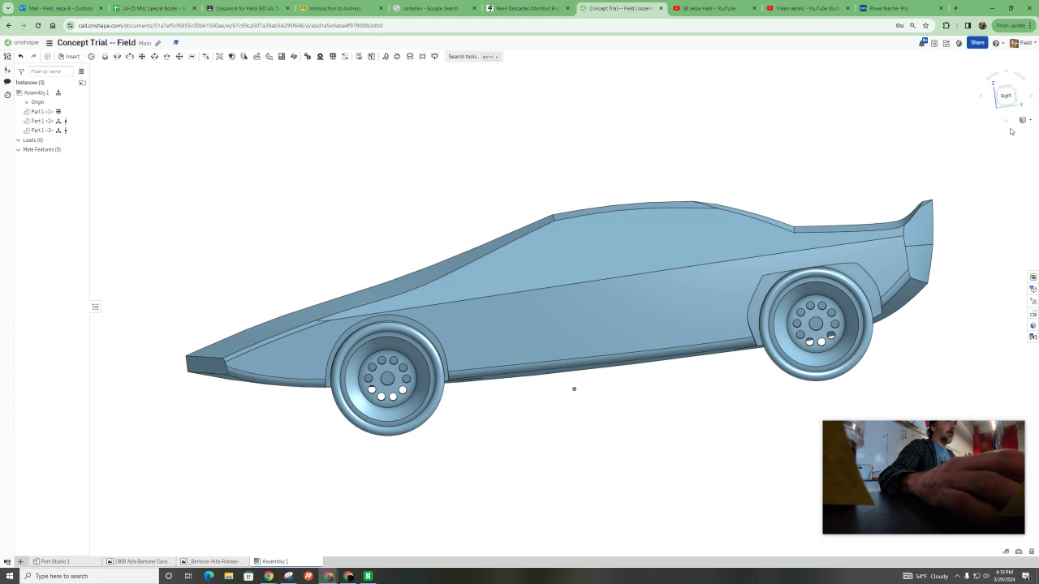
{"action": "scroll", "coordinate": [807, 263], "scroll_direction": "up", "scroll_amount": 3}
{"action": "scroll", "coordinate": [806, 262], "scroll_direction": "up", "scroll_amount": 2}
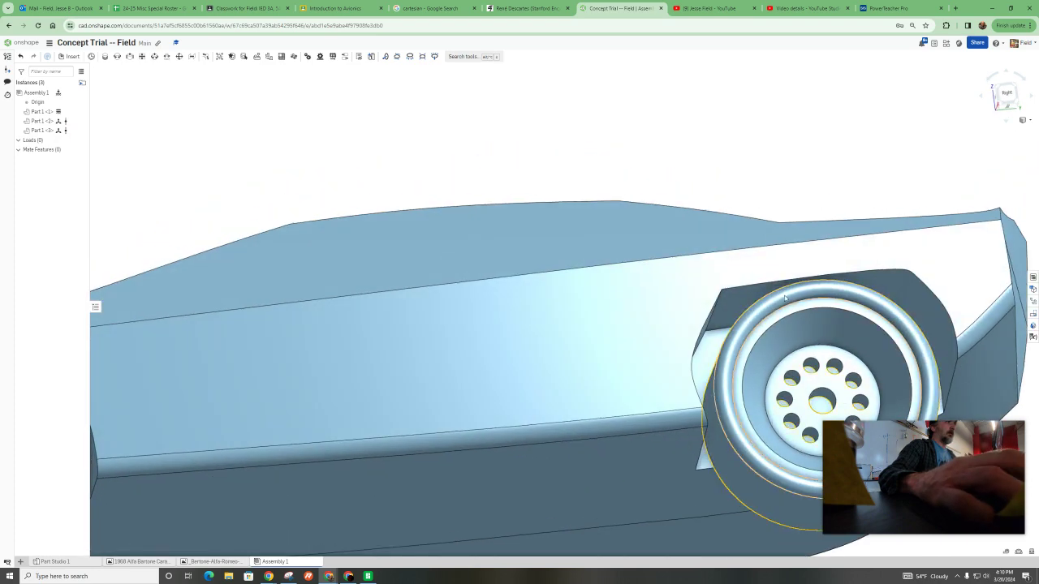
{"action": "scroll", "coordinate": [856, 282], "scroll_direction": "down", "scroll_amount": 5}
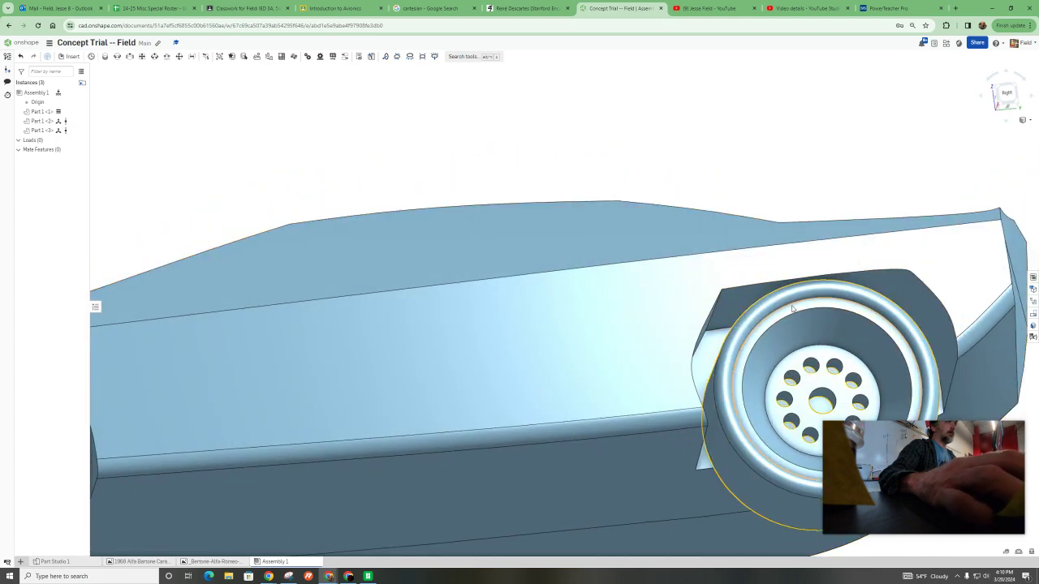
{"action": "scroll", "coordinate": [803, 290], "scroll_direction": "up", "scroll_amount": 2}
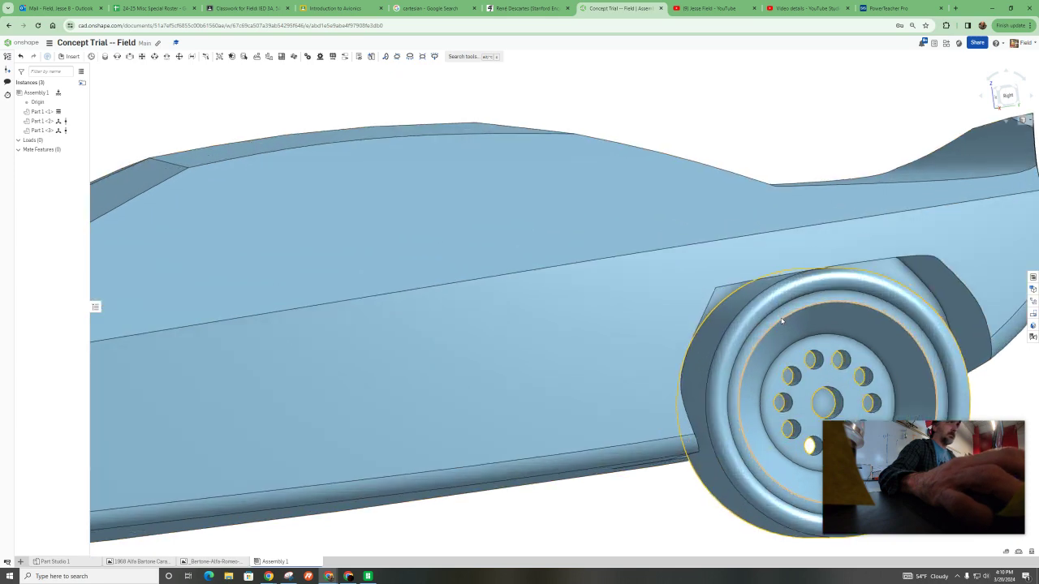
{"action": "scroll", "coordinate": [777, 319], "scroll_direction": "down", "scroll_amount": 5}
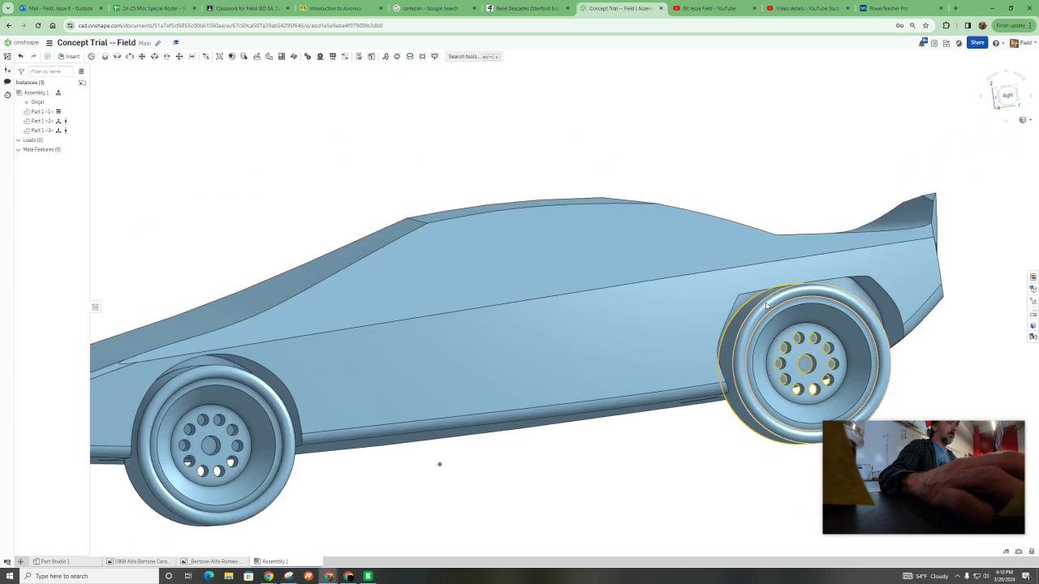
{"action": "right_click_drag", "start_coordinate": [660, 386], "coordinate": [620, 398]}
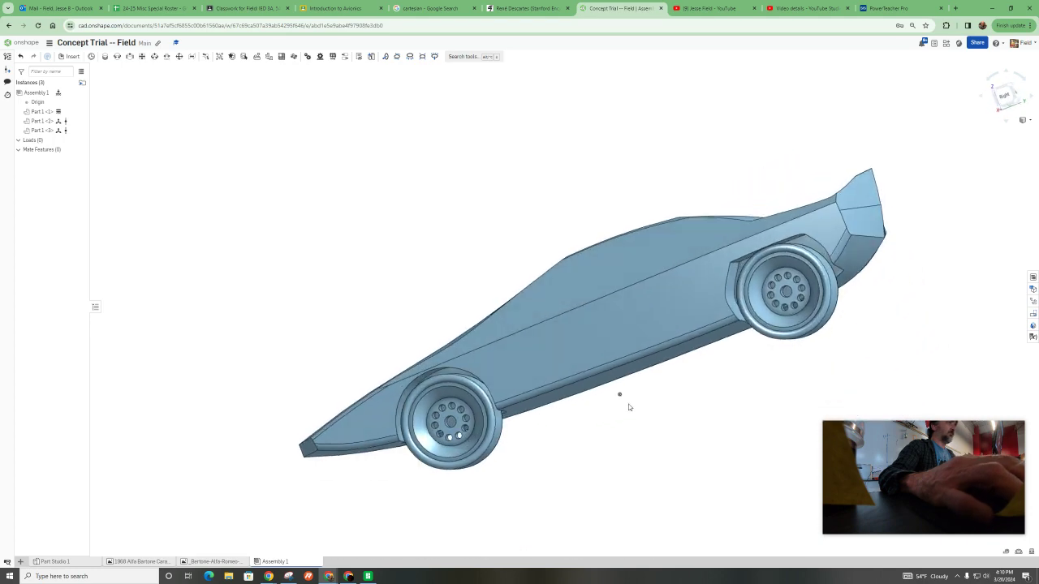
{"action": "left_click", "coordinate": [1005, 96]}
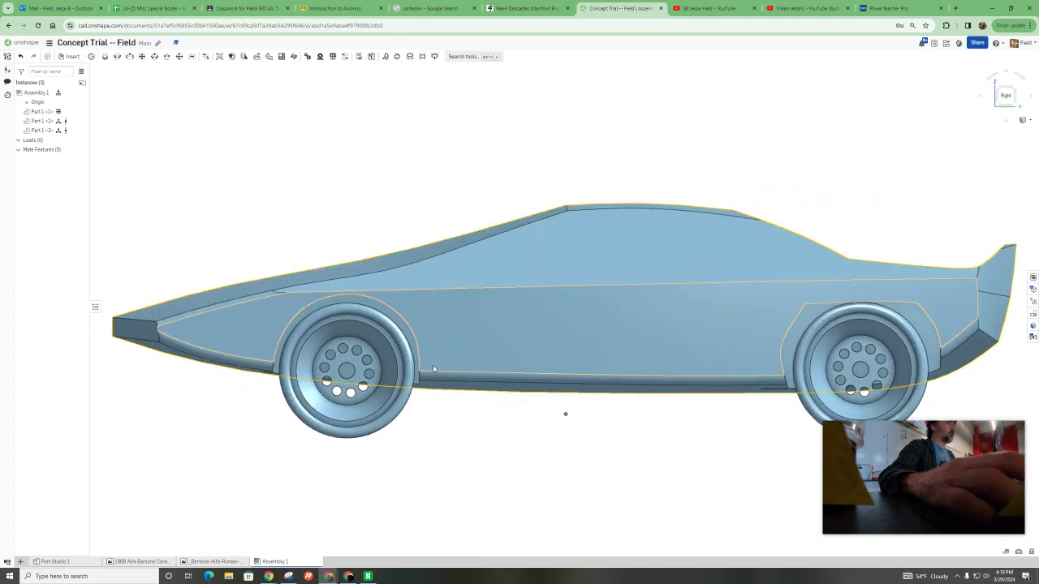
Use Edit in context on car body Part 1 <1> to return to Part Studio 1
{"action": "left_click", "coordinate": [42, 114]}
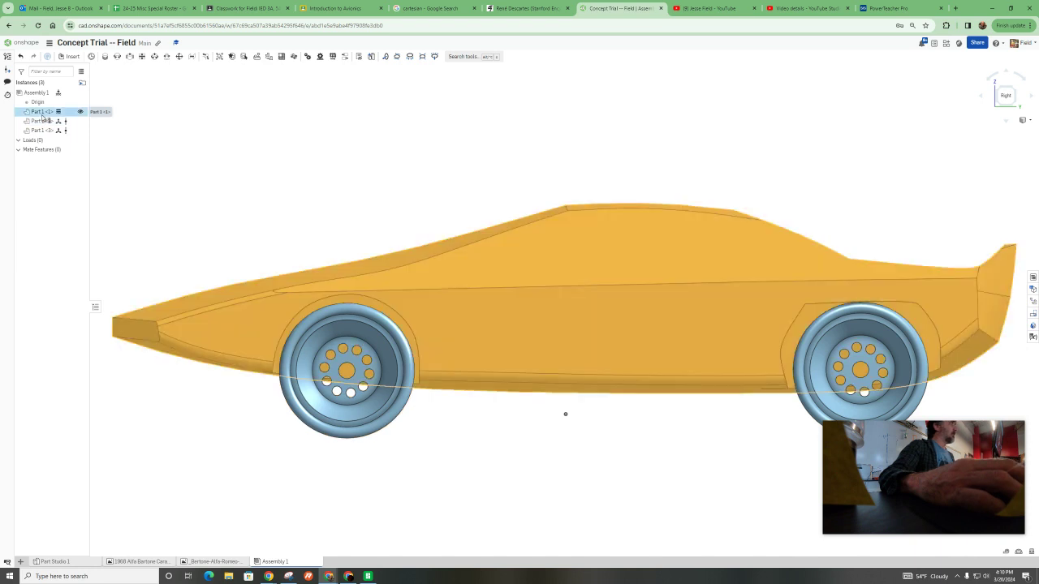
{"action": "right_click", "coordinate": [42, 113]}
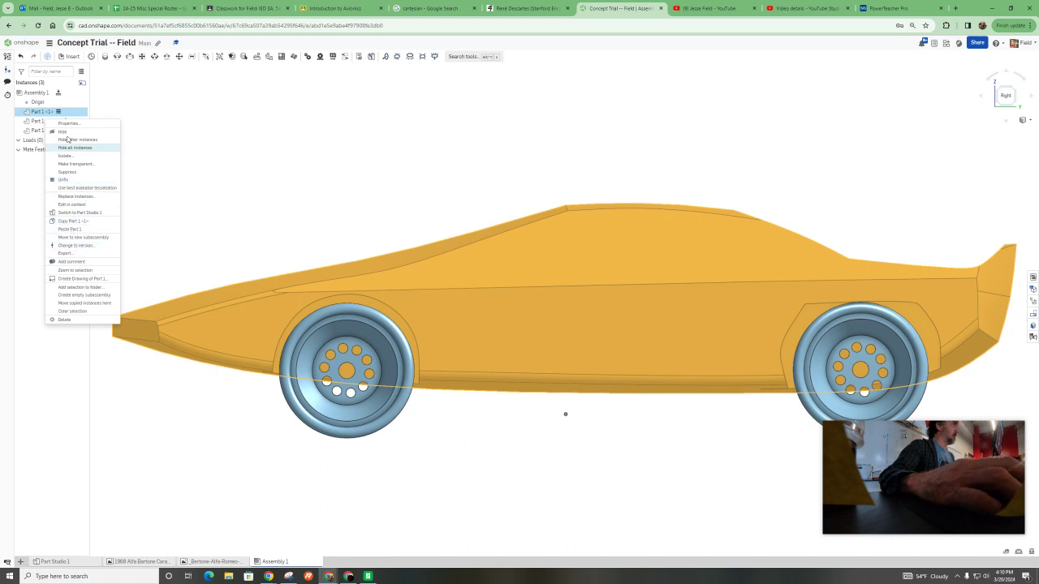
{"action": "left_click", "coordinate": [73, 205]}
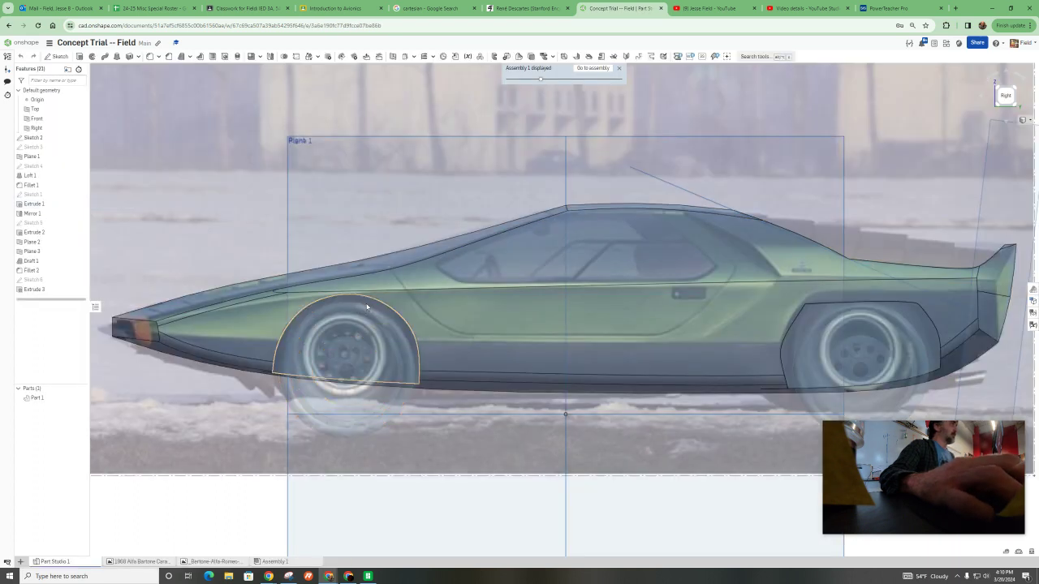
Start Sketch 7 on the front wheel-arch face and project the front wheel's circle into it
{"action": "left_click", "coordinate": [367, 307]}
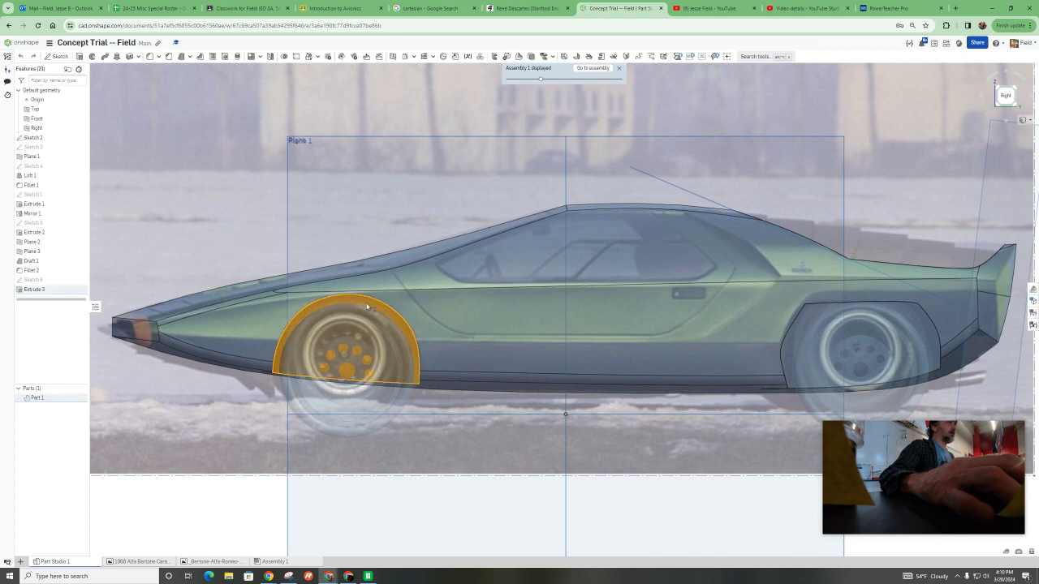
{"action": "left_click", "coordinate": [58, 57]}
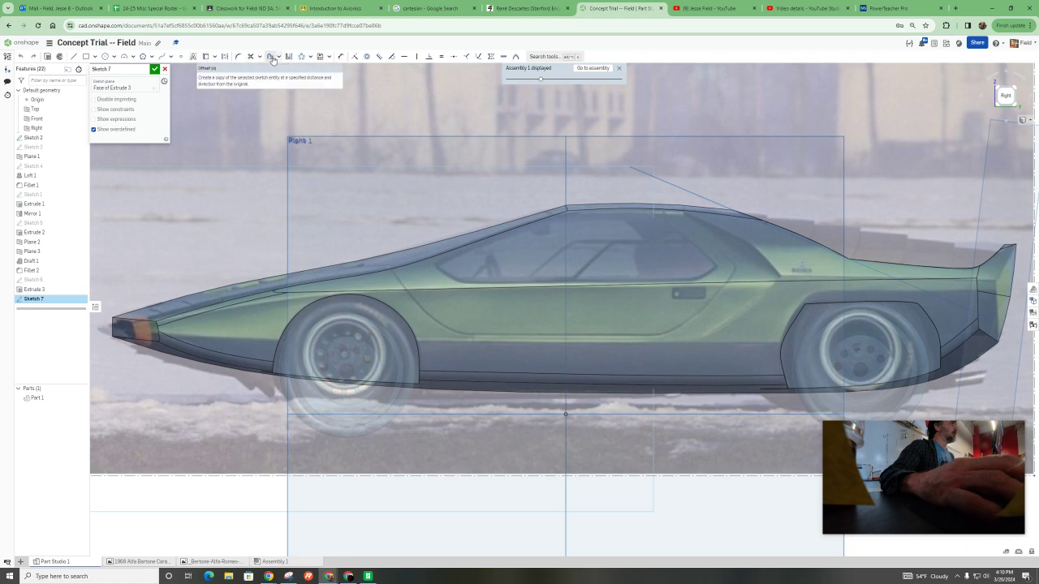
{"action": "left_click", "coordinate": [207, 56]}
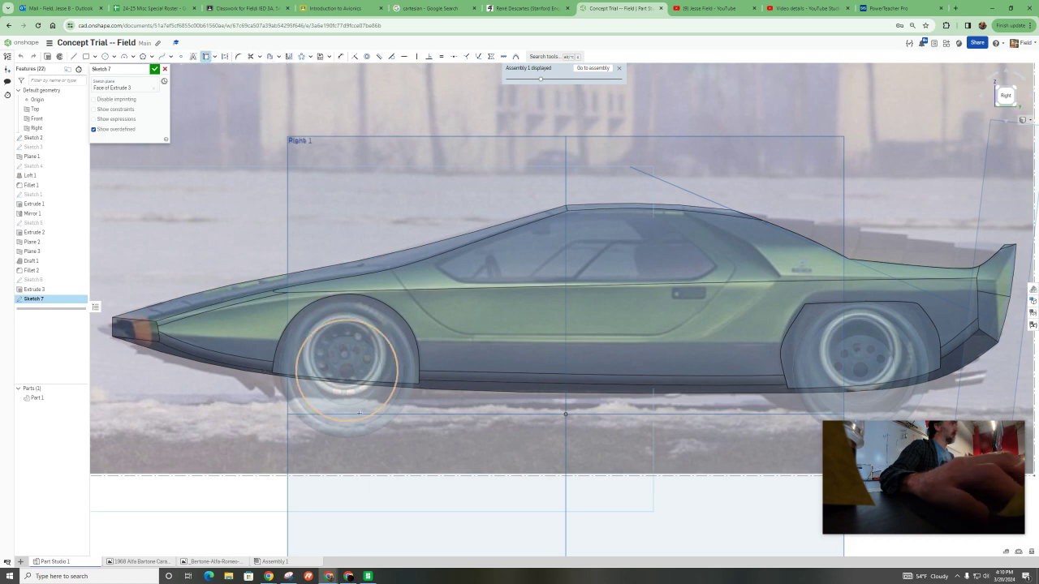
{"action": "left_click", "coordinate": [352, 368]}
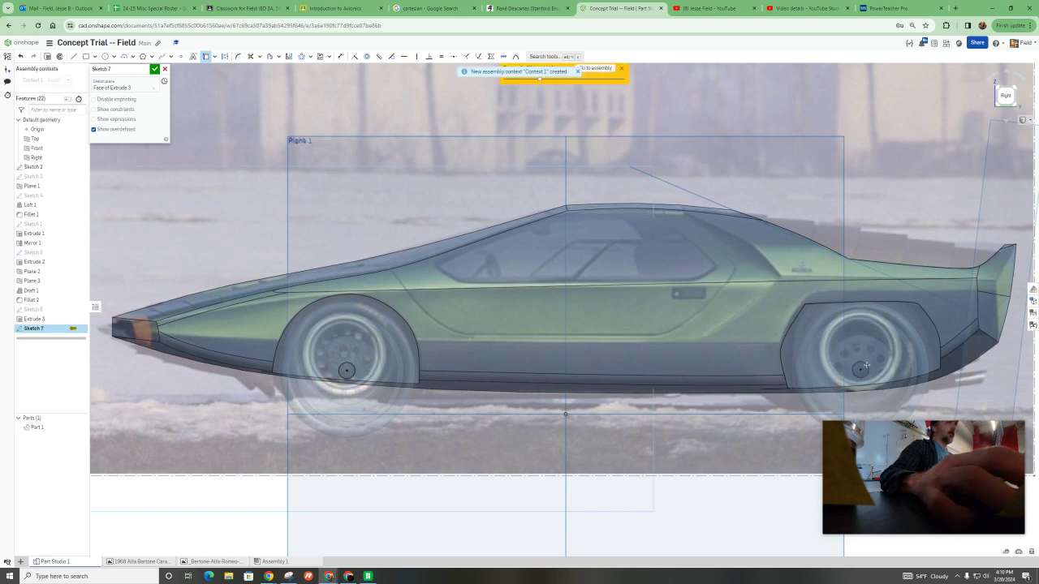
{"action": "right_click_drag", "start_coordinate": [865, 366], "coordinate": [499, 359]}
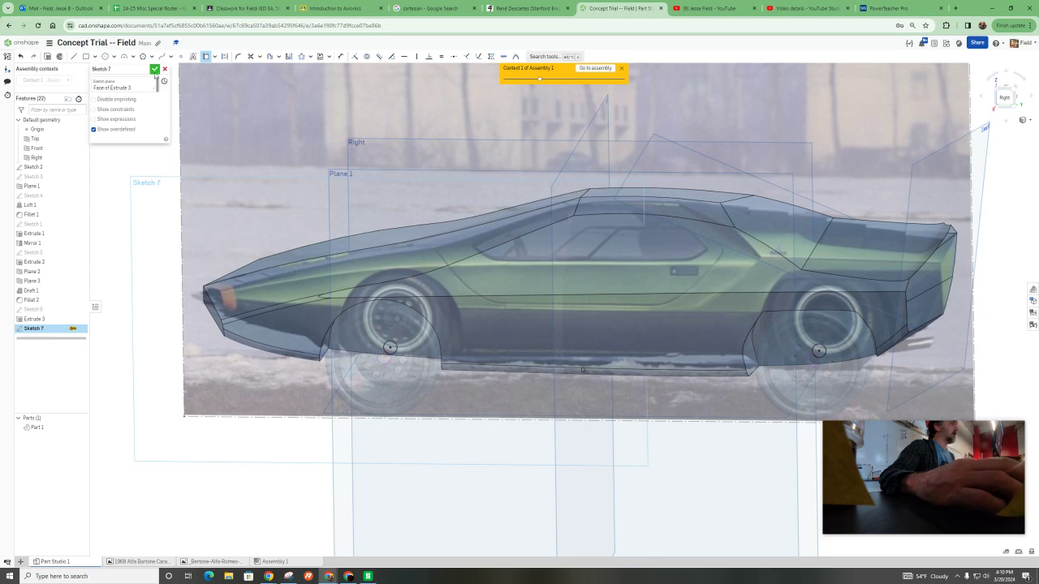
{"action": "left_click", "coordinate": [154, 69]}
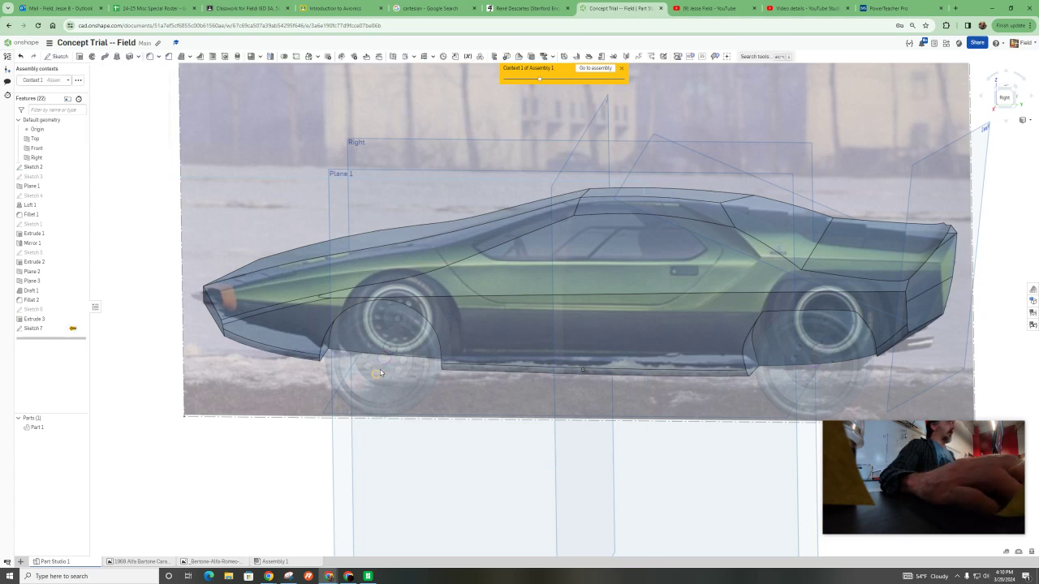
Reopen Sketch 7 and begin offsetting the small axle circle
{"action": "scroll", "coordinate": [384, 354], "scroll_direction": "up", "scroll_amount": 3}
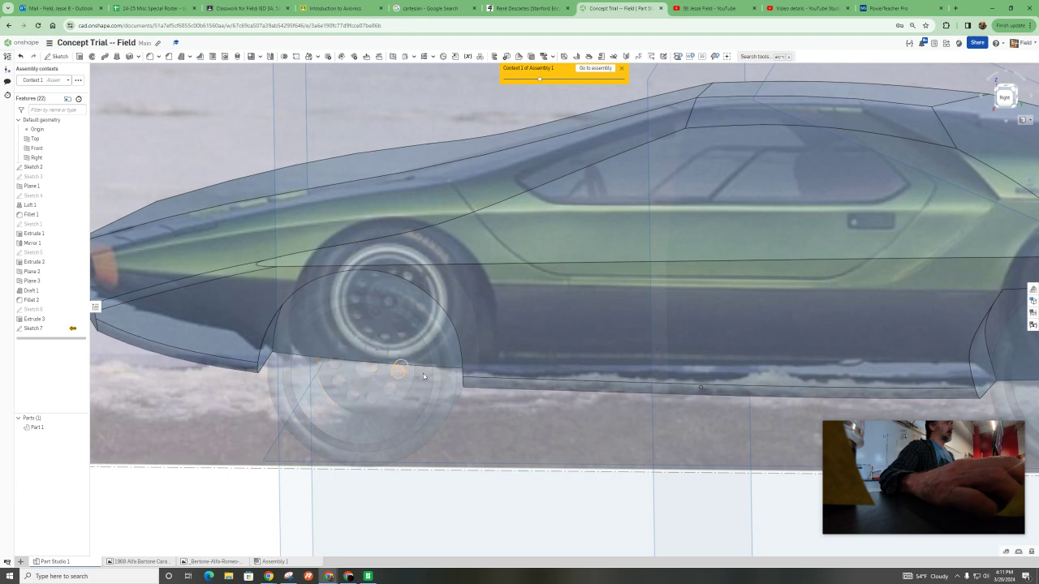
{"action": "scroll", "coordinate": [402, 365], "scroll_direction": "down", "scroll_amount": 1}
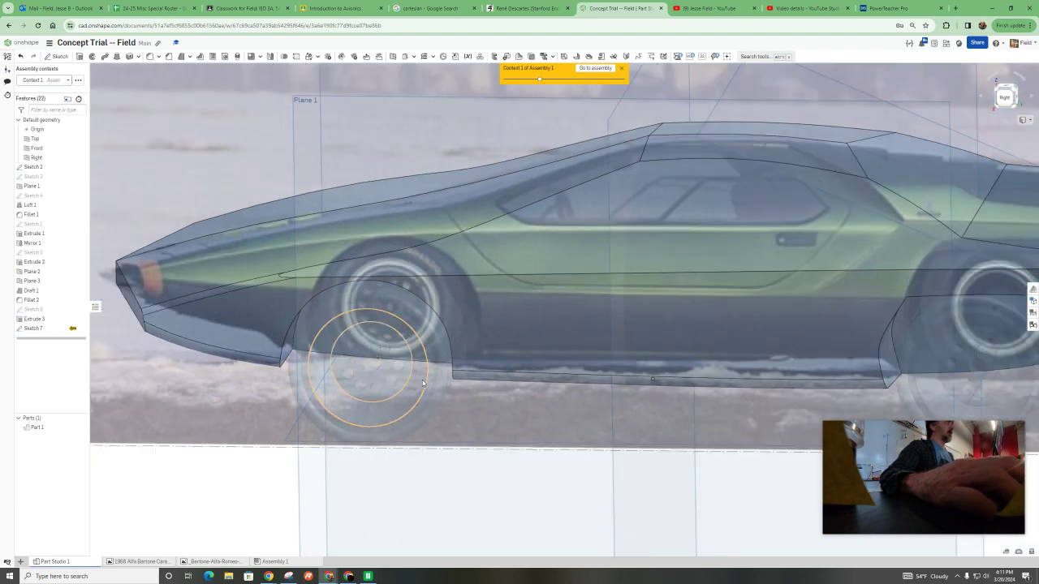
{"action": "double_click", "coordinate": [59, 328]}
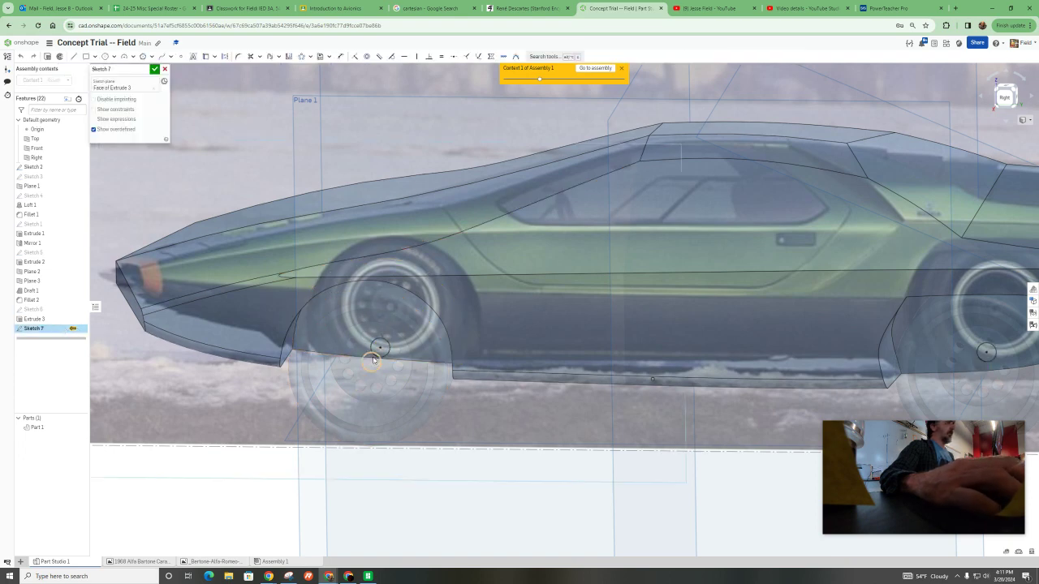
{"action": "scroll", "coordinate": [373, 360], "scroll_direction": "up", "scroll_amount": 4}
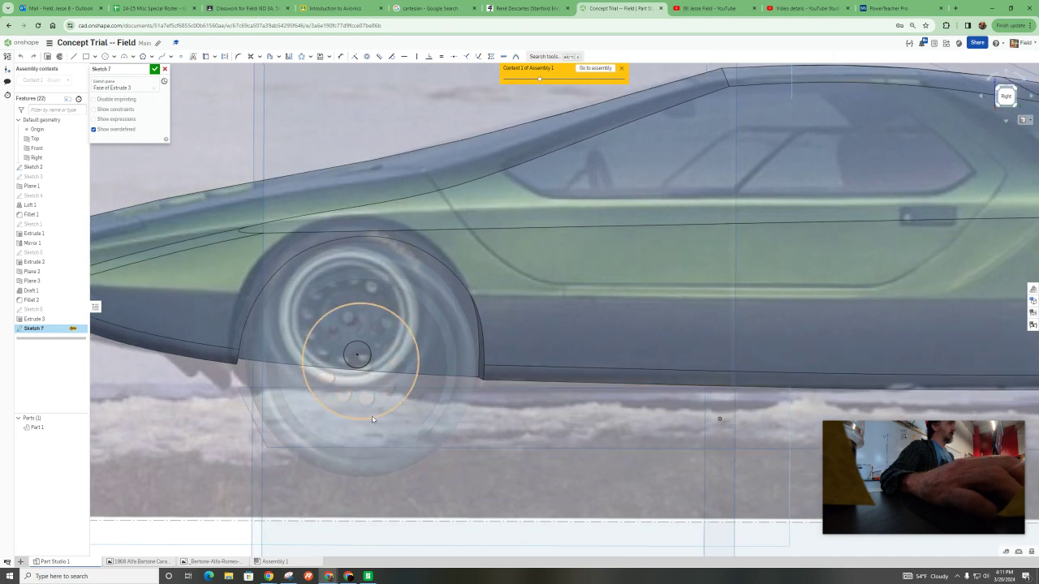
{"action": "scroll", "coordinate": [354, 410], "scroll_direction": "up", "scroll_amount": 2}
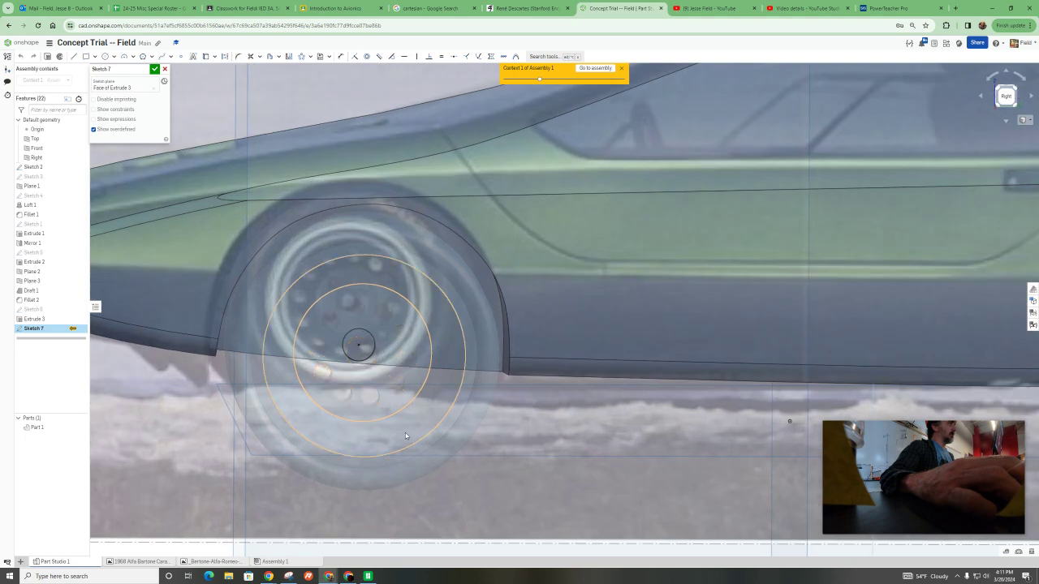
{"action": "left_click", "coordinate": [271, 57]}
Offset the axle circle into a thin concentric ring 0.2 away
{"action": "scroll", "coordinate": [358, 341], "scroll_direction": "up", "scroll_amount": 3}
{"action": "left_click", "coordinate": [349, 306]}
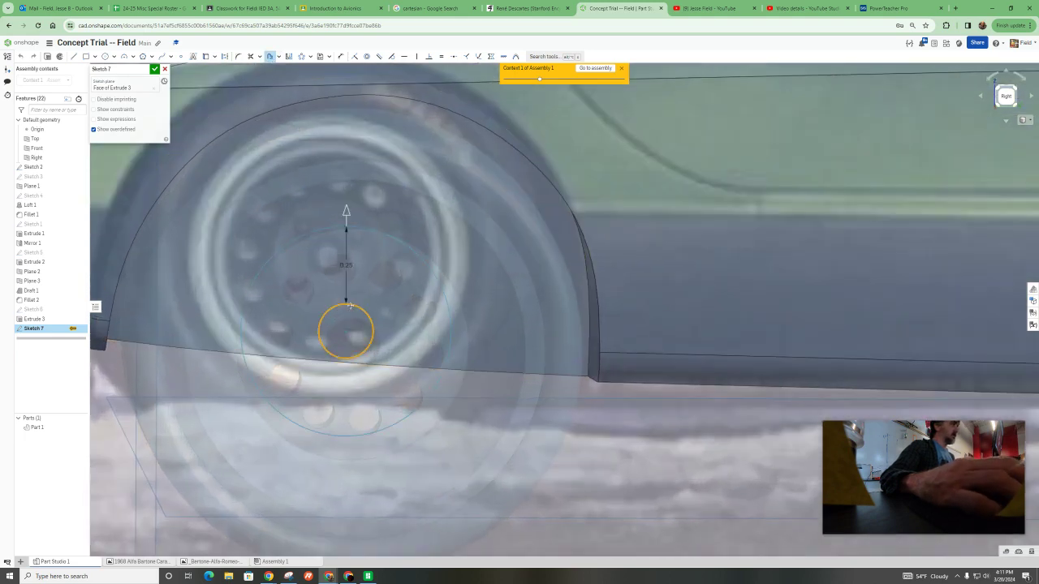
{"action": "left_click_drag", "start_coordinate": [346, 213], "coordinate": [362, 284]}
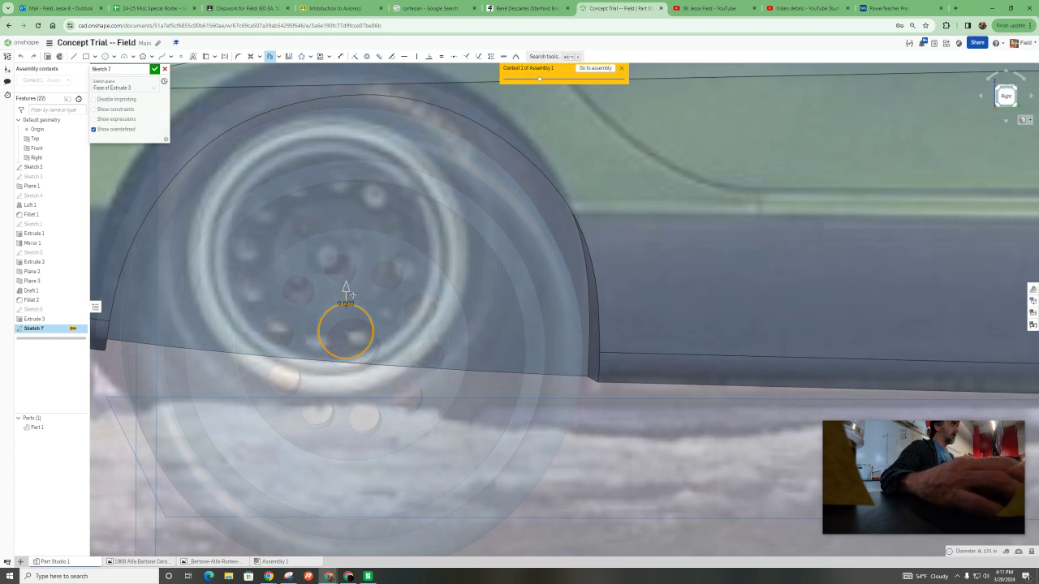
{"action": "scroll", "coordinate": [351, 297], "scroll_direction": "up", "scroll_amount": 10}
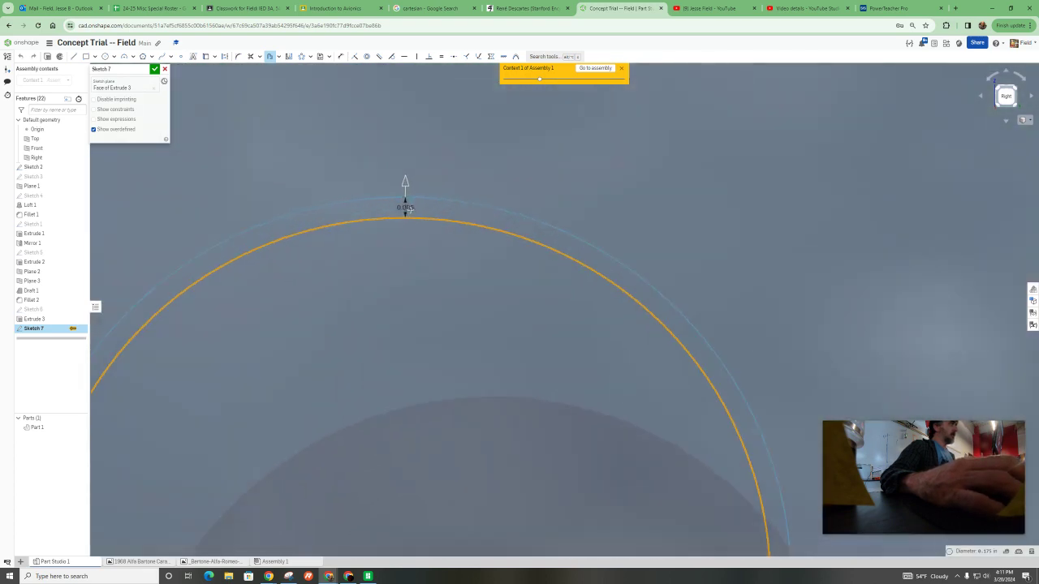
{"action": "scroll", "coordinate": [406, 208], "scroll_direction": "up", "scroll_amount": 3}
{"action": "double_click", "coordinate": [404, 207]}
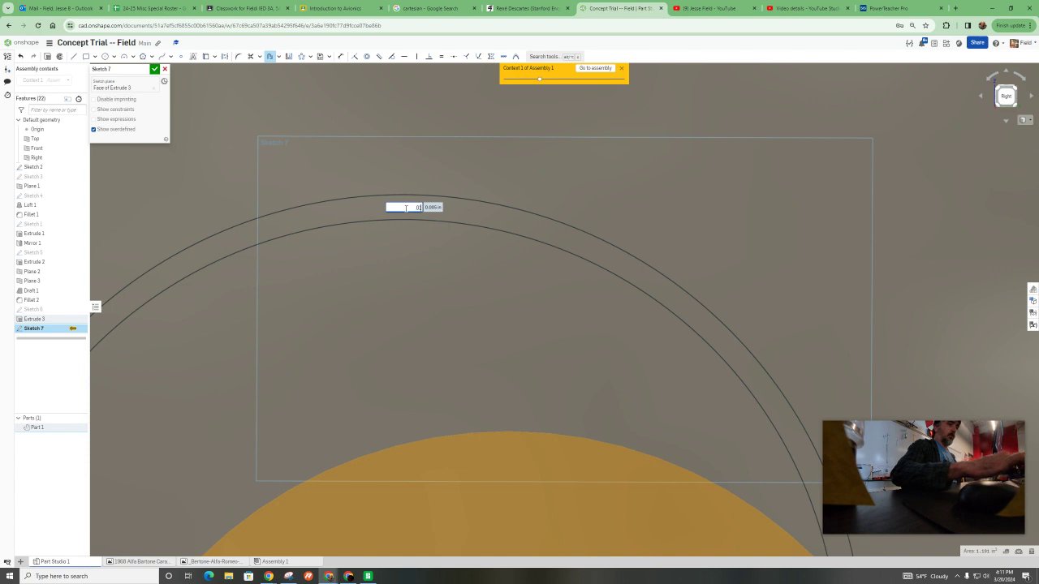
{"action": "type", "text": "0.2"}
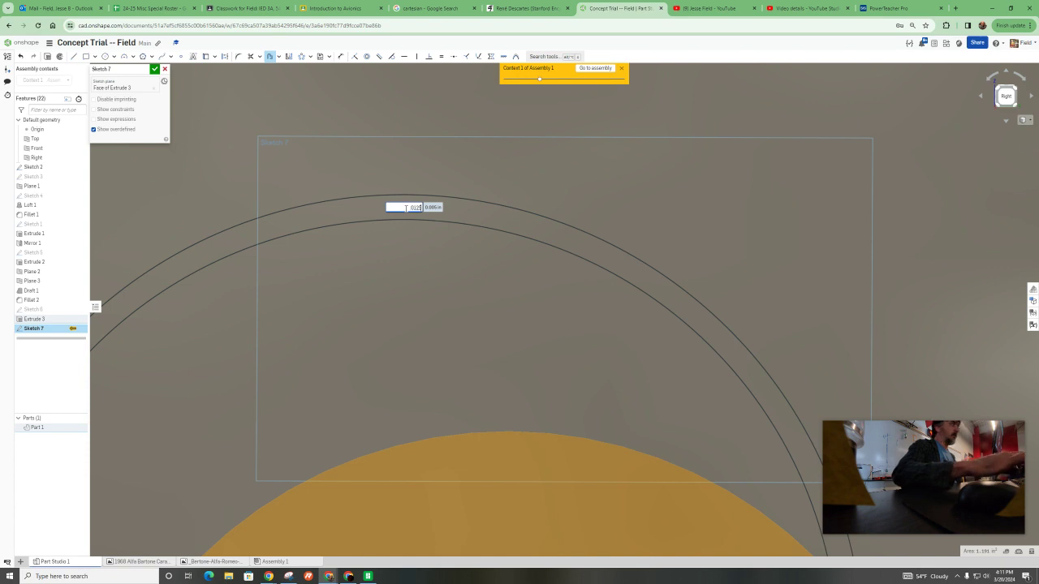
{"action": "key", "text": "Return"}
{"action": "scroll", "coordinate": [534, 317], "scroll_direction": "down", "scroll_amount": 10}
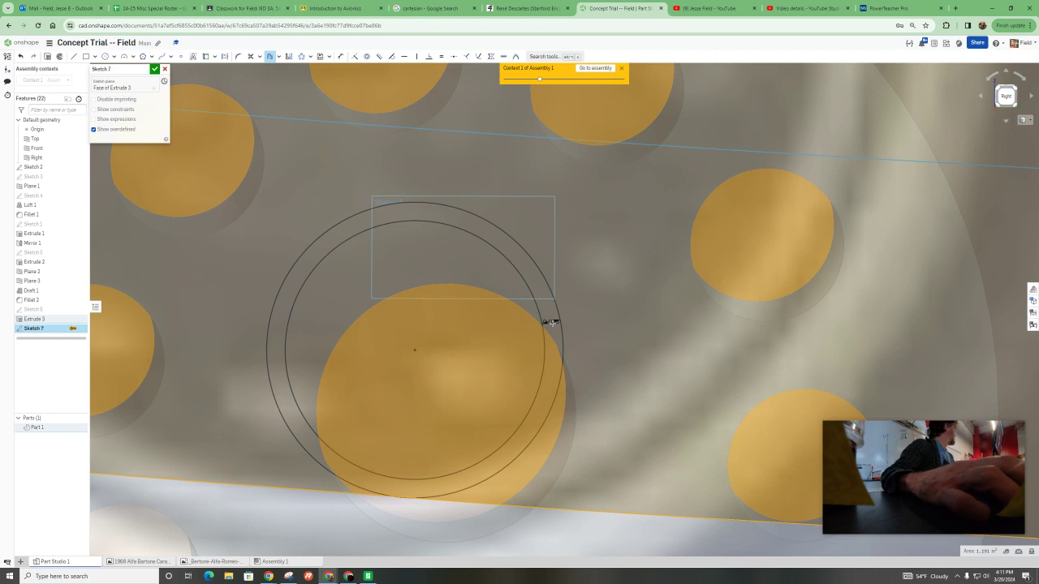
{"action": "scroll", "coordinate": [551, 322], "scroll_direction": "up", "scroll_amount": 5}
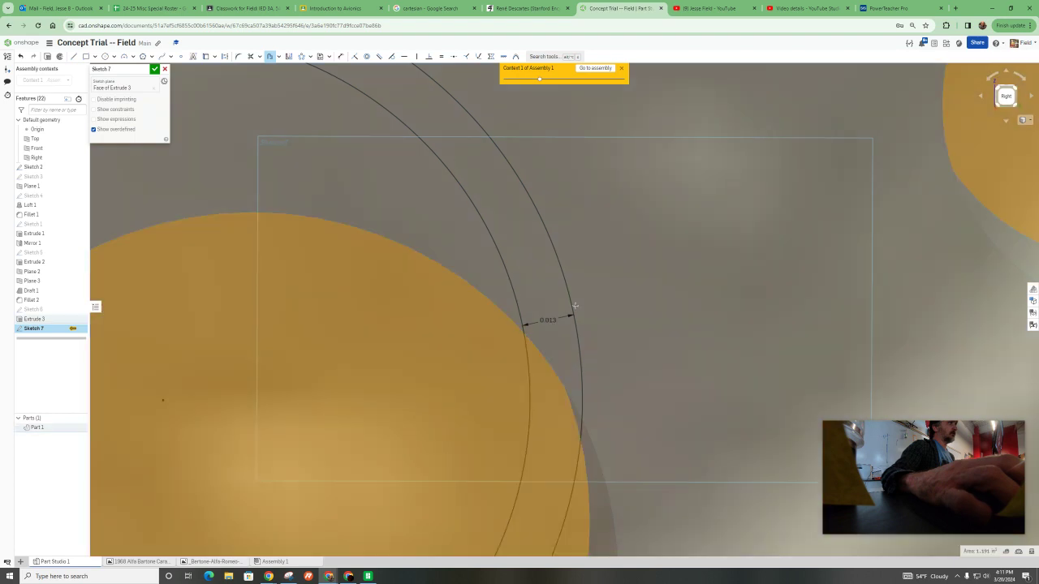
{"action": "scroll", "coordinate": [575, 307], "scroll_direction": "down", "scroll_amount": 3}
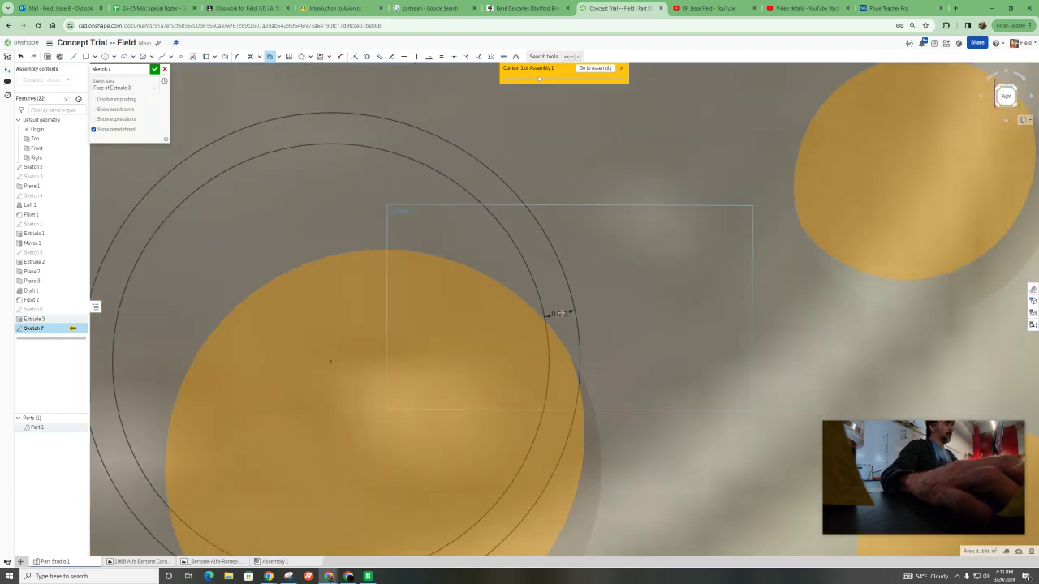
{"action": "scroll", "coordinate": [560, 314], "scroll_direction": "down", "scroll_amount": 5}
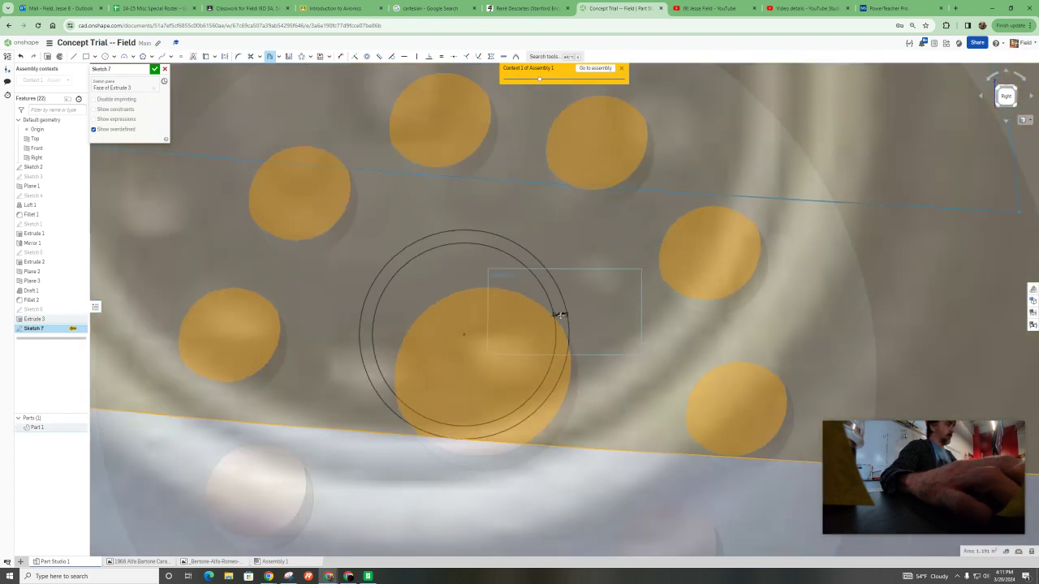
Add an extra outer offset ring, then undo it
{"action": "left_click", "coordinate": [560, 314]}
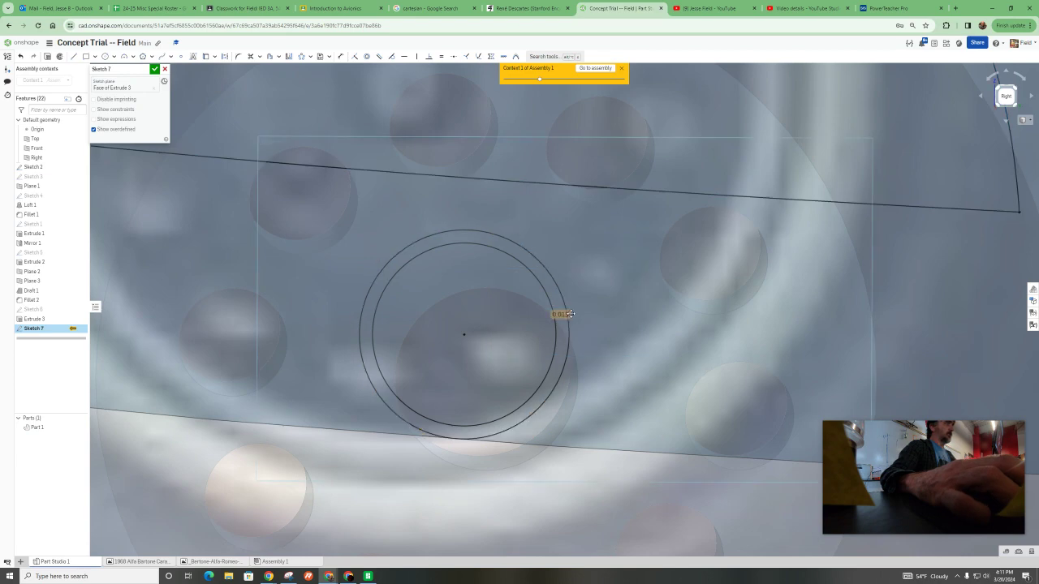
{"action": "left_click", "coordinate": [18, 57]}
{"action": "scroll", "coordinate": [467, 301], "scroll_direction": "down", "scroll_amount": 3}
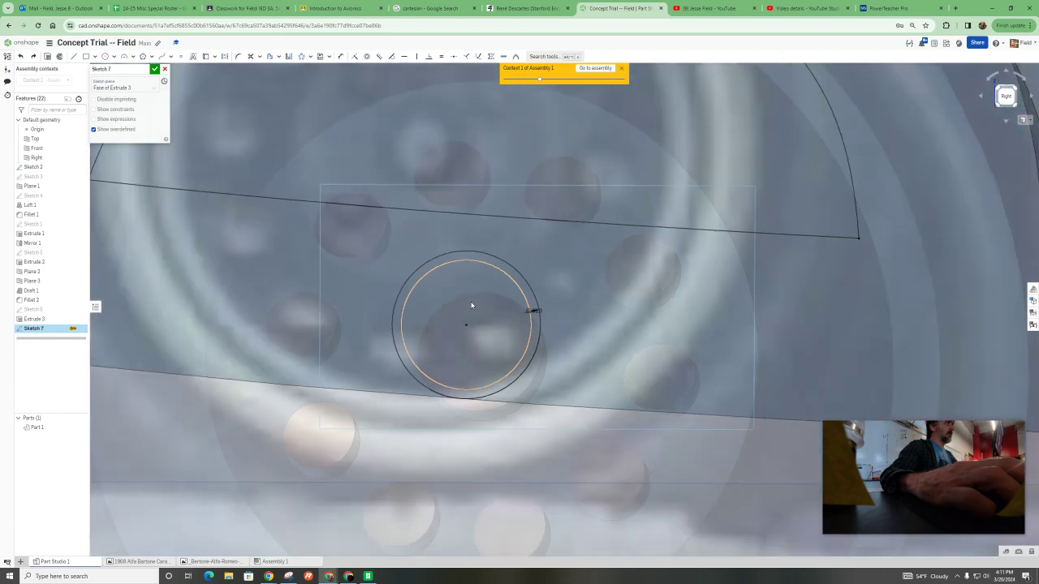
{"action": "scroll", "coordinate": [466, 313], "scroll_direction": "down", "scroll_amount": 6}
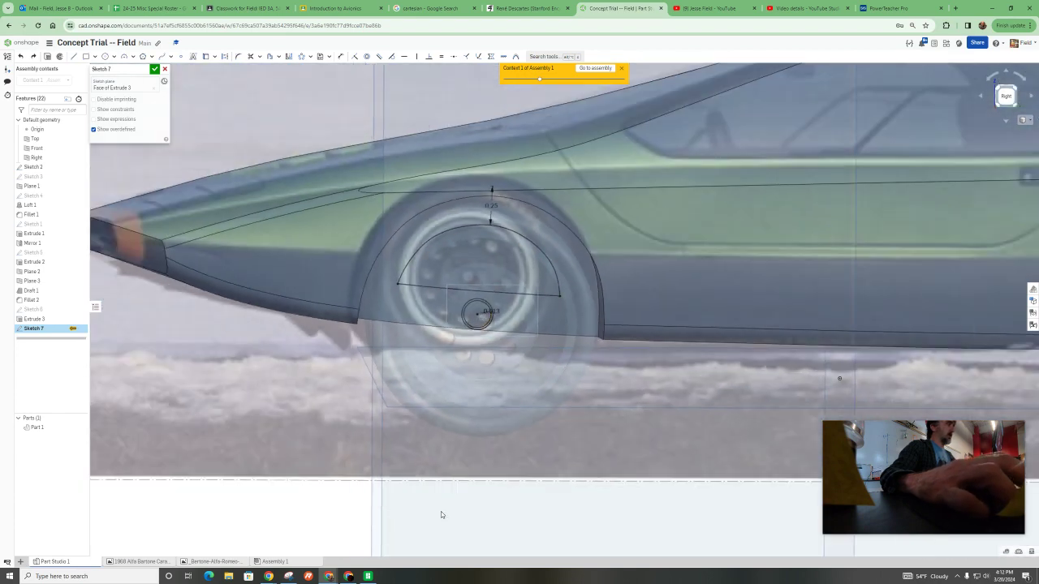
{"action": "scroll", "coordinate": [460, 339], "scroll_direction": "up", "scroll_amount": 2}
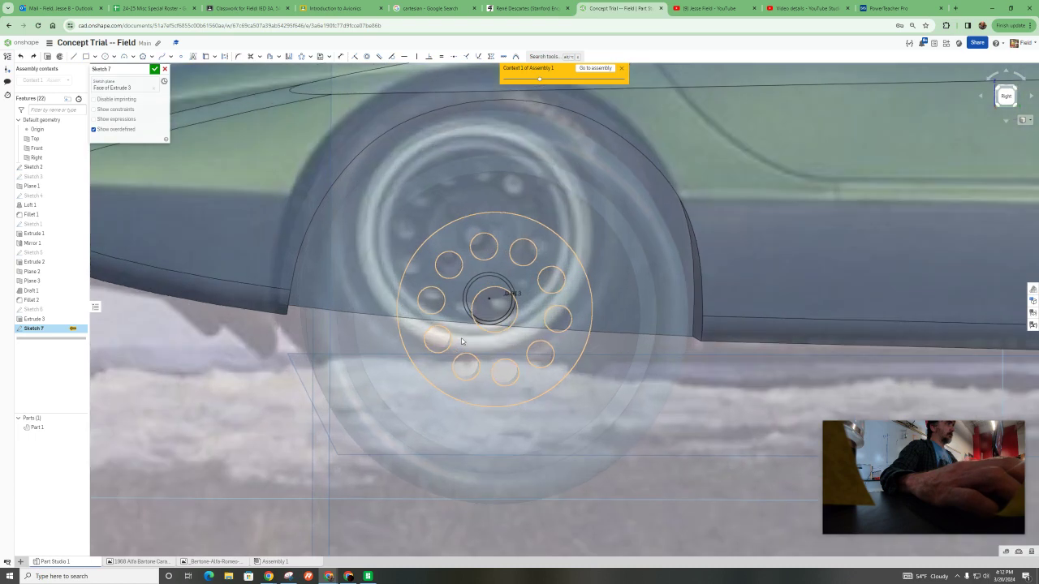
{"action": "scroll", "coordinate": [477, 316], "scroll_direction": "up", "scroll_amount": 5}
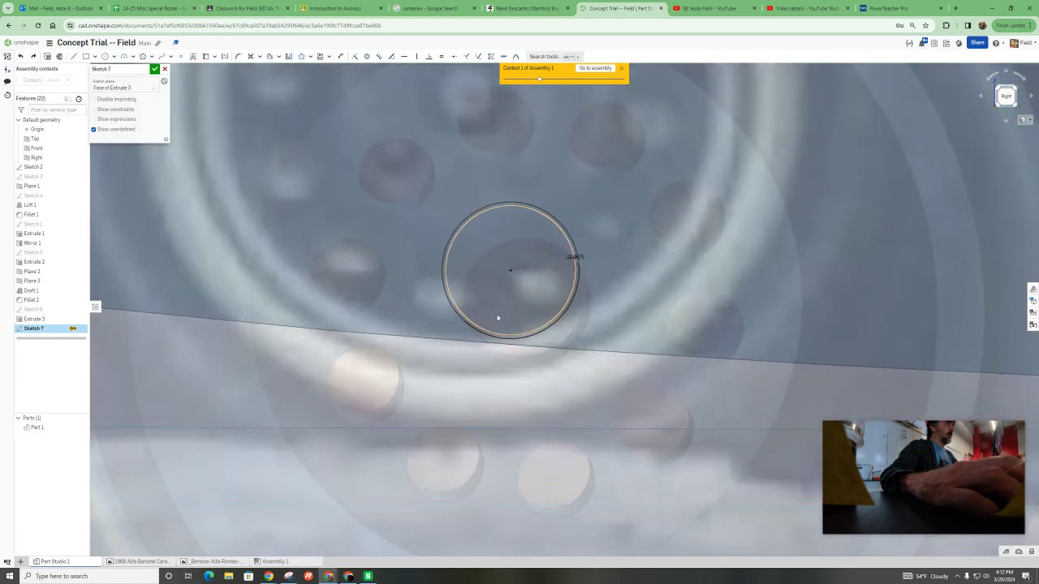
Redo the axle circle offset just outside the circle and close Sketch 7
{"action": "left_click", "coordinate": [270, 56]}
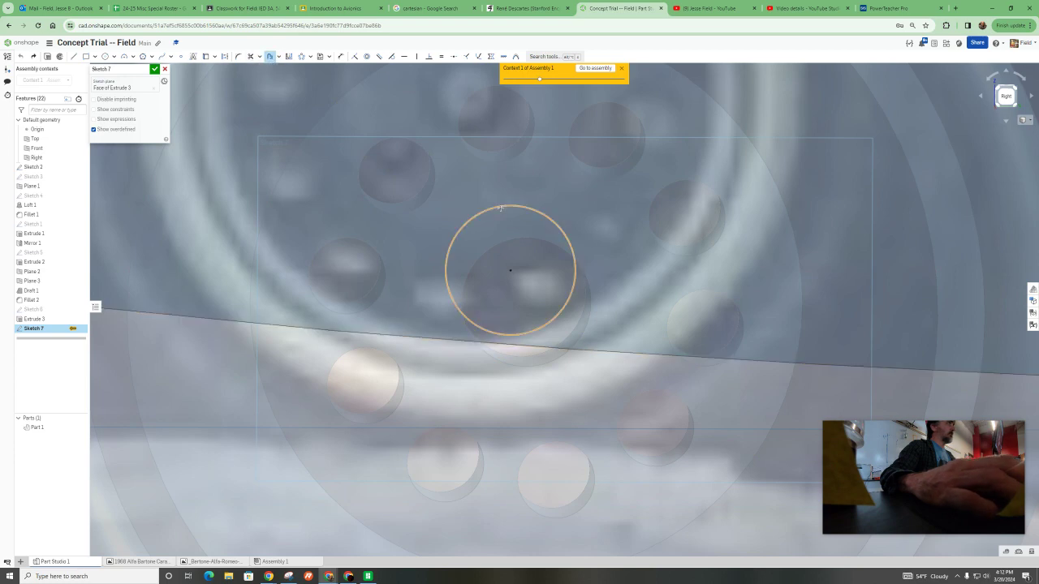
{"action": "left_click", "coordinate": [453, 301]}
{"action": "scroll", "coordinate": [453, 301], "scroll_direction": "down", "scroll_amount": 1}
{"action": "scroll", "coordinate": [453, 302], "scroll_direction": "down", "scroll_amount": 1}
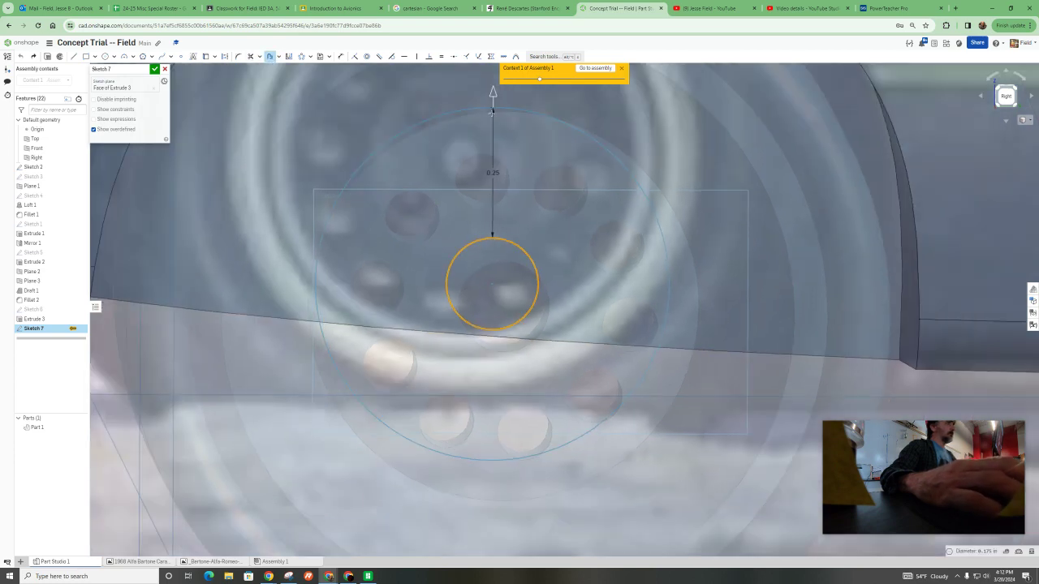
{"action": "left_click_drag", "start_coordinate": [492, 92], "coordinate": [509, 212]}
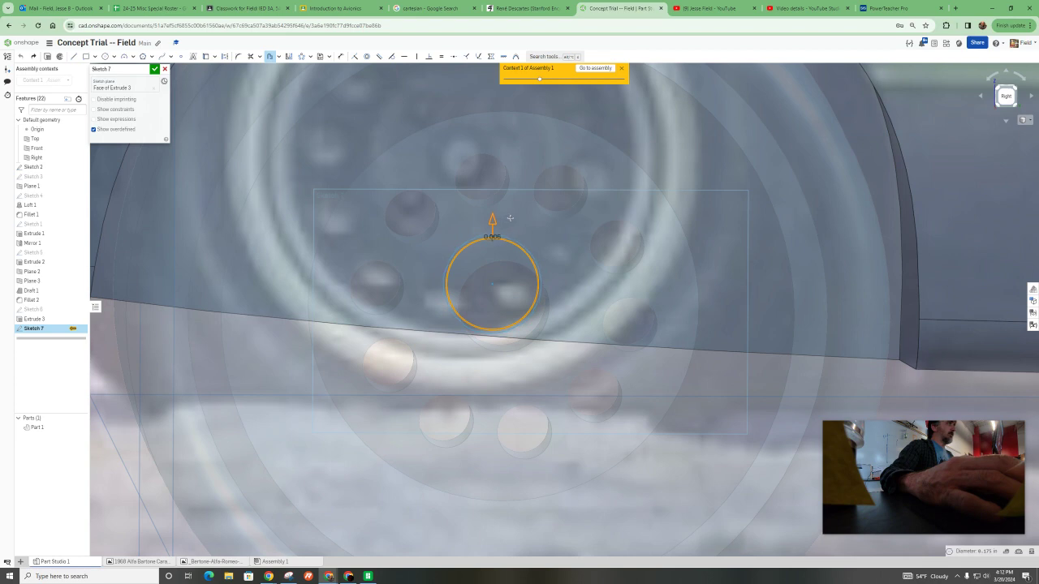
{"action": "scroll", "coordinate": [493, 221], "scroll_direction": "up", "scroll_amount": 2}
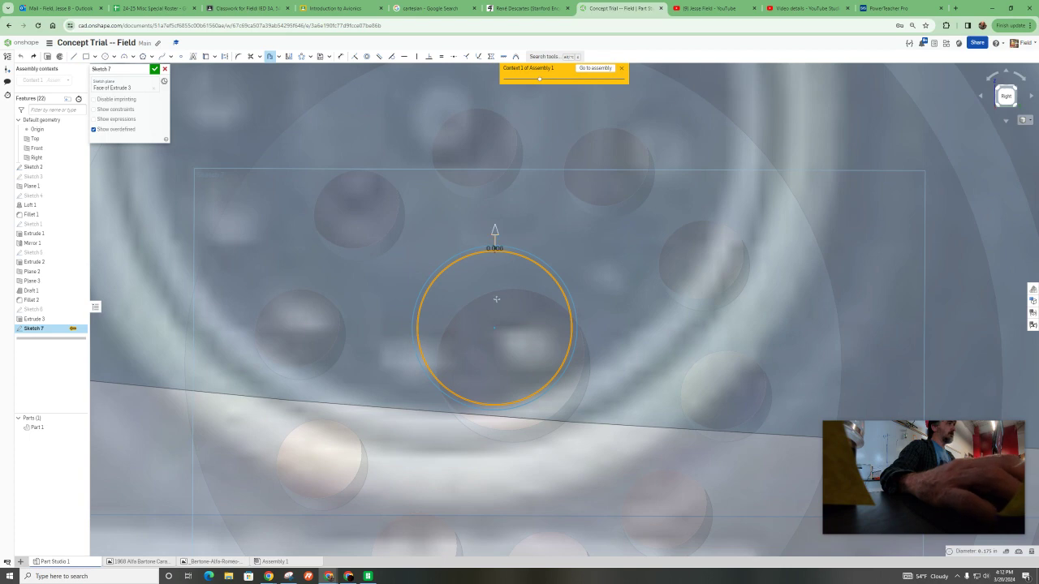
{"action": "scroll", "coordinate": [497, 299], "scroll_direction": "down", "scroll_amount": 3}
{"action": "left_click", "coordinate": [154, 69]}
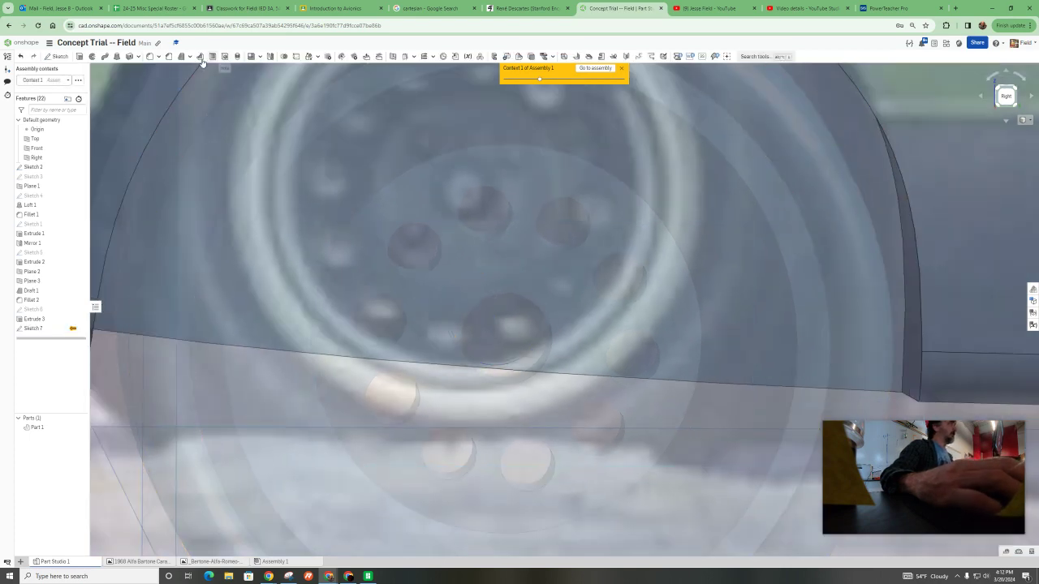
Reopen Sketch 7 and try offsetting the rear wheel's axle circle, then cancel it
{"action": "double_click", "coordinate": [497, 321]}
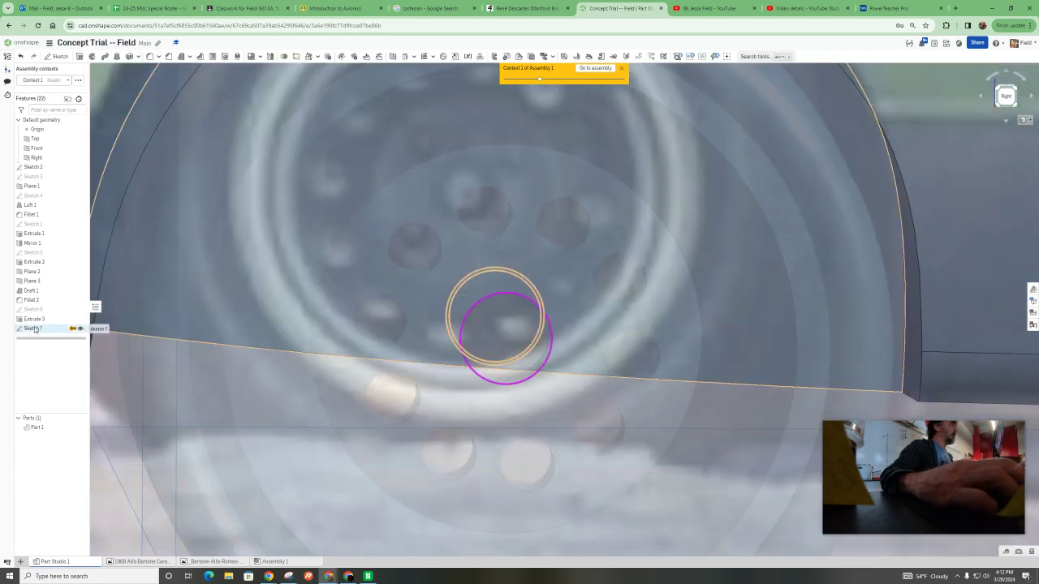
{"action": "left_click", "coordinate": [250, 57]}
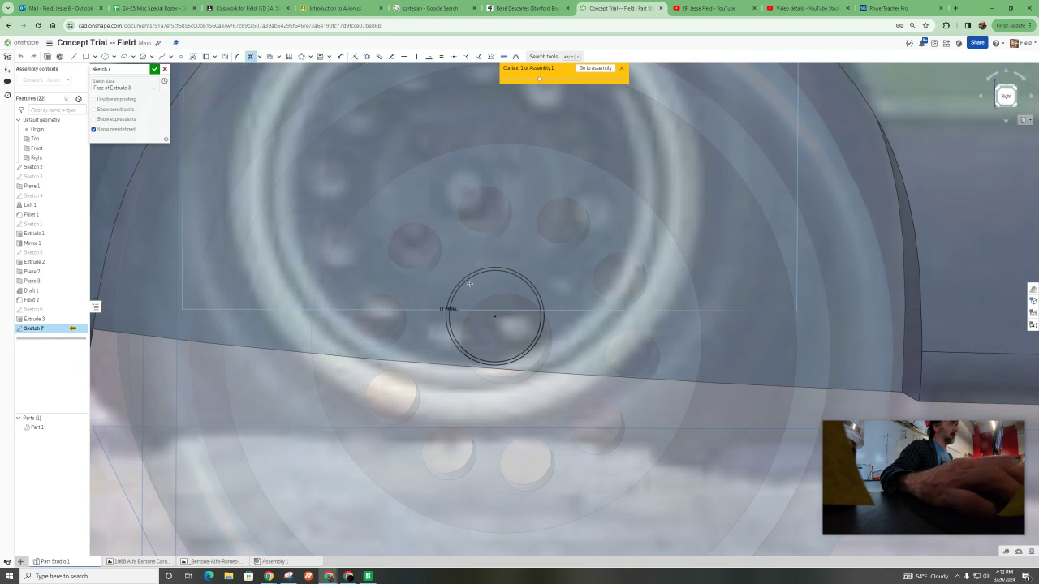
{"action": "scroll", "coordinate": [468, 281], "scroll_direction": "up", "scroll_amount": 5}
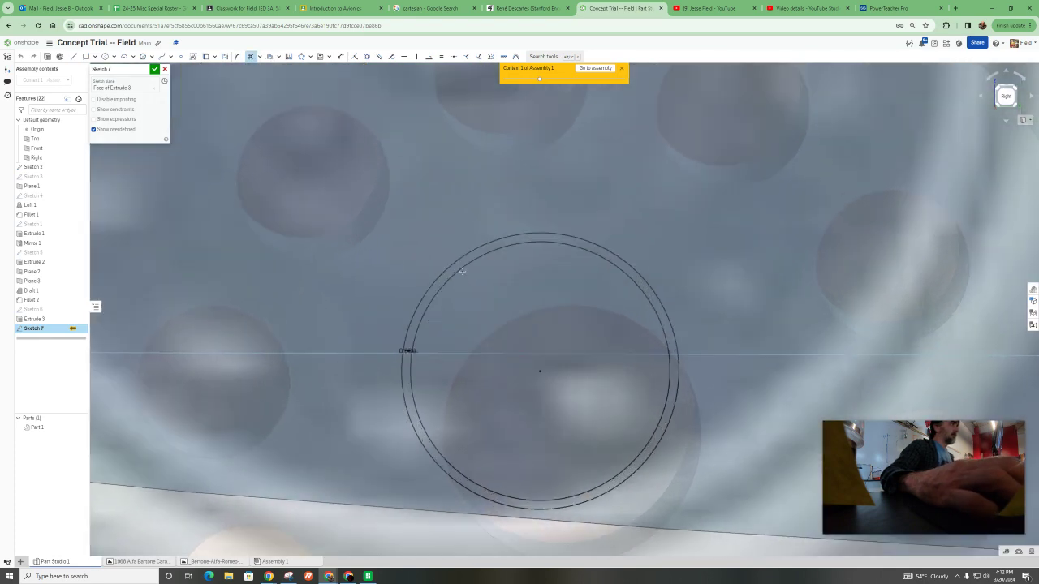
{"action": "scroll", "coordinate": [489, 309], "scroll_direction": "down", "scroll_amount": 5}
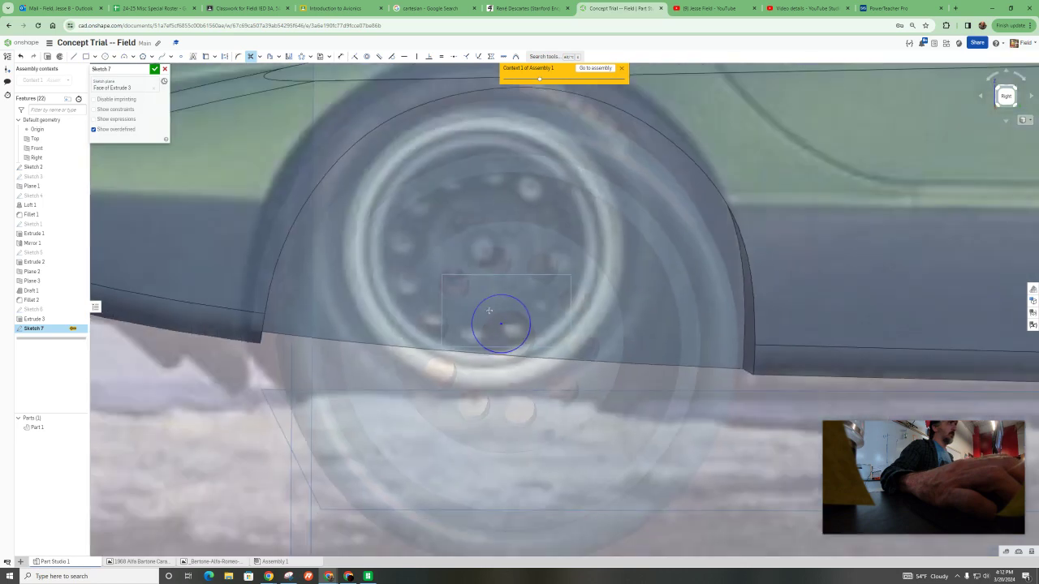
{"action": "scroll", "coordinate": [489, 310], "scroll_direction": "down", "scroll_amount": 6}
{"action": "scroll", "coordinate": [847, 323], "scroll_direction": "up", "scroll_amount": 5}
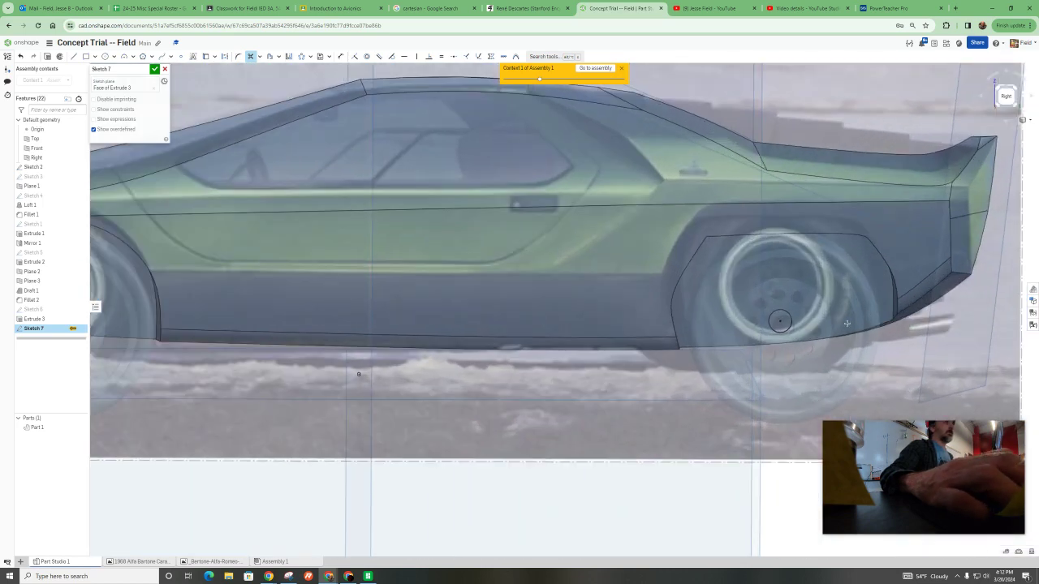
{"action": "scroll", "coordinate": [846, 323], "scroll_direction": "up", "scroll_amount": 5}
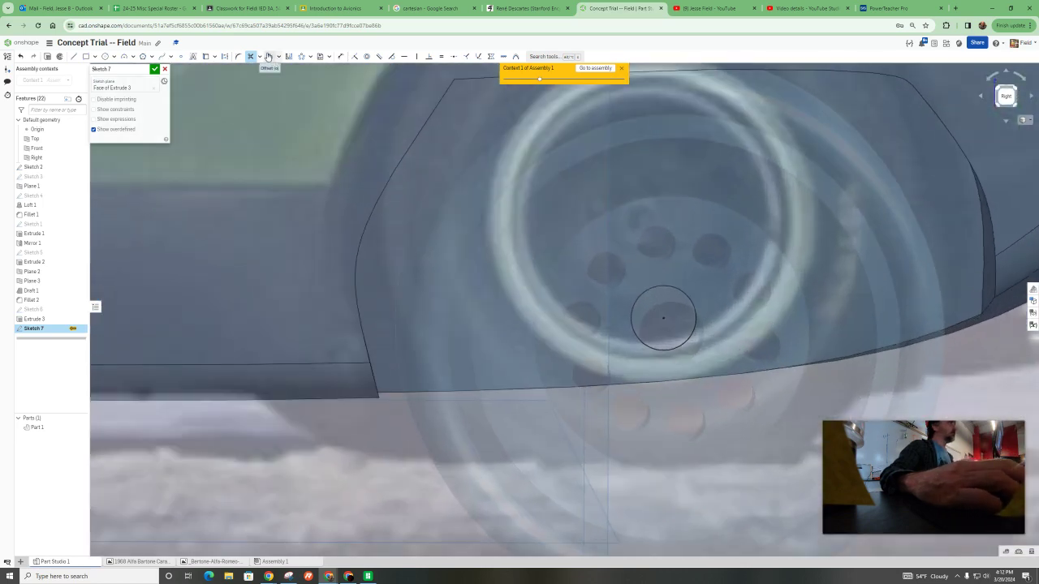
{"action": "left_click", "coordinate": [268, 56]}
{"action": "left_click", "coordinate": [663, 286]}
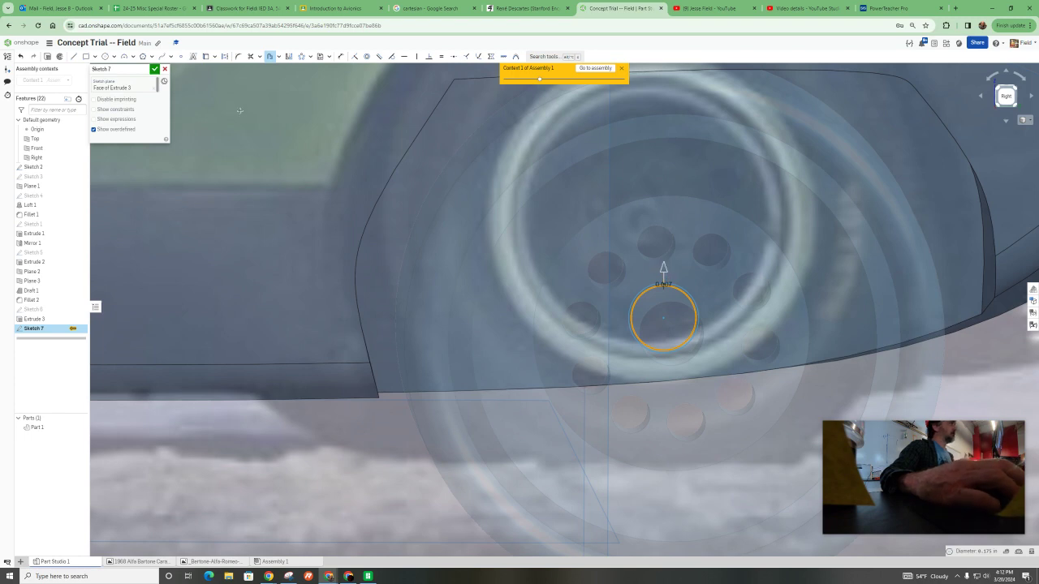
{"action": "left_click", "coordinate": [249, 56]}
{"action": "scroll", "coordinate": [646, 308], "scroll_direction": "up", "scroll_amount": 5}
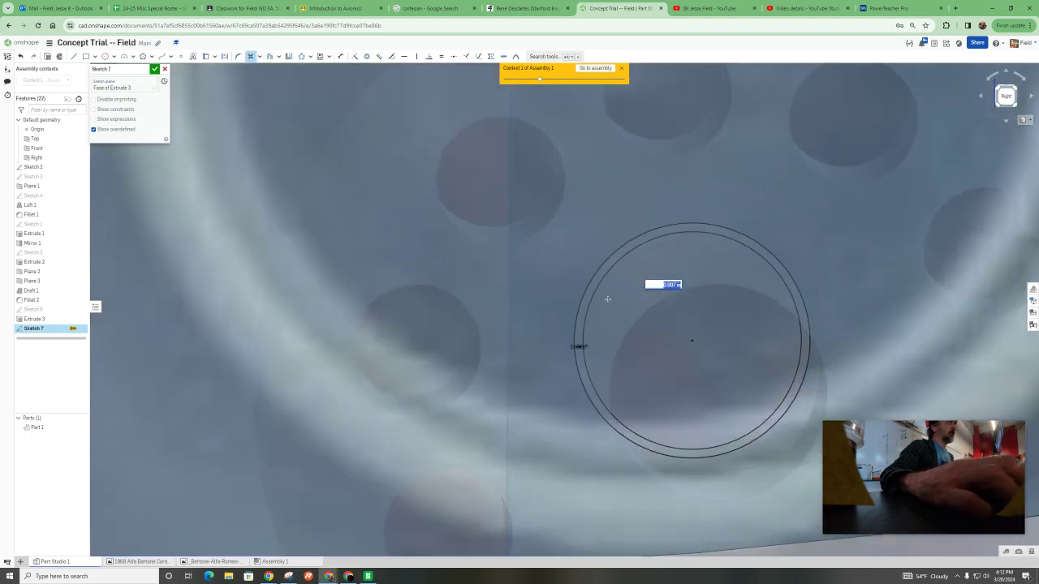
{"action": "scroll", "coordinate": [592, 281], "scroll_direction": "down", "scroll_amount": 5}
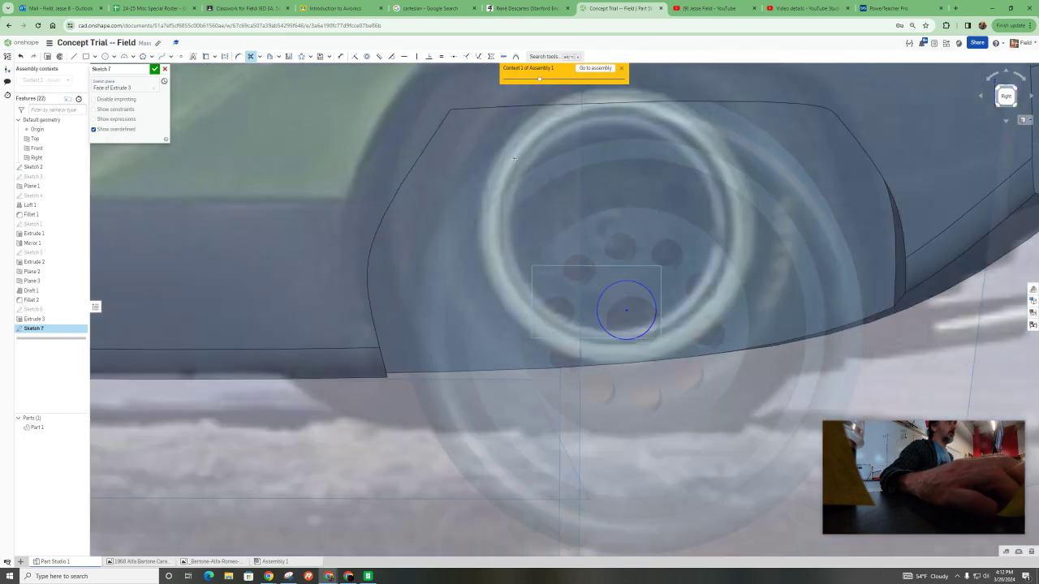
Close Sketch 7 and inspect the wheel circles from a three-quarter view of the body
{"action": "left_click", "coordinate": [155, 70]}
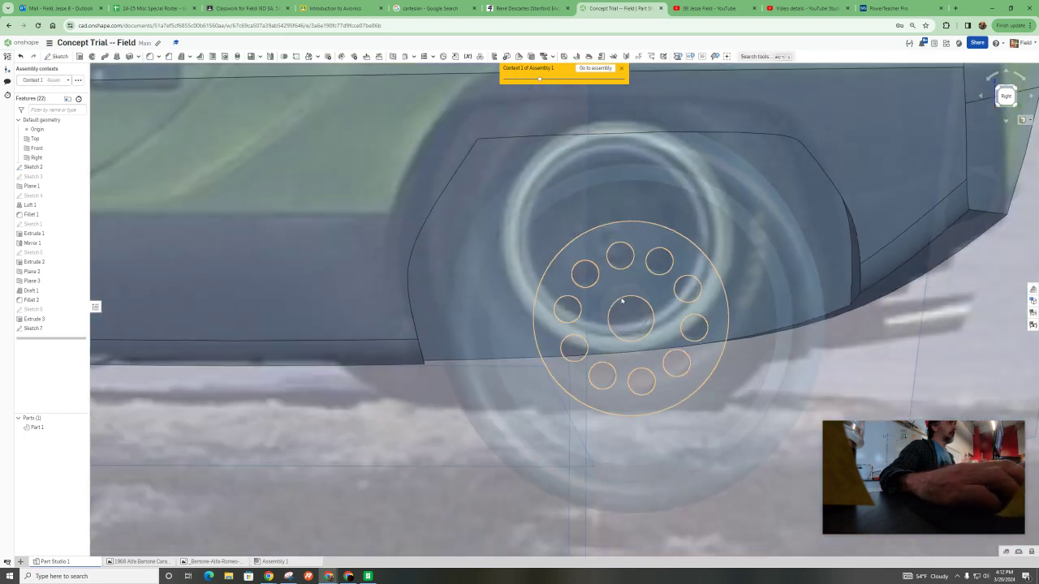
{"action": "scroll", "coordinate": [631, 315], "scroll_direction": "down", "scroll_amount": 5}
{"action": "scroll", "coordinate": [630, 315], "scroll_direction": "up", "scroll_amount": 5}
{"action": "mouse_move", "coordinate": [633, 312]}
{"action": "right_mouse_down"}
{"action": "mouse_move", "coordinate": [620, 297]}
{"action": "mouse_move", "coordinate": [621, 284]}
{"action": "mouse_move", "coordinate": [631, 290]}
{"action": "right_mouse_up"}
{"action": "scroll", "coordinate": [621, 292], "scroll_direction": "down", "scroll_amount": 5}
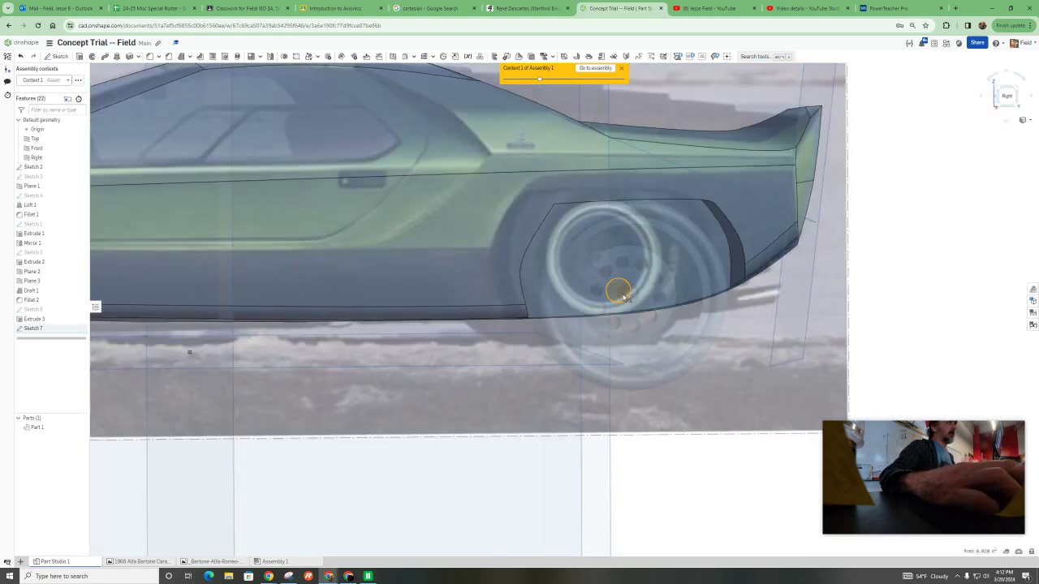
{"action": "scroll", "coordinate": [452, 297], "scroll_direction": "up", "scroll_amount": 6}
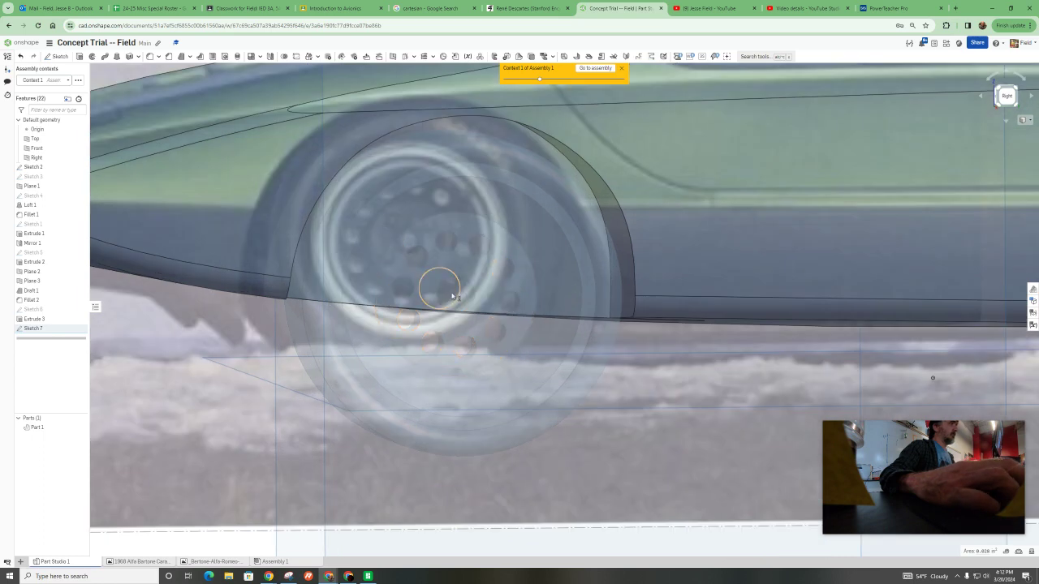
{"action": "scroll", "coordinate": [451, 297], "scroll_direction": "down", "scroll_amount": 5}
{"action": "right_click_drag", "start_coordinate": [439, 244], "coordinate": [399, 162]}
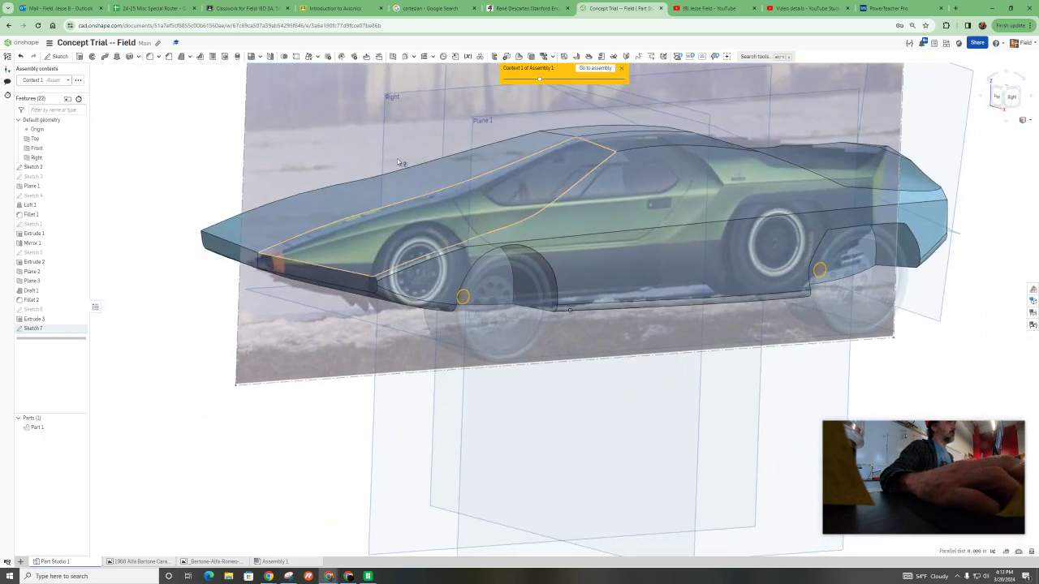
Extrude the axle circles as a symmetric 11.52 in removal through Part 1
{"action": "left_click", "coordinate": [80, 56]}
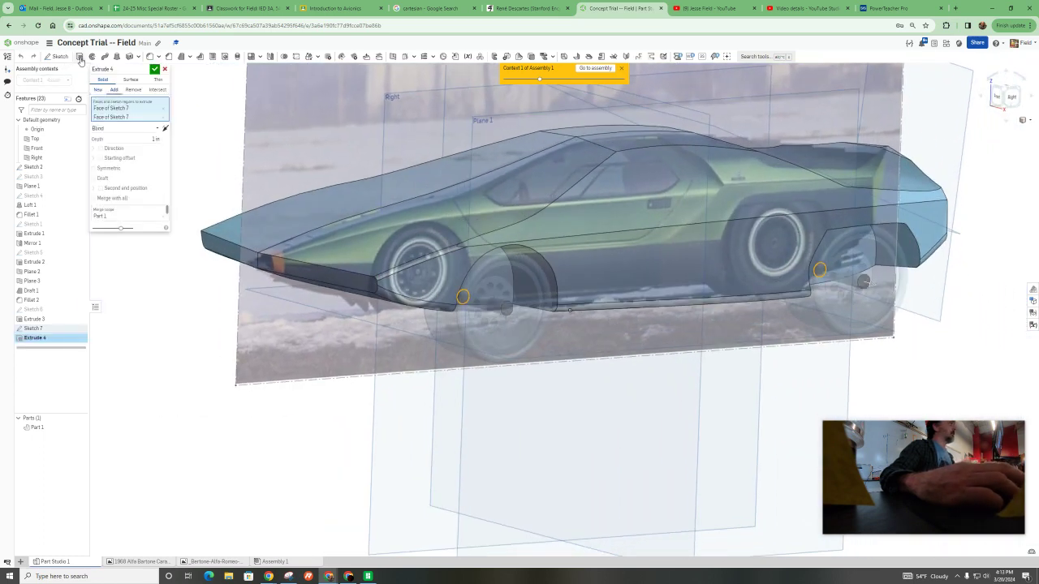
{"action": "left_click", "coordinate": [133, 89]}
{"action": "left_click", "coordinate": [94, 168]}
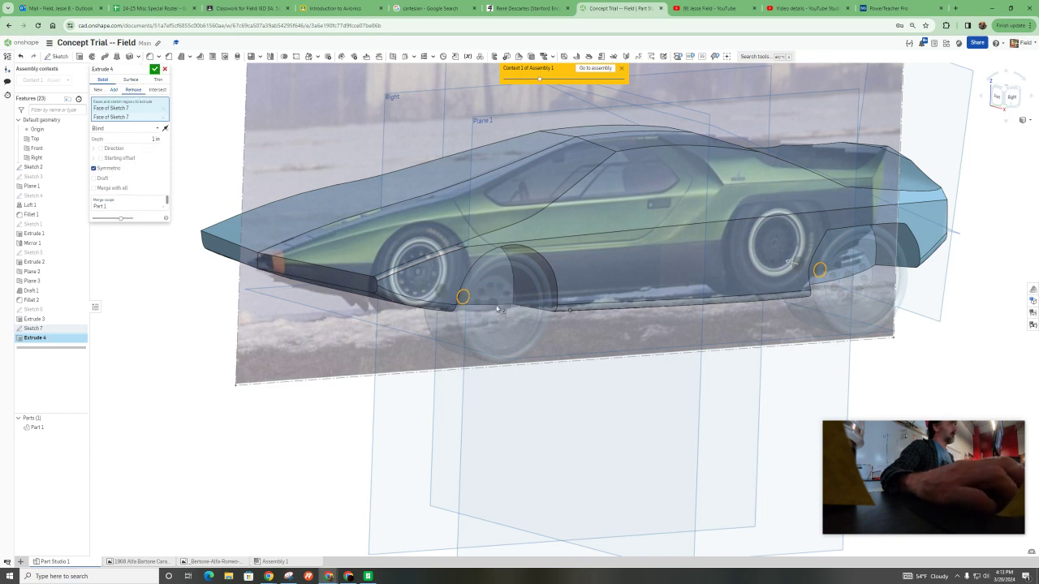
{"action": "right_click_drag", "start_coordinate": [731, 276], "coordinate": [709, 282]}
{"action": "left_click_drag", "start_coordinate": [709, 283], "coordinate": [403, 248]}
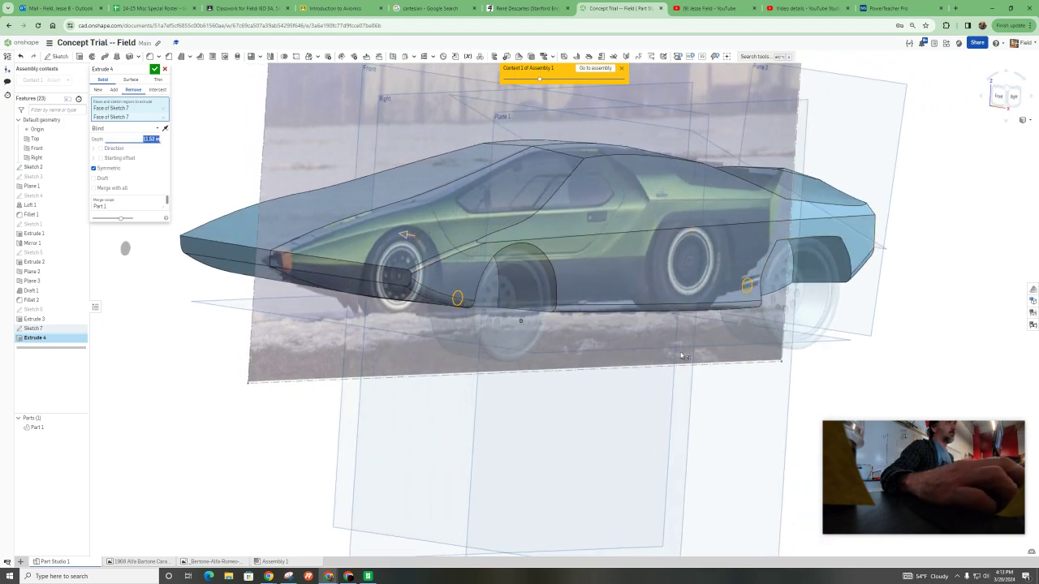
{"action": "right_click_drag", "start_coordinate": [682, 356], "coordinate": [632, 358]}
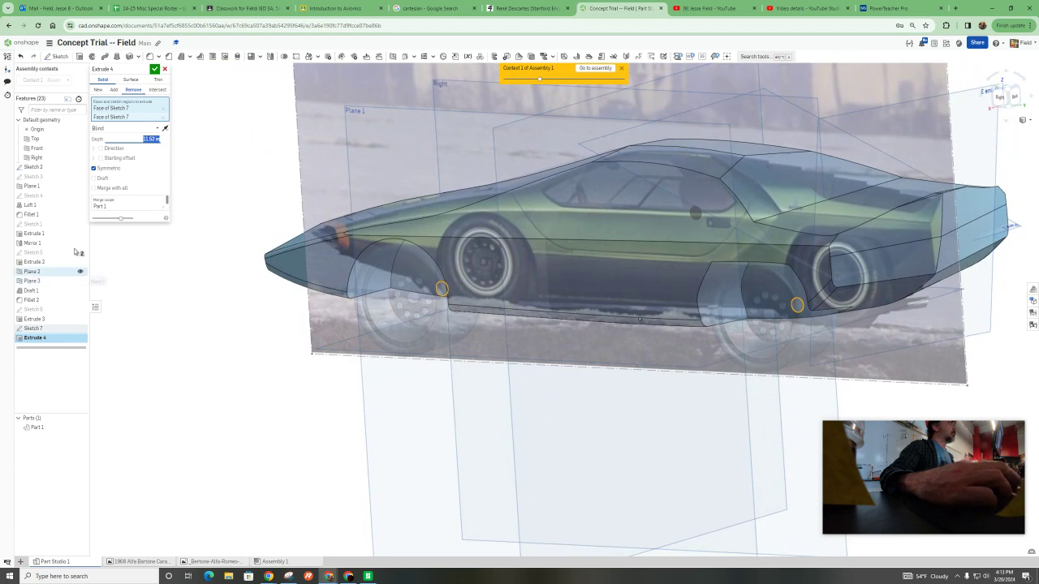
{"action": "right_click_drag", "start_coordinate": [623, 290], "coordinate": [519, 281]}
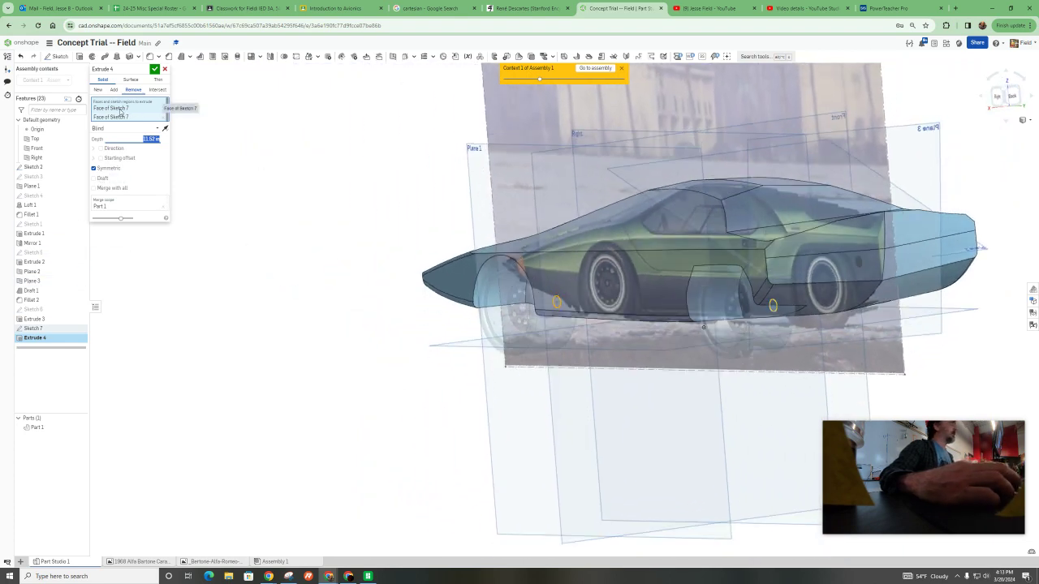
{"action": "left_click", "coordinate": [115, 206]}
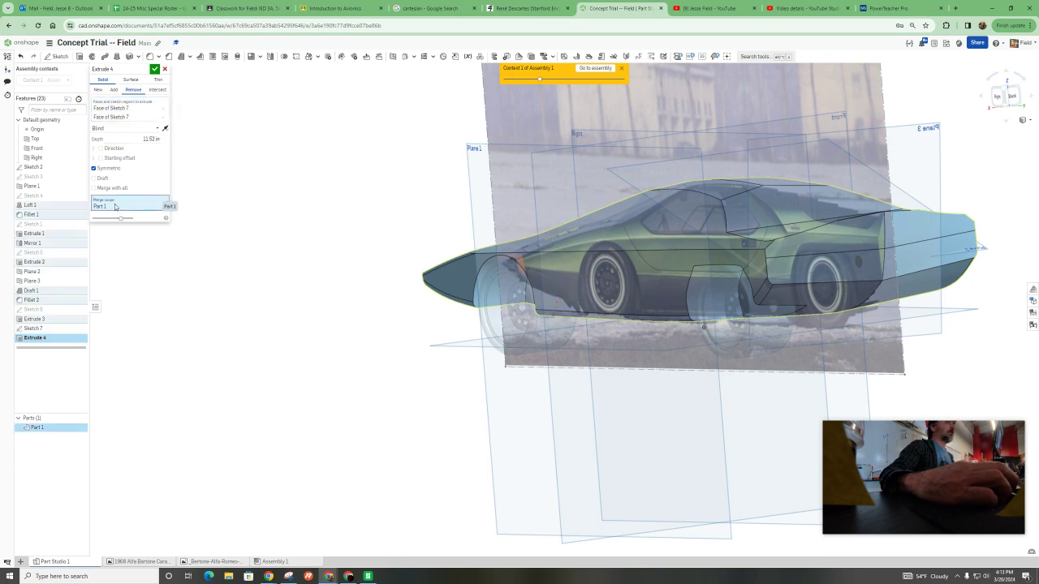
{"action": "right_click_drag", "start_coordinate": [428, 353], "coordinate": [560, 298]}
{"action": "scroll", "coordinate": [603, 303], "scroll_direction": "down", "scroll_amount": 5}
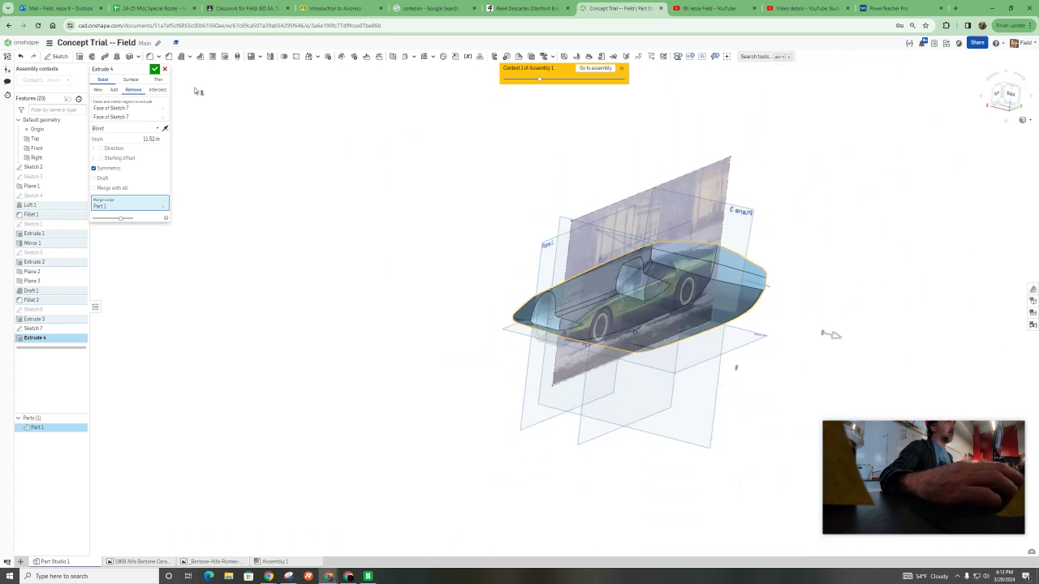
{"action": "left_click", "coordinate": [155, 70]}
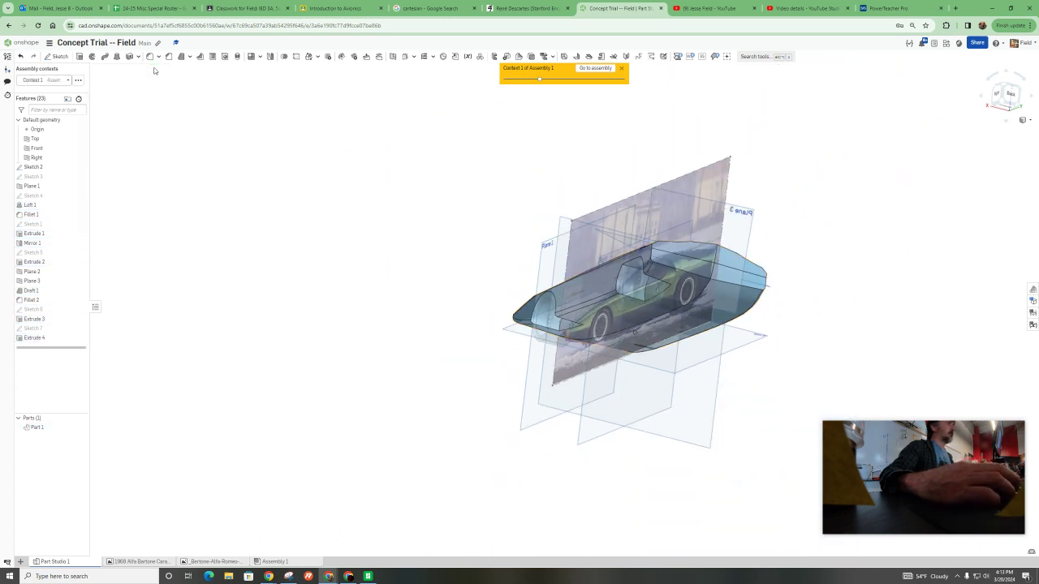
Open the car's assembly and view it from the side to see the mounted wheels
{"action": "left_click", "coordinate": [595, 68]}
{"action": "right_click_drag", "start_coordinate": [659, 344], "coordinate": [772, 341]}
{"action": "scroll", "coordinate": [750, 330], "scroll_direction": "up", "scroll_amount": 3}
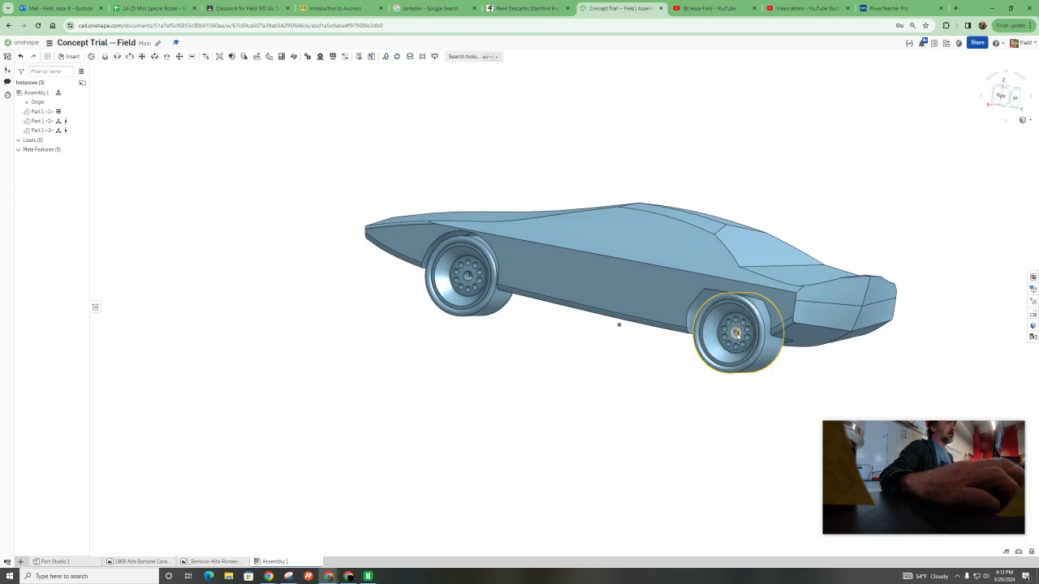
{"action": "right_click_drag", "start_coordinate": [530, 332], "coordinate": [593, 328]}
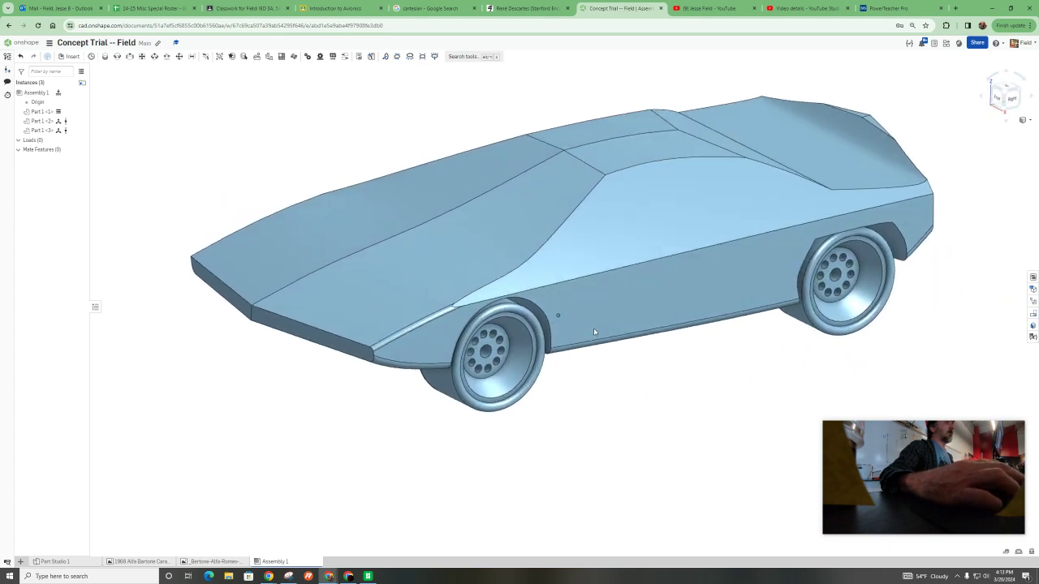
{"action": "scroll", "coordinate": [405, 423], "scroll_direction": "down", "scroll_amount": 4}
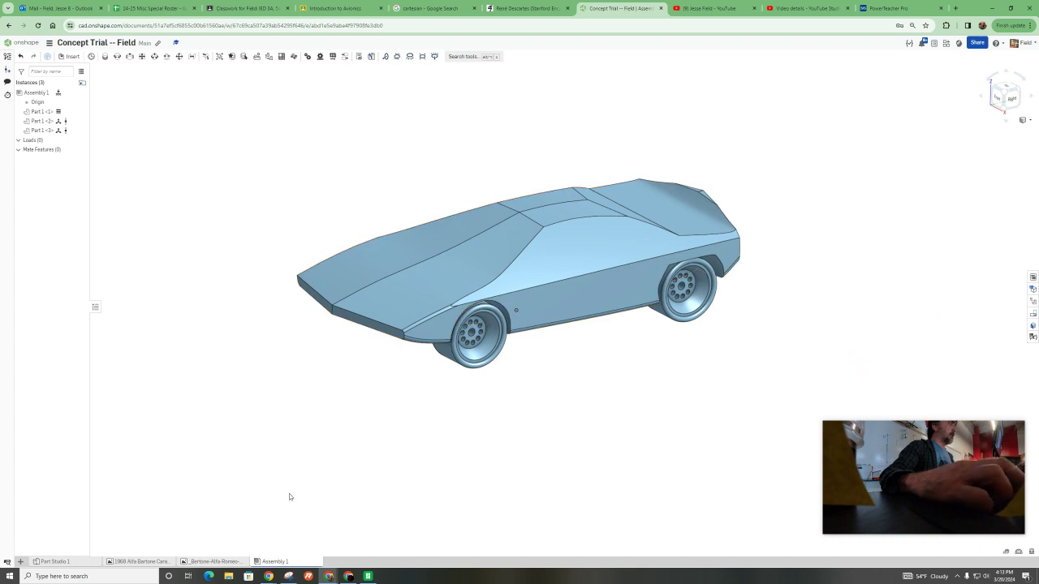
Return to Part Studio 1, view the car side-on, then zoom in at a three-quarter angle
{"action": "mouse_move", "coordinate": [54, 564]}
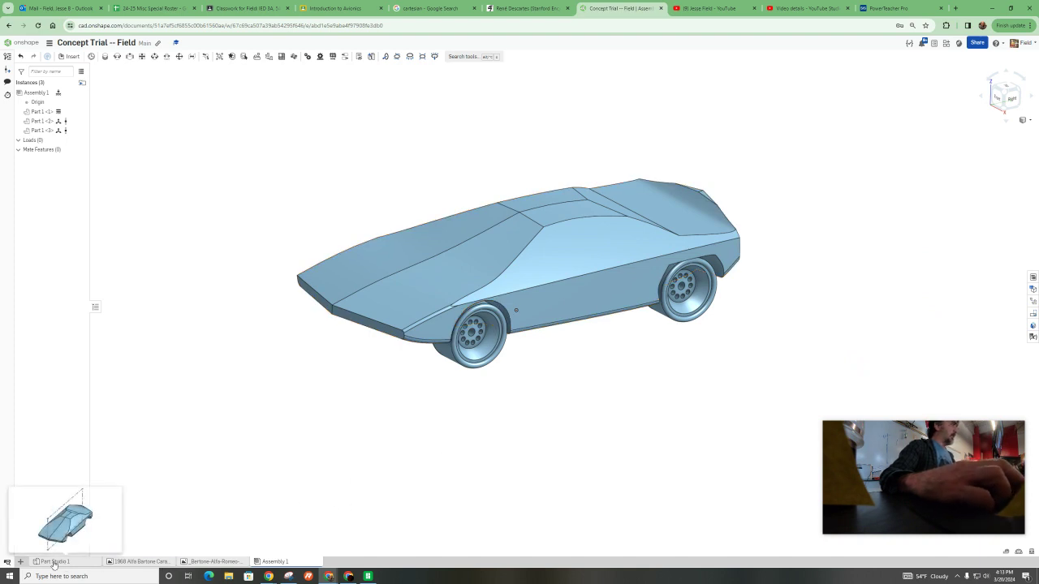
{"action": "left_click", "coordinate": [54, 561]}
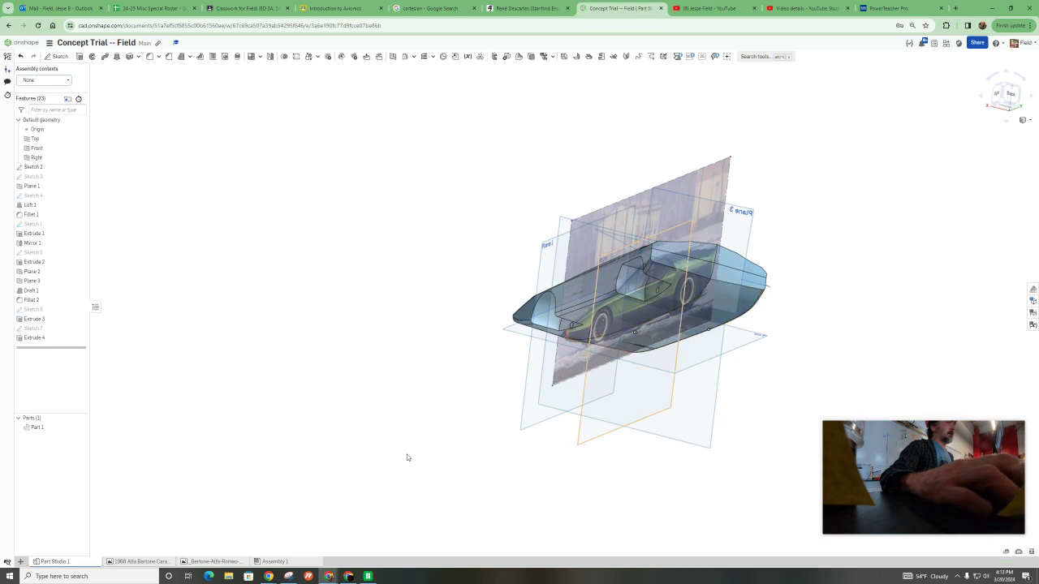
{"action": "key", "text": "n"}
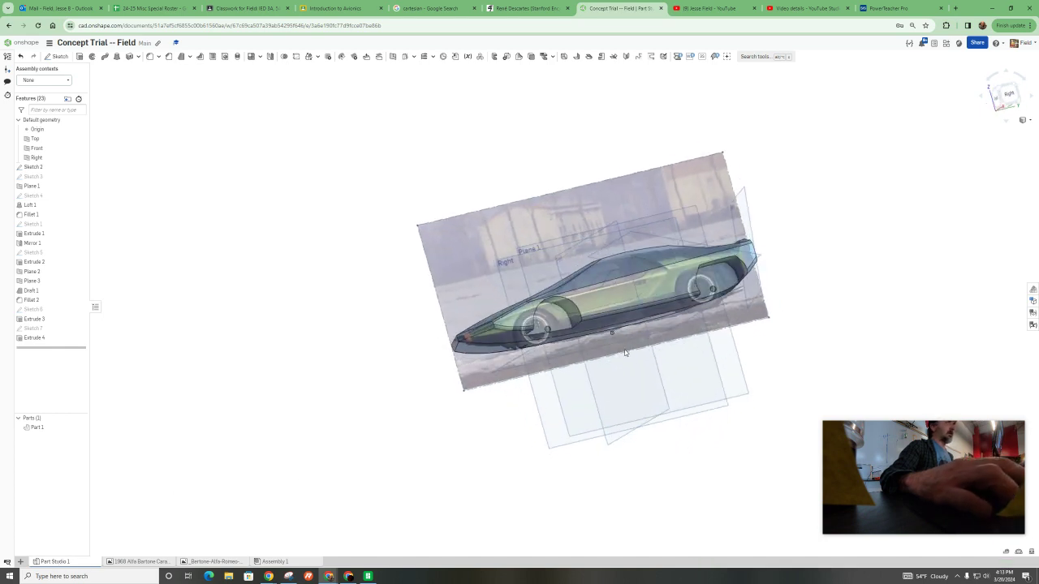
{"action": "right_click_drag", "start_coordinate": [637, 339], "coordinate": [682, 250]}
{"action": "scroll", "coordinate": [682, 250], "scroll_direction": "up", "scroll_amount": 3}
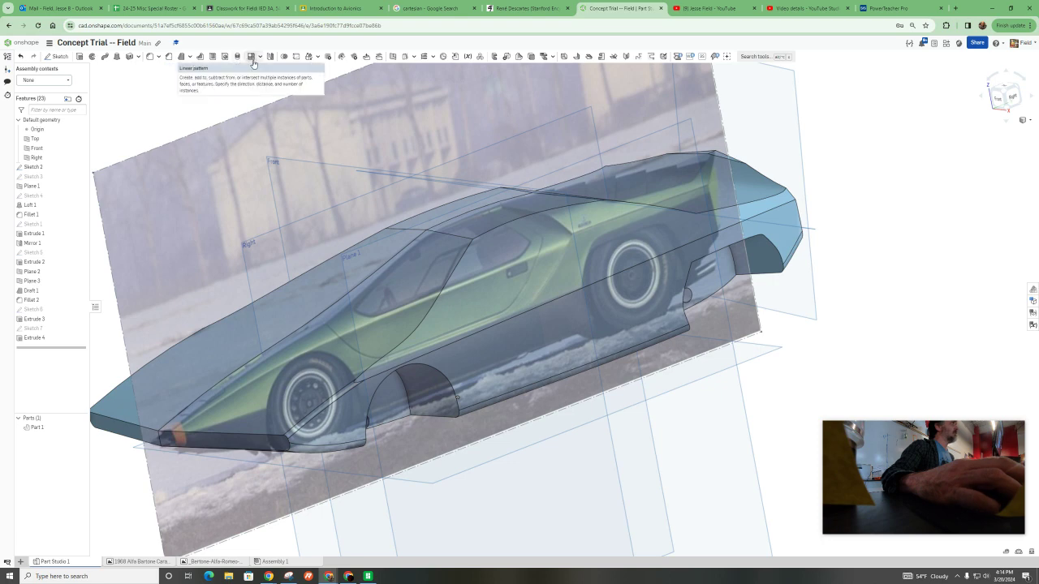
Create Shell 1 hollowing Part 1 with a 0.125 in wall thickness
{"action": "left_click", "coordinate": [212, 58]}
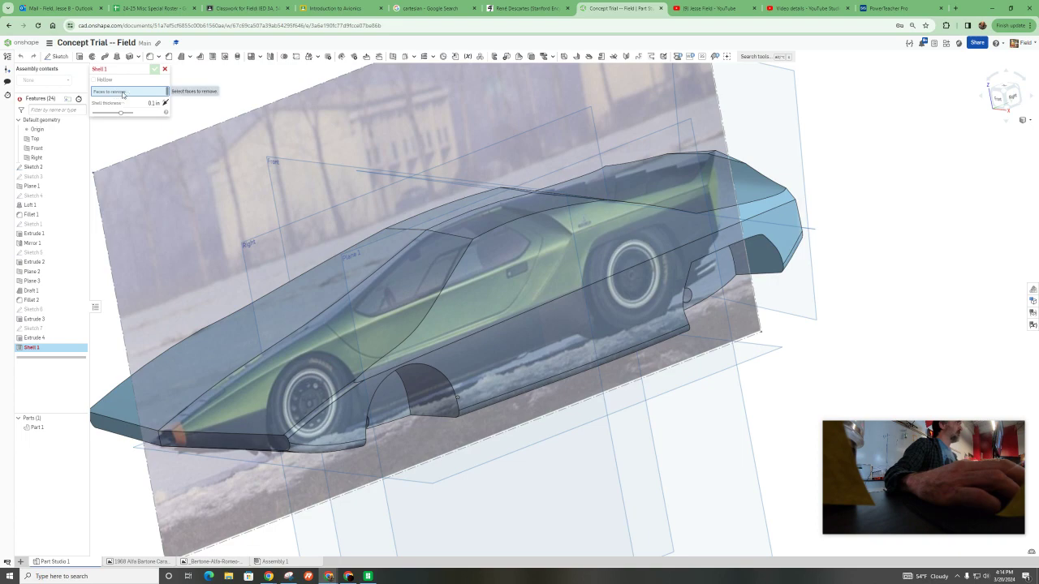
{"action": "right_click_drag", "start_coordinate": [488, 353], "coordinate": [342, 269]}
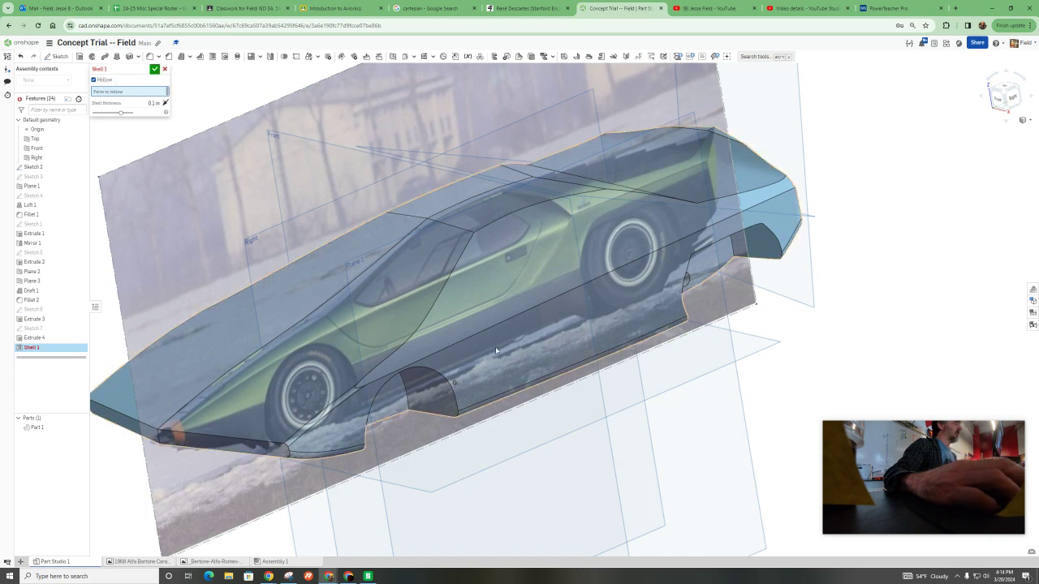
{"action": "left_click", "coordinate": [502, 307]}
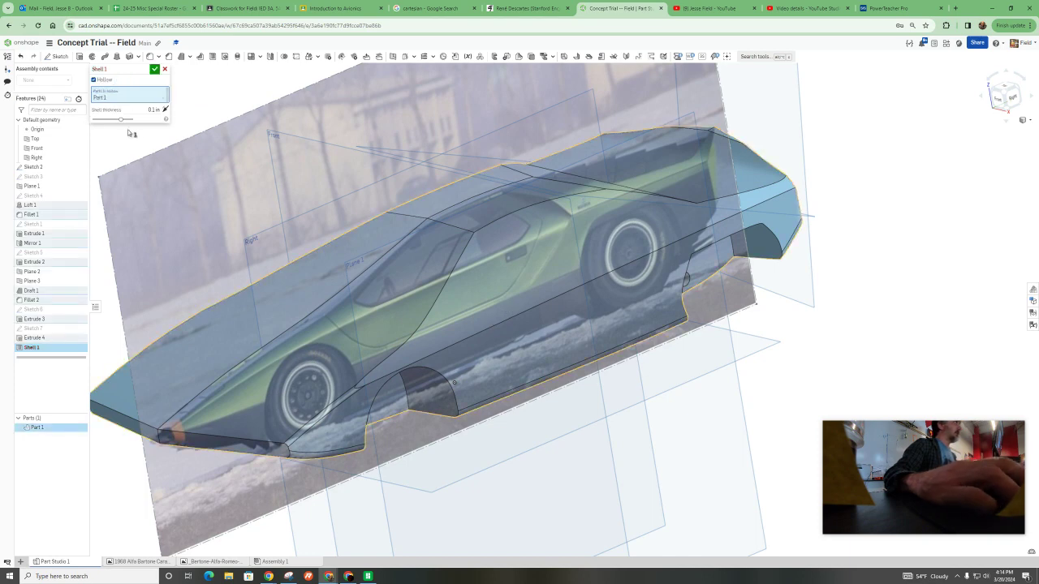
{"action": "left_click", "coordinate": [144, 111]}
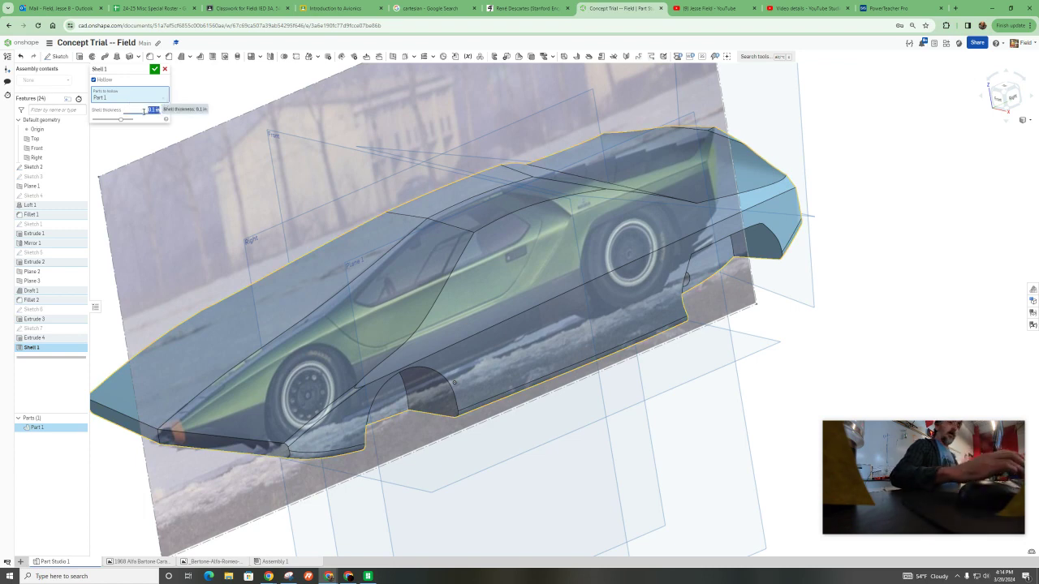
{"action": "type", "text": ".125"}
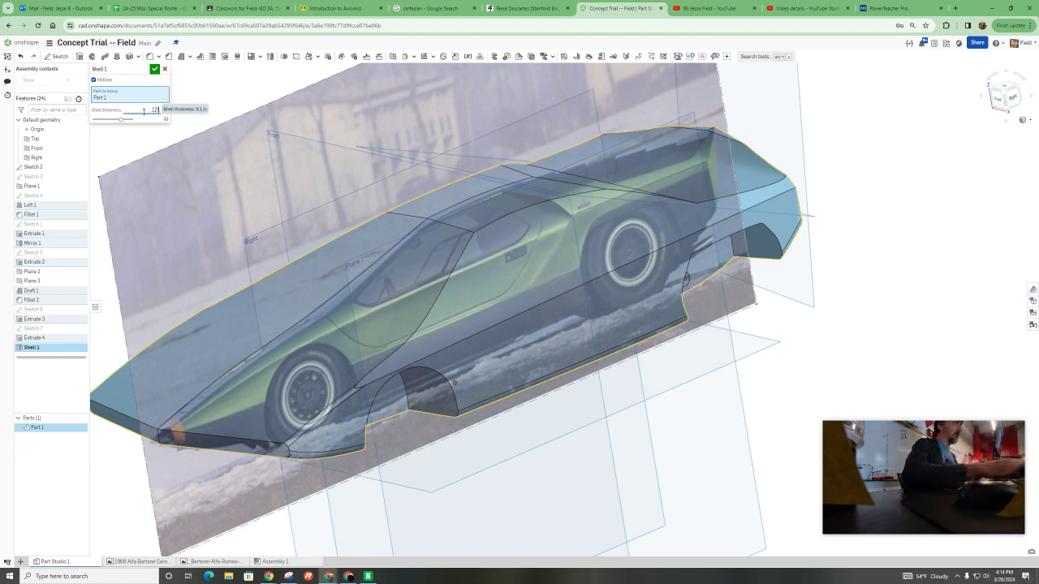
{"action": "key", "text": "Return"}
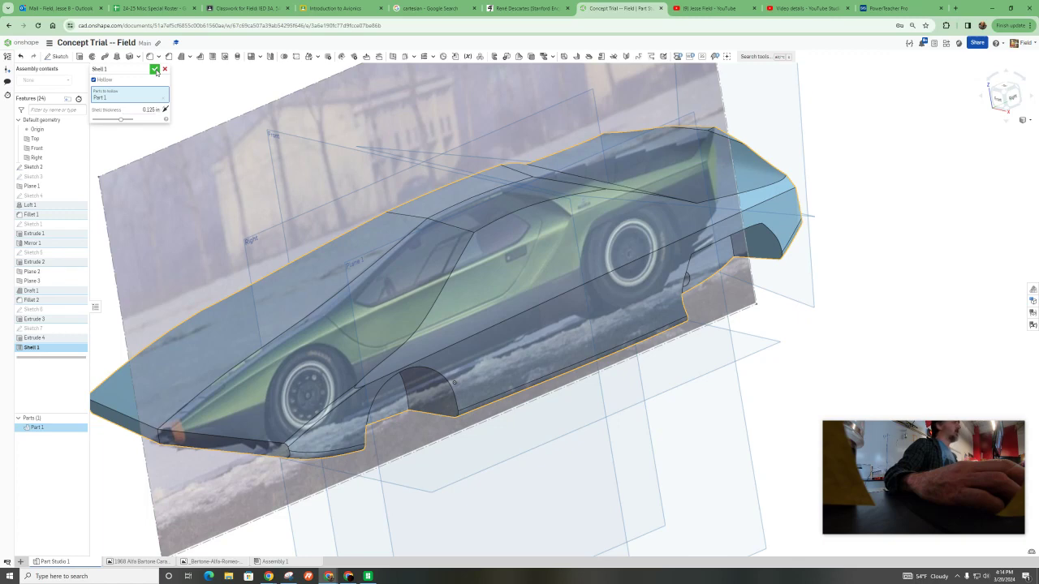
{"action": "left_click", "coordinate": [156, 71]}
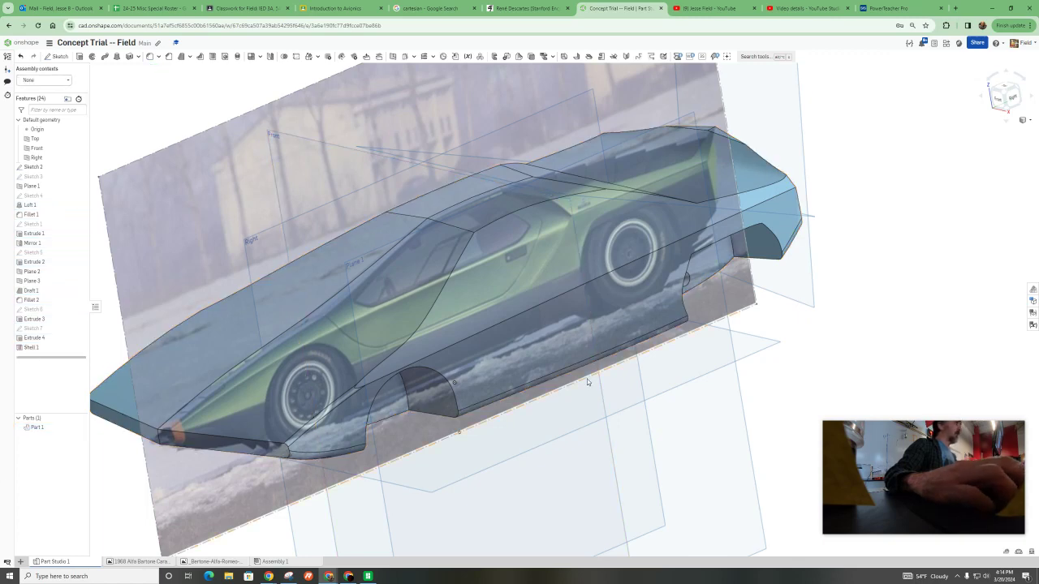
Fit the car to the screen and section it along the Right plane
{"action": "key", "text": "f"}
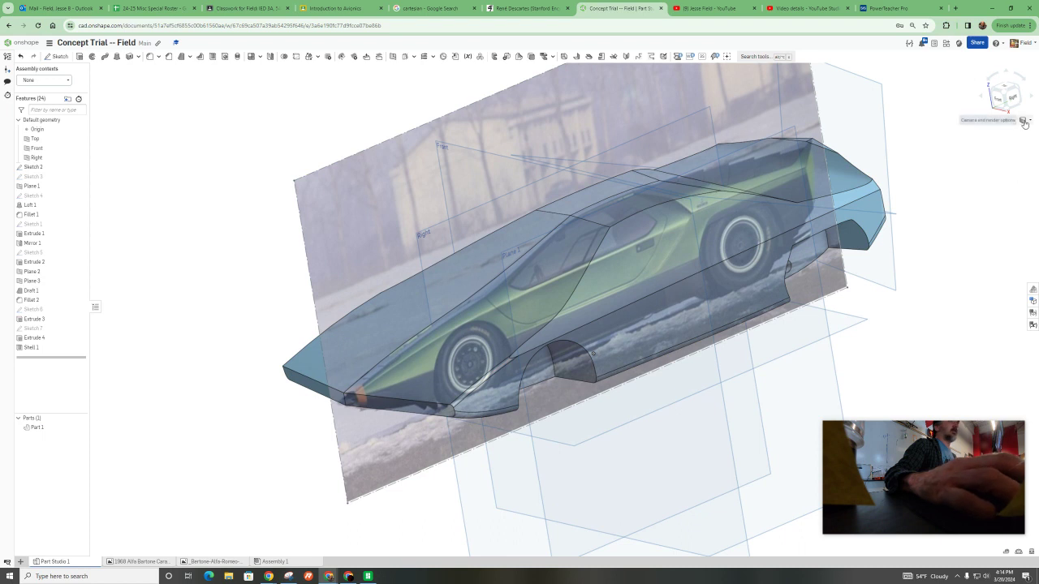
{"action": "left_click", "coordinate": [1025, 120]}
{"action": "left_click", "coordinate": [999, 230]}
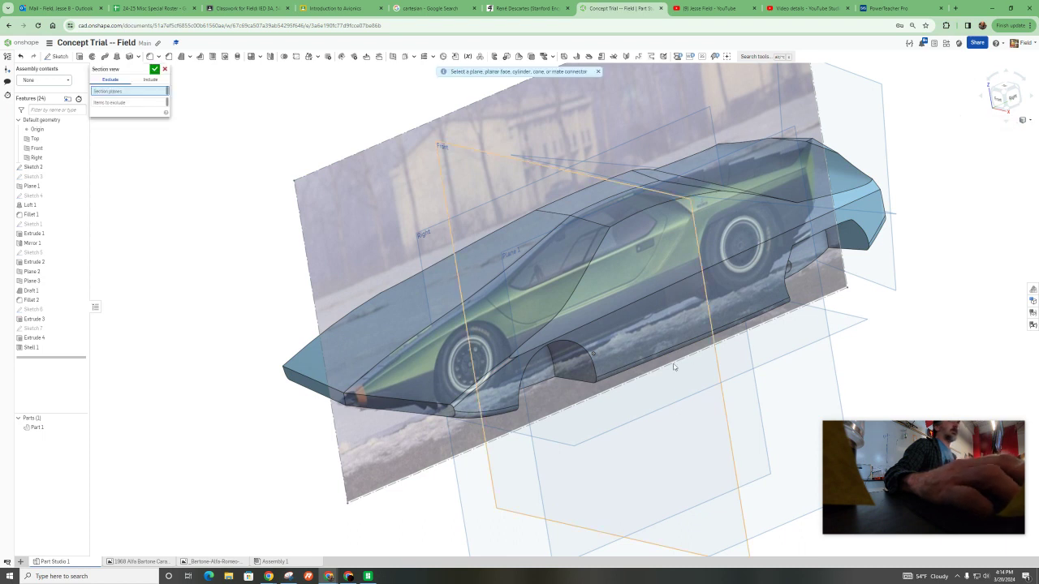
{"action": "scroll", "coordinate": [658, 360], "scroll_direction": "down", "scroll_amount": 3}
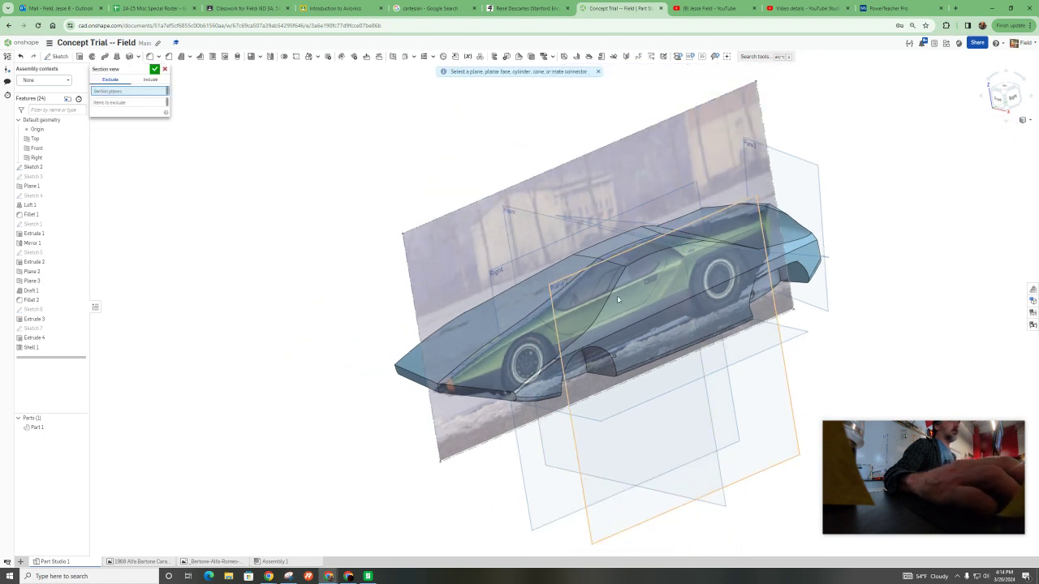
{"action": "left_click", "coordinate": [500, 287]}
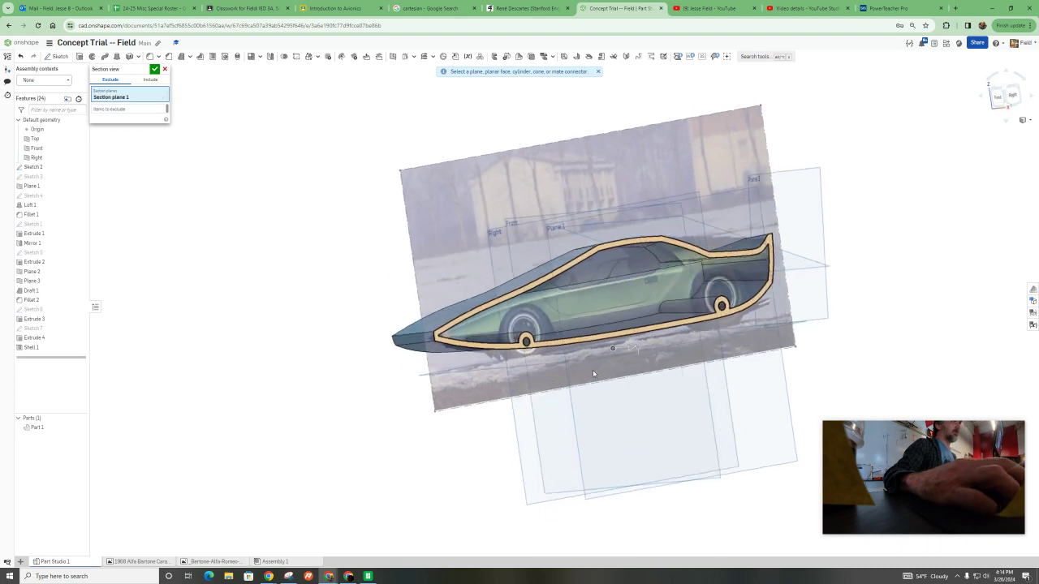